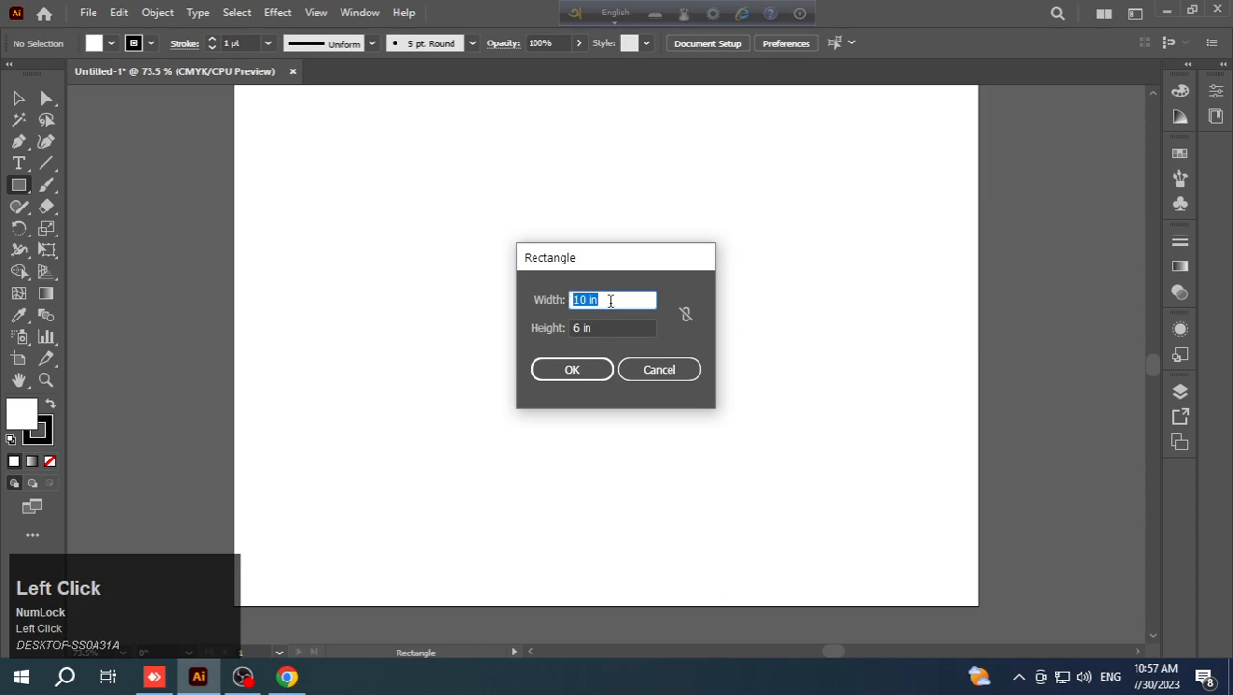
- Create a 10 in by 6 in rectangle and move it to the middle of the artboard
click(575, 370)
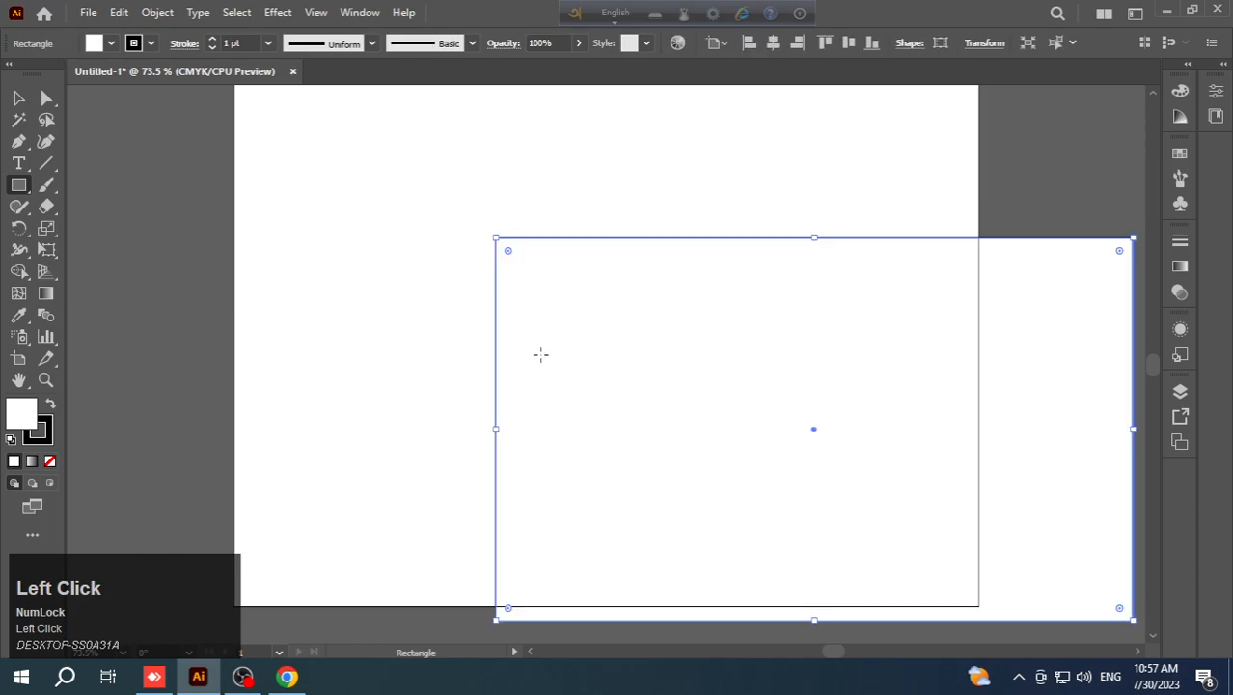
click(19, 98)
drag(587, 371, 379, 292)
drag(619, 282, 617, 284)
click(619, 557)
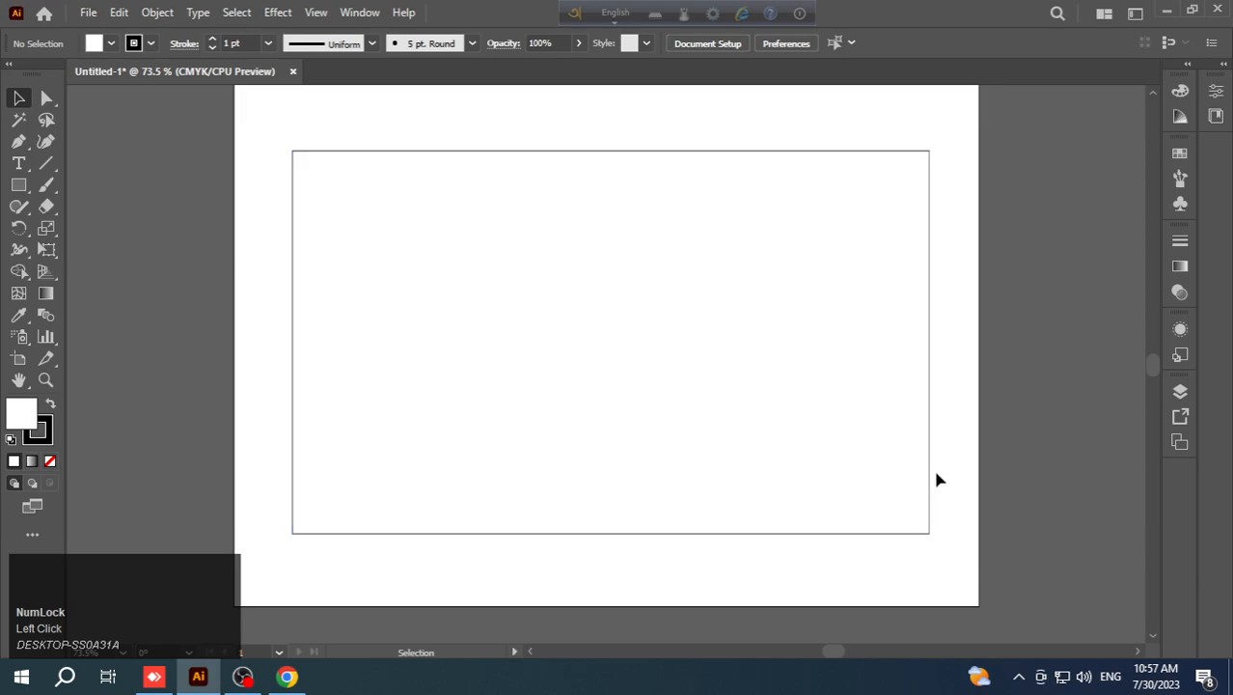
- Remove the rectangle's stroke, fill it with the green swatch and nudge it so it sits centred on the artboard
click(590, 359)
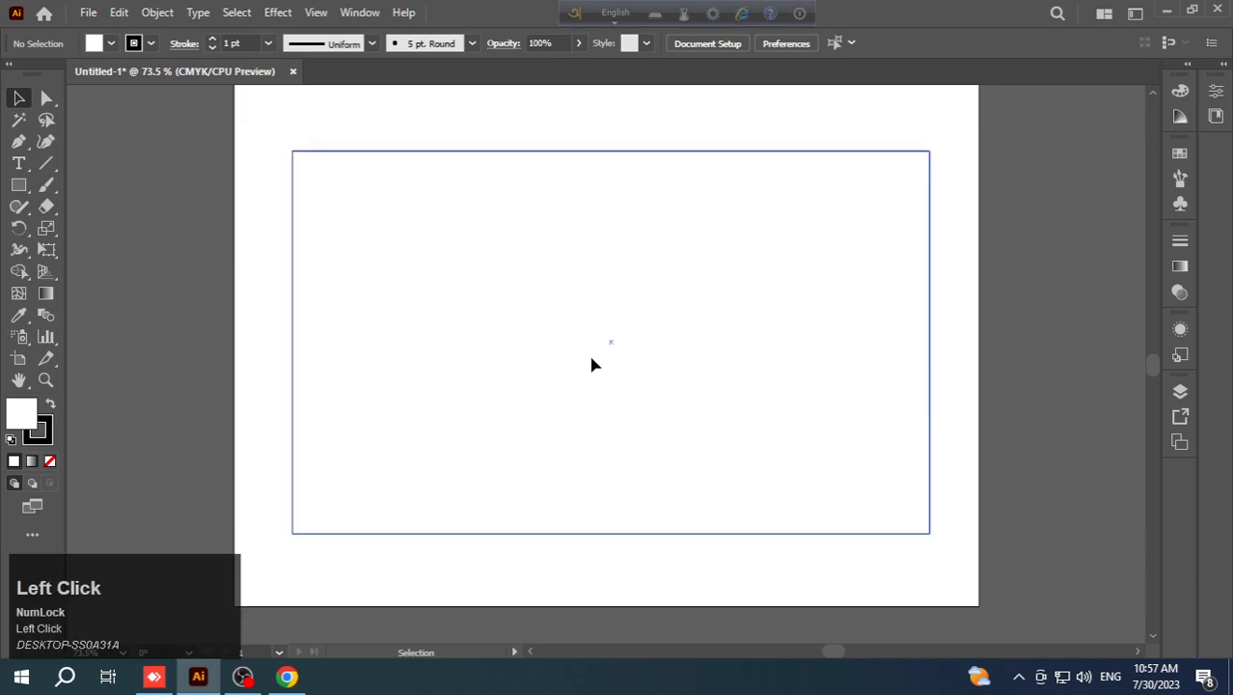
click(50, 442)
click(50, 461)
click(22, 413)
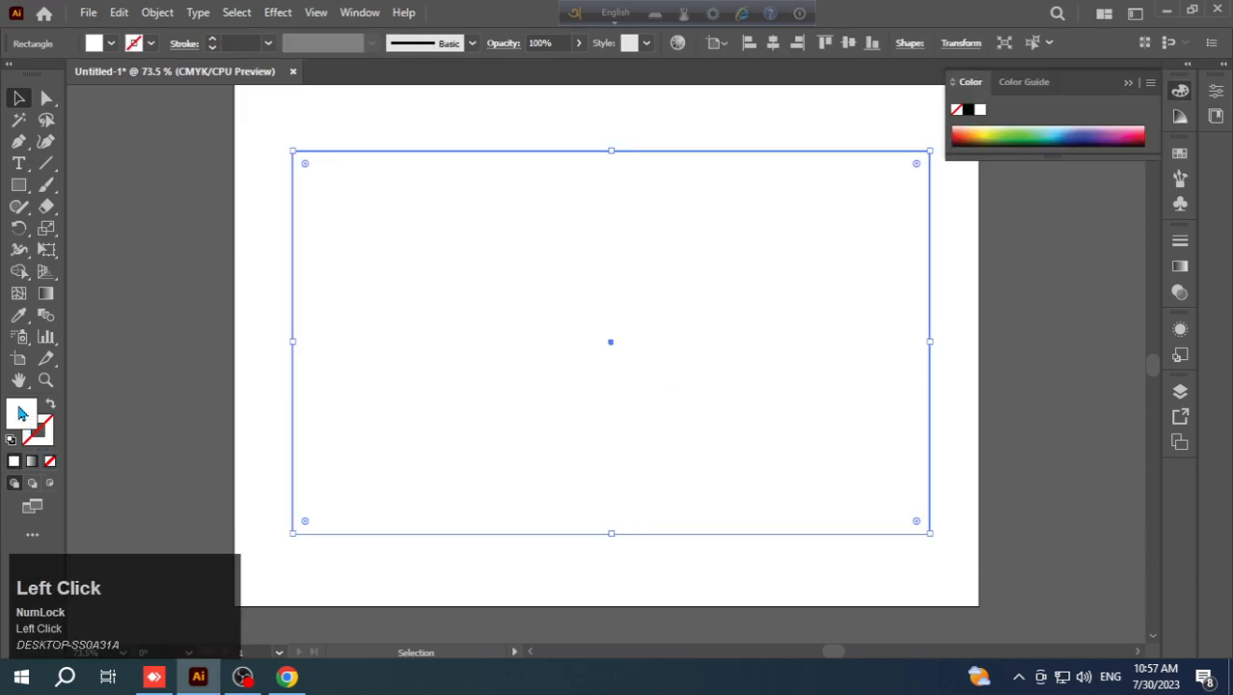
click(1179, 153)
click(1032, 201)
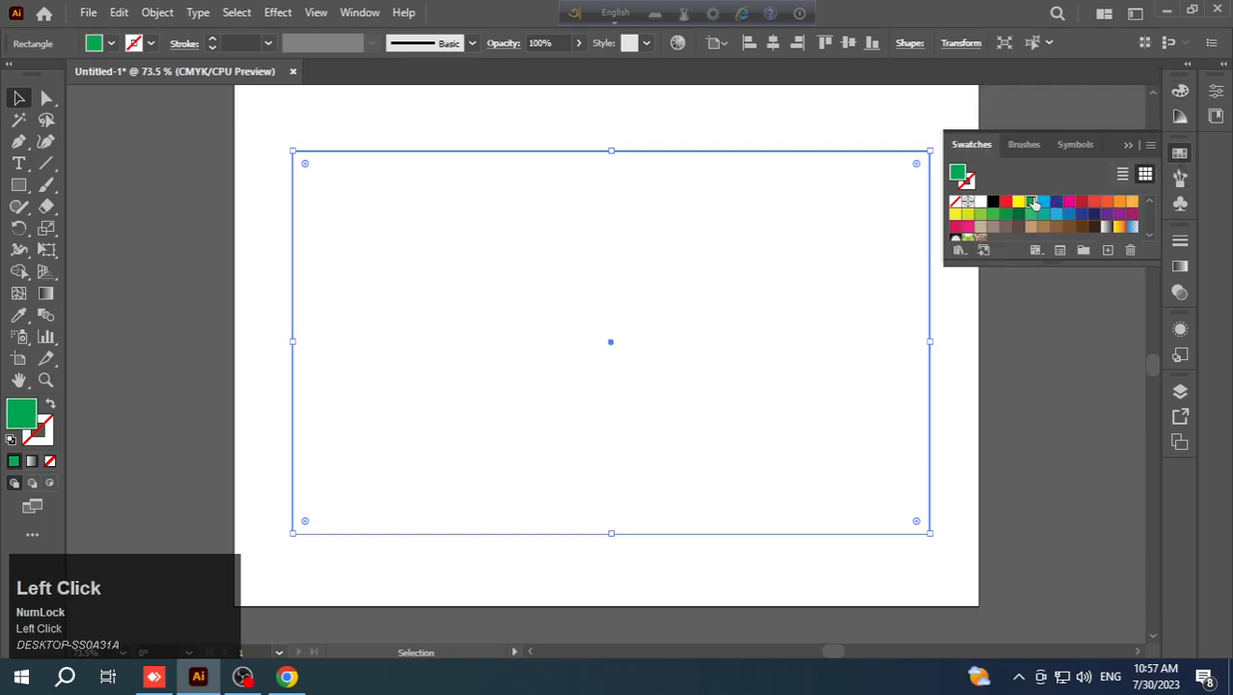
drag(694, 253, 689, 253)
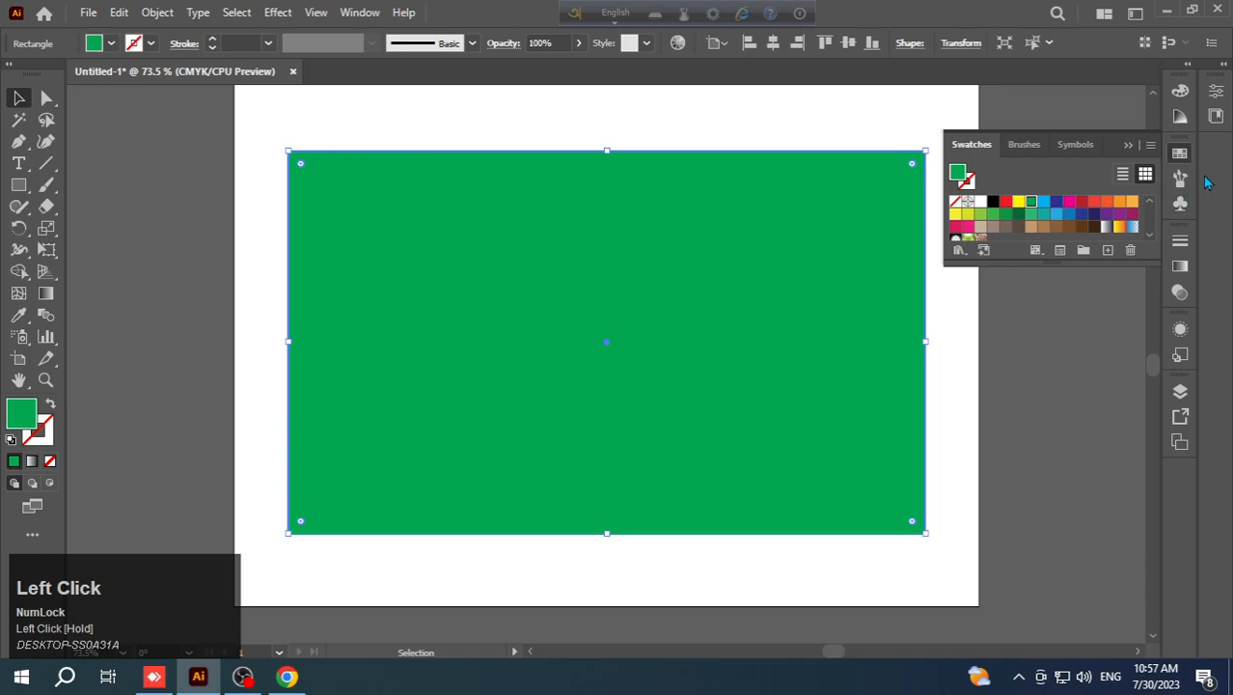
click(1185, 157)
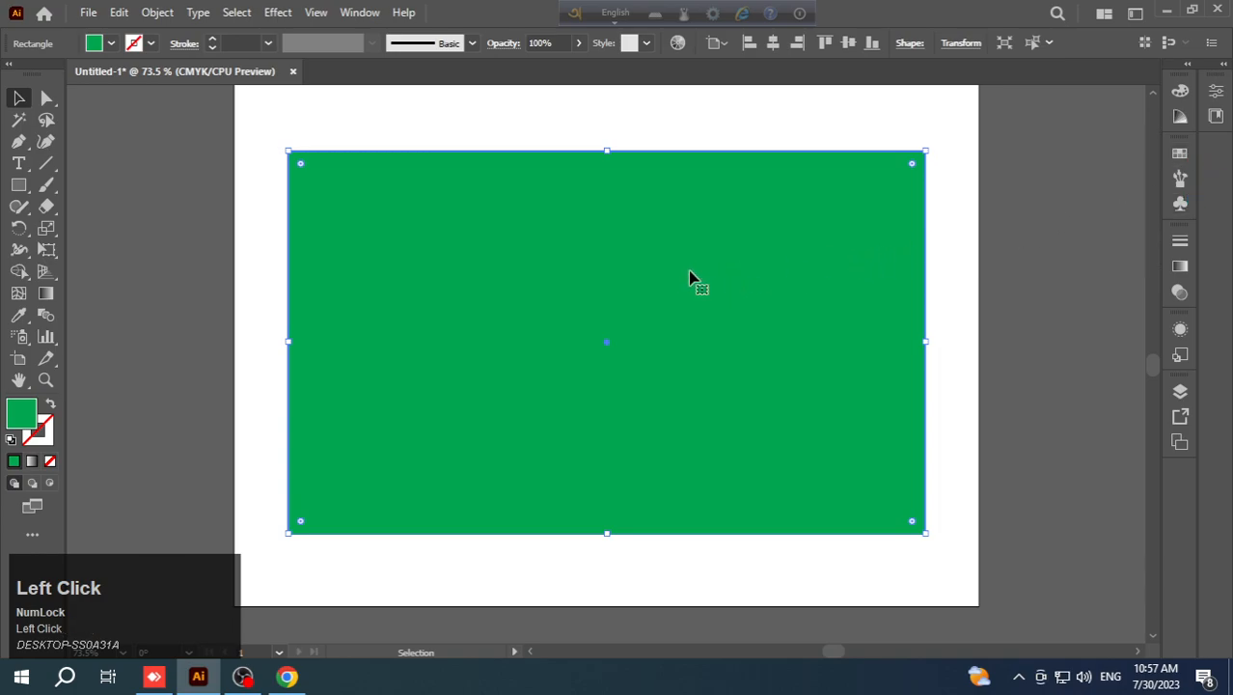
- Lock the green rectangle and check that it cannot be moved
click(157, 11)
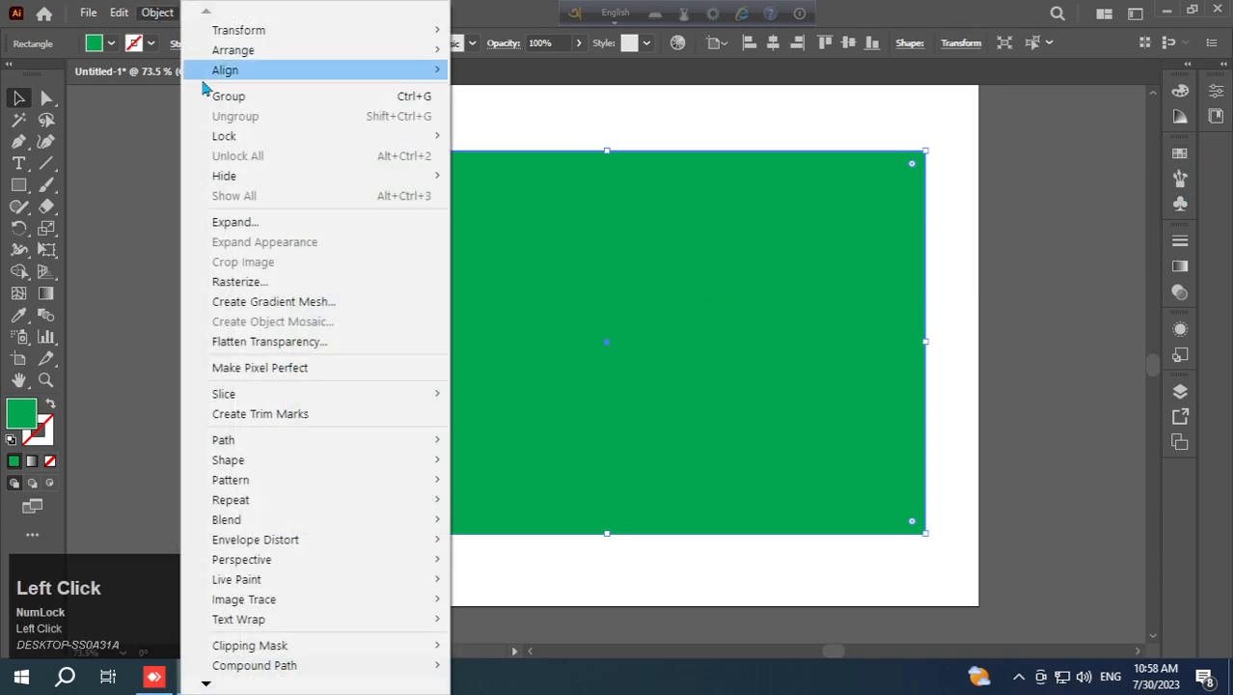
mouse_move(407, 138)
click(485, 136)
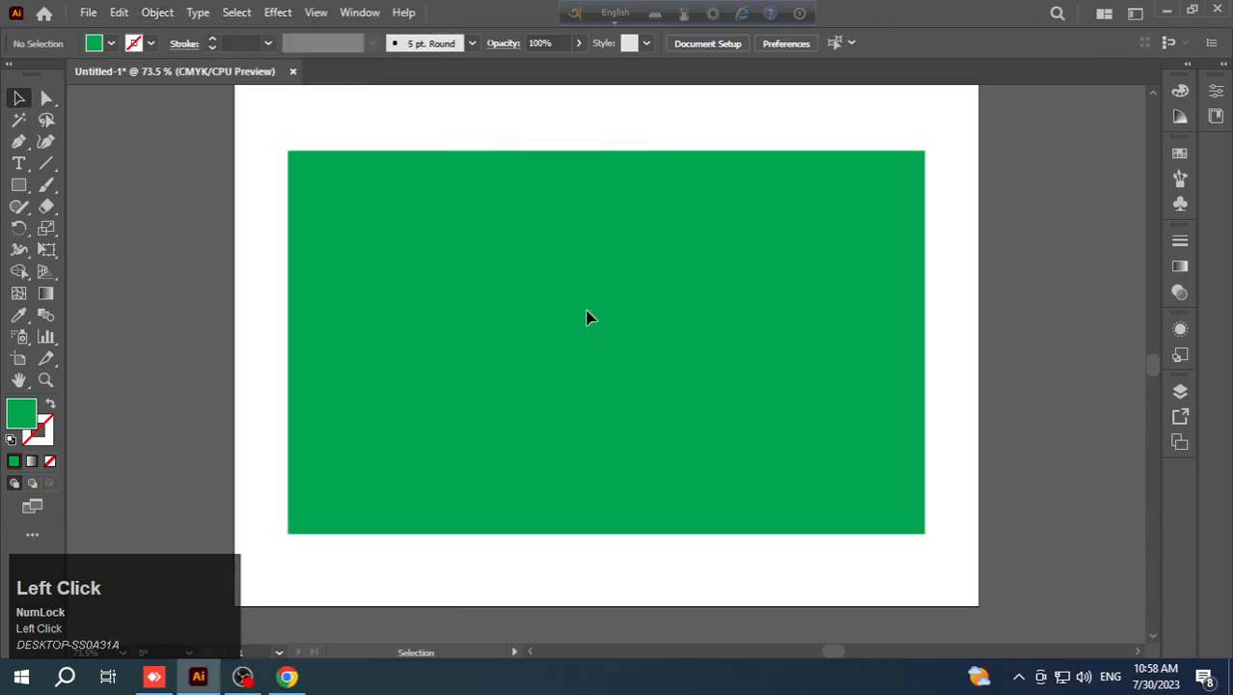
drag(579, 298, 542, 339)
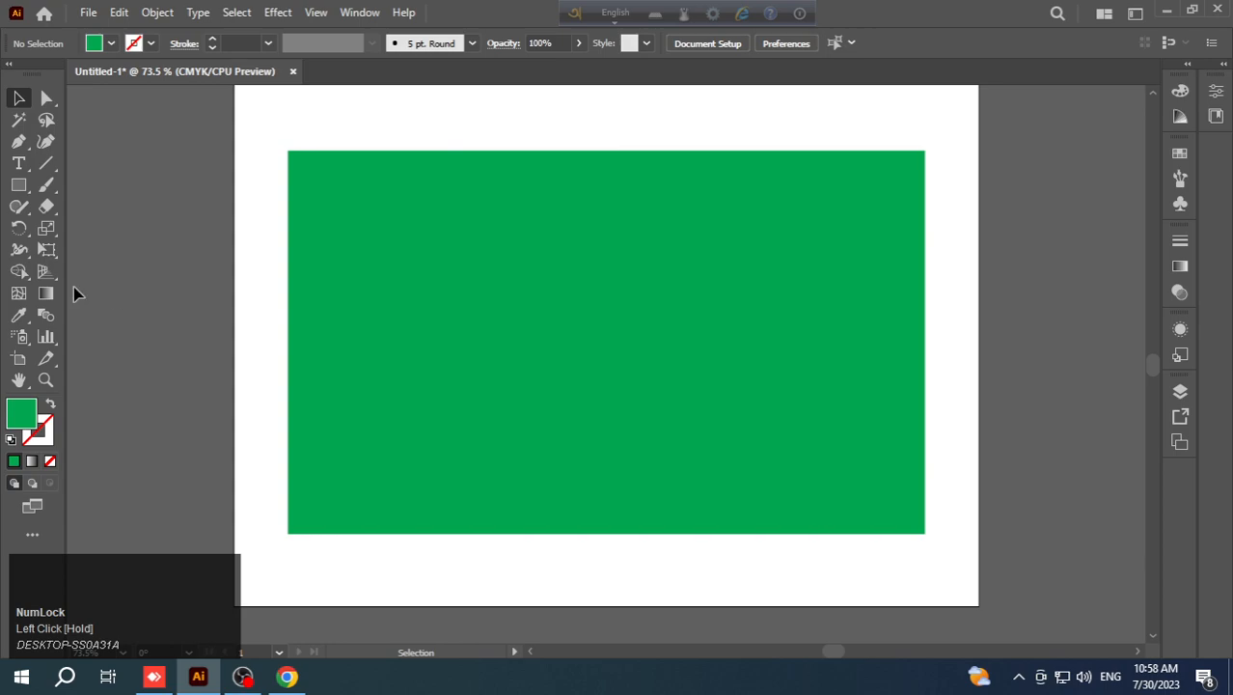
- Draw a closed diamond with the Pen tool through the midpoints of the green rectangle's four sides
click(18, 142)
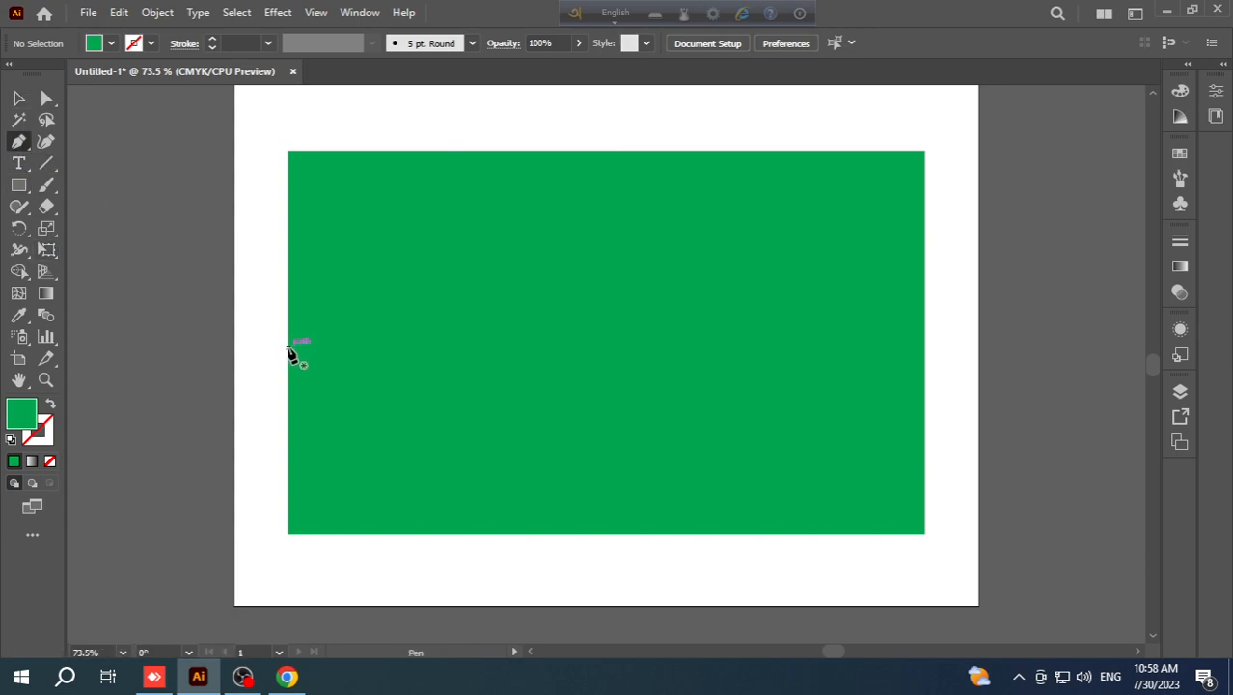
click(288, 343)
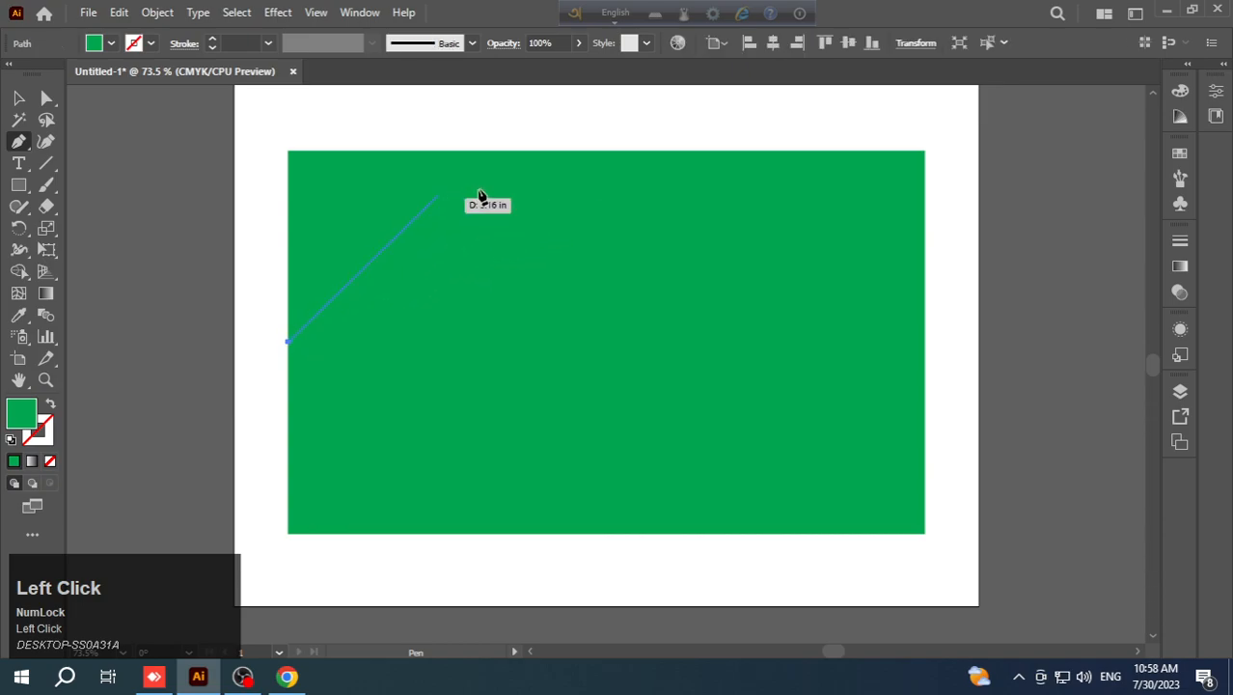
click(607, 157)
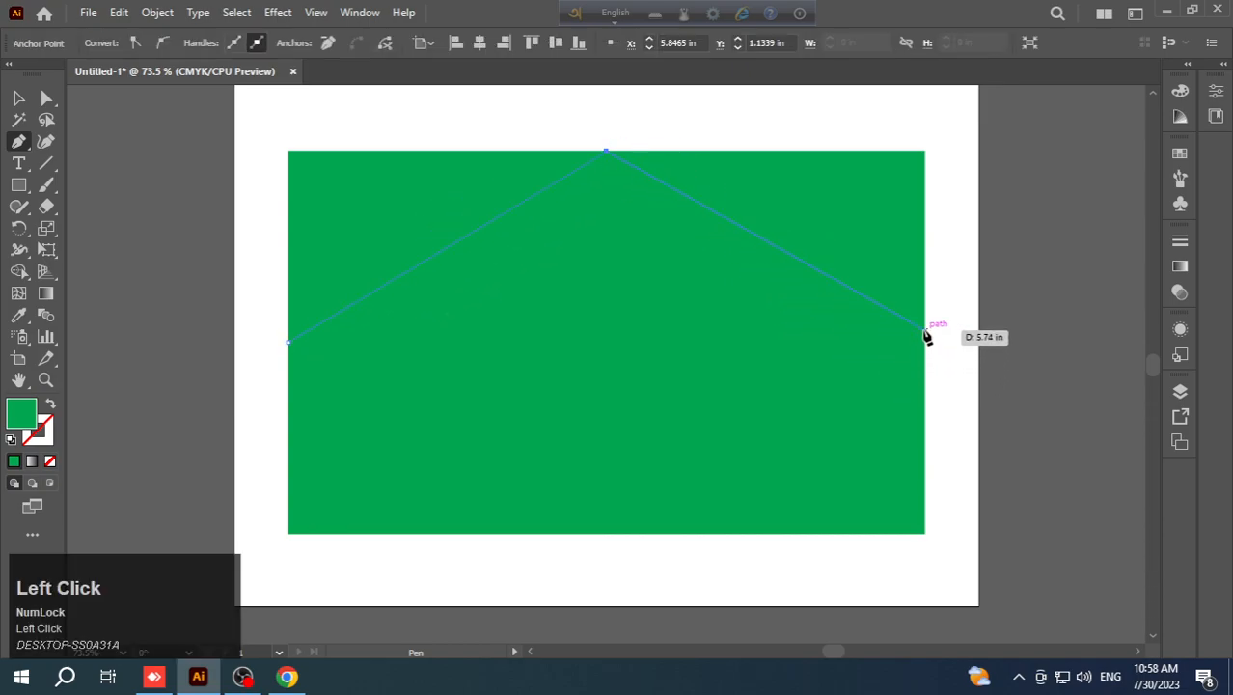
click(924, 342)
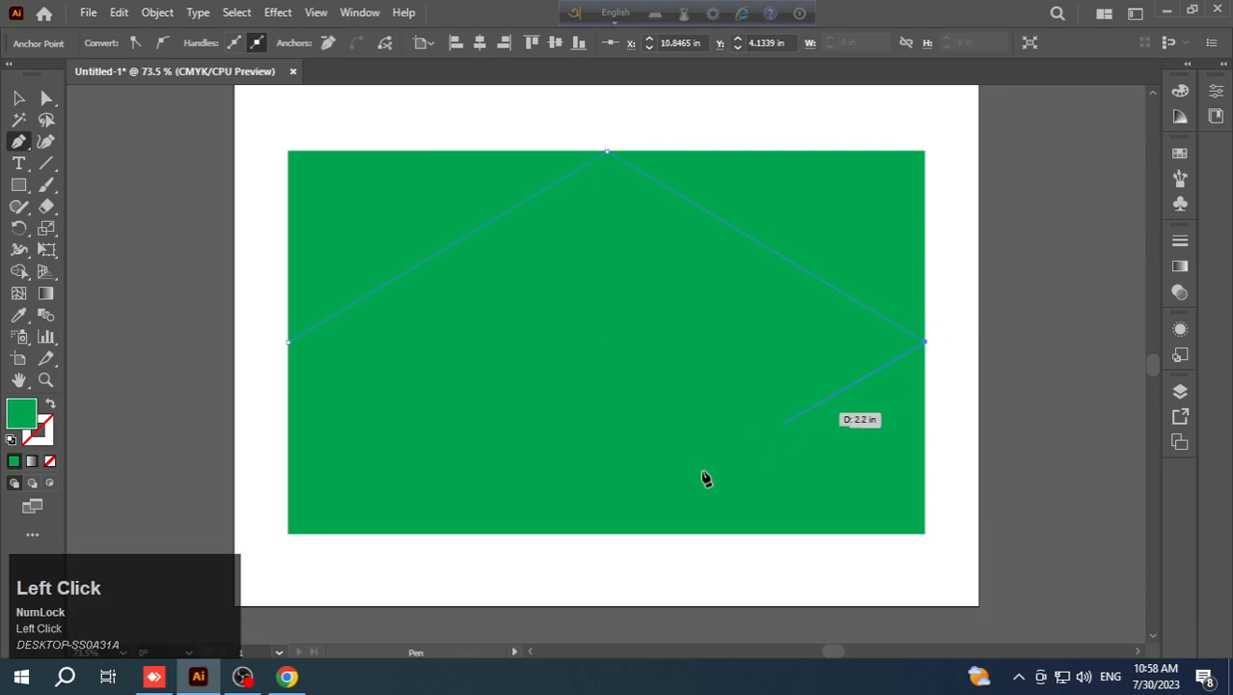
click(607, 532)
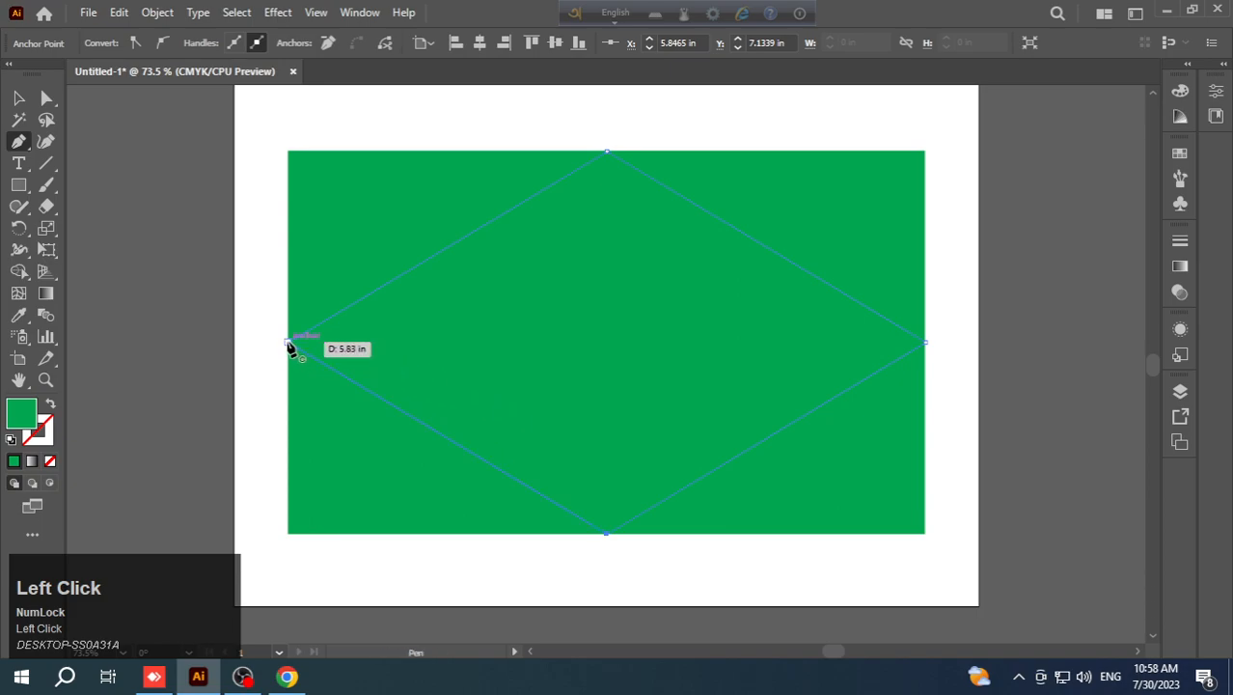
click(288, 343)
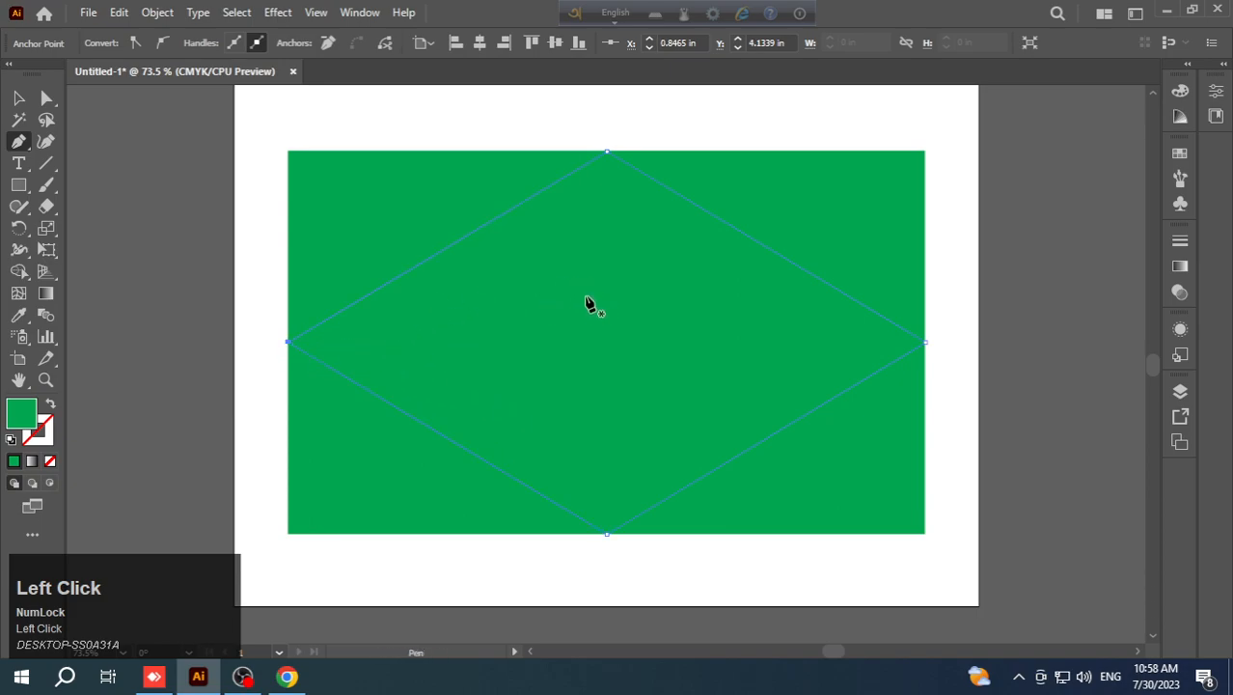
- Scale the diamond down proportionally about its centre, leaving a green margin all round, and fill it yellow
click(18, 97)
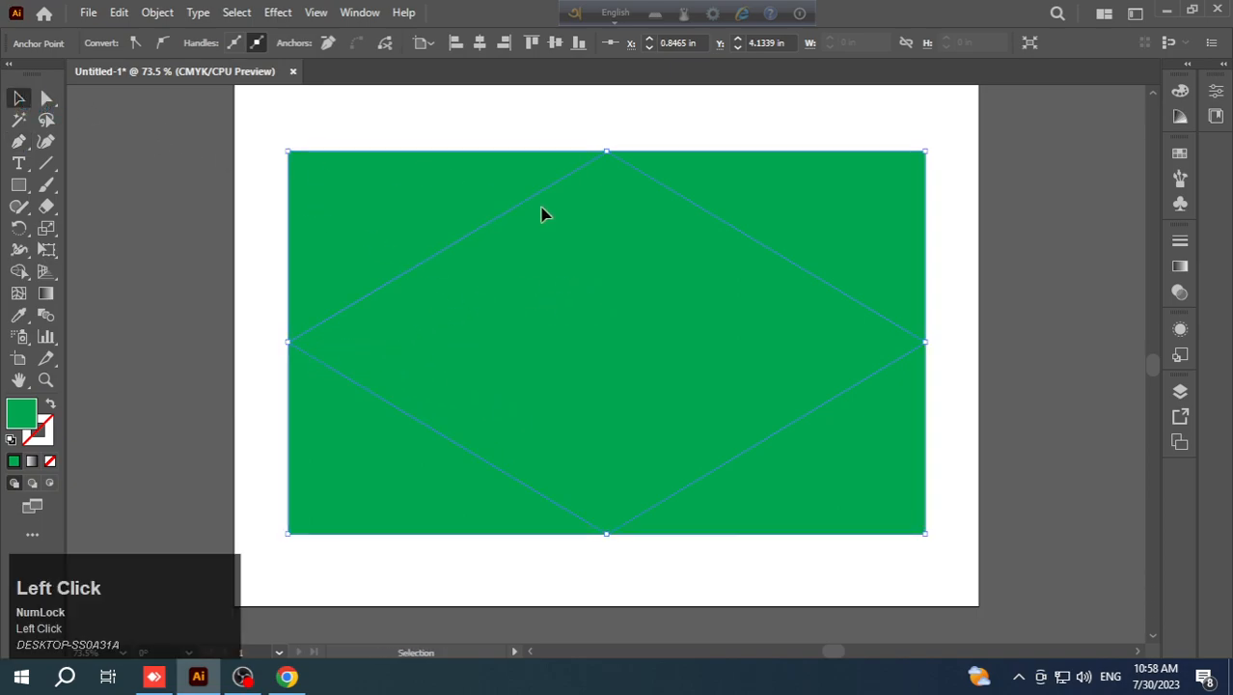
drag(926, 151, 890, 183)
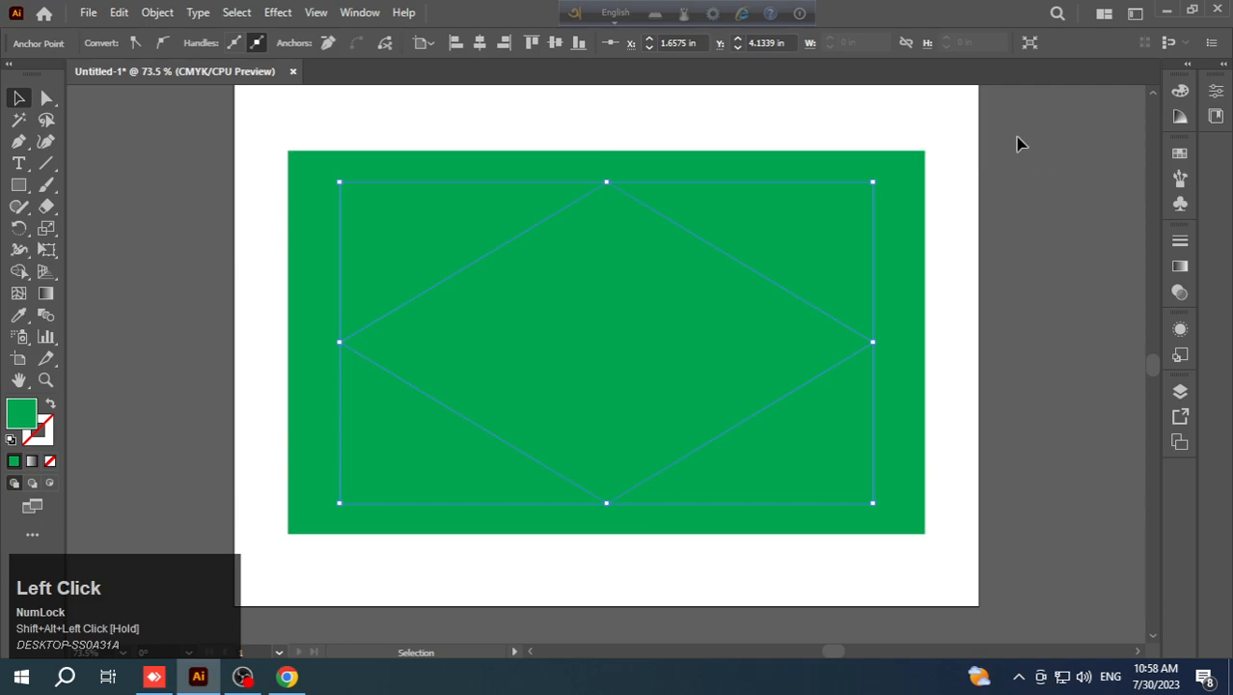
click(1179, 153)
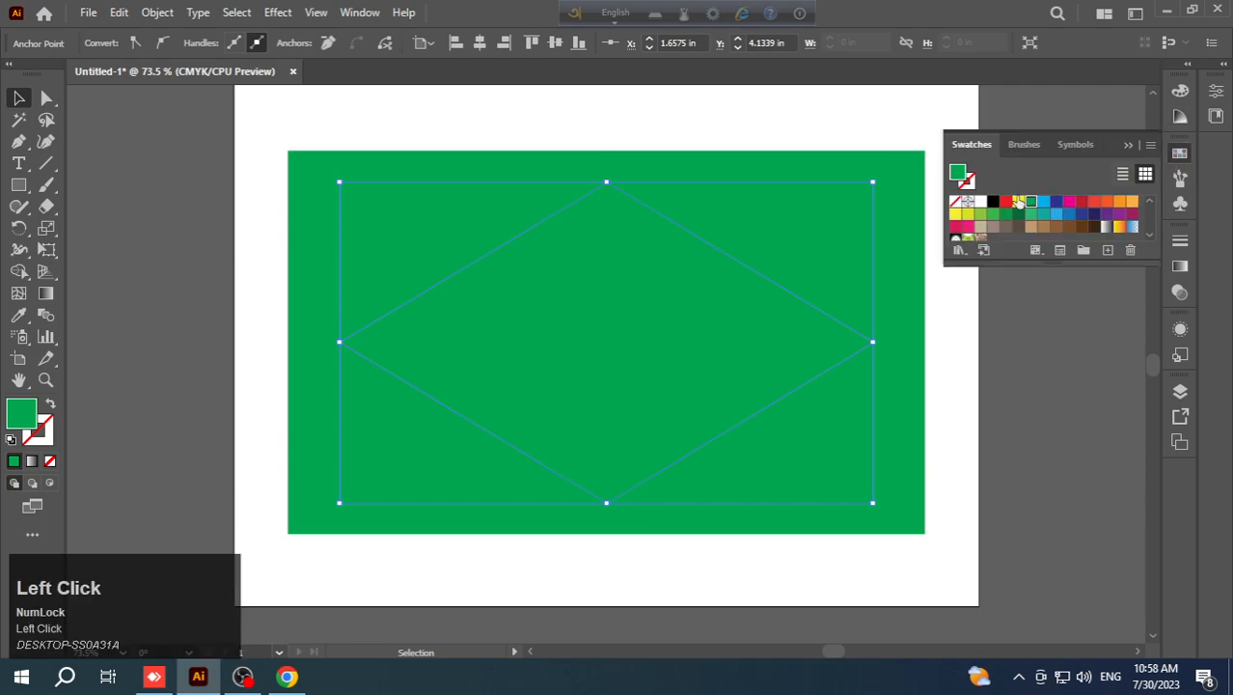
click(1019, 203)
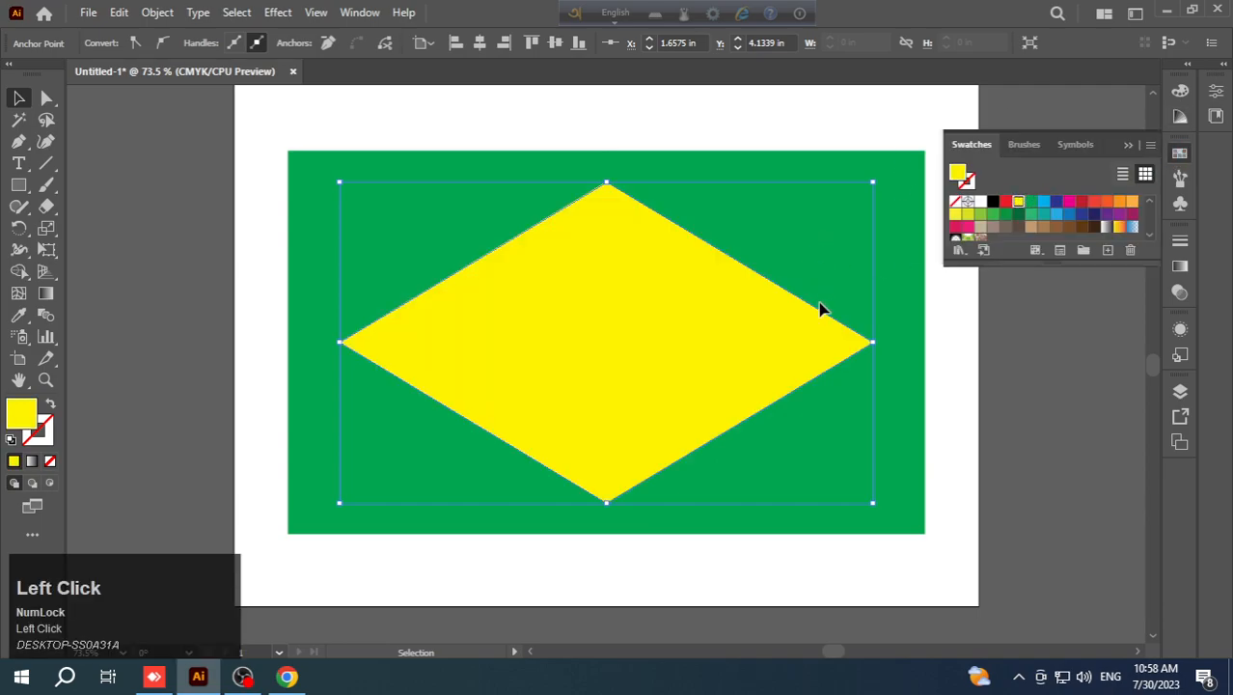
key(shift+alt)
drag(874, 182, 867, 187)
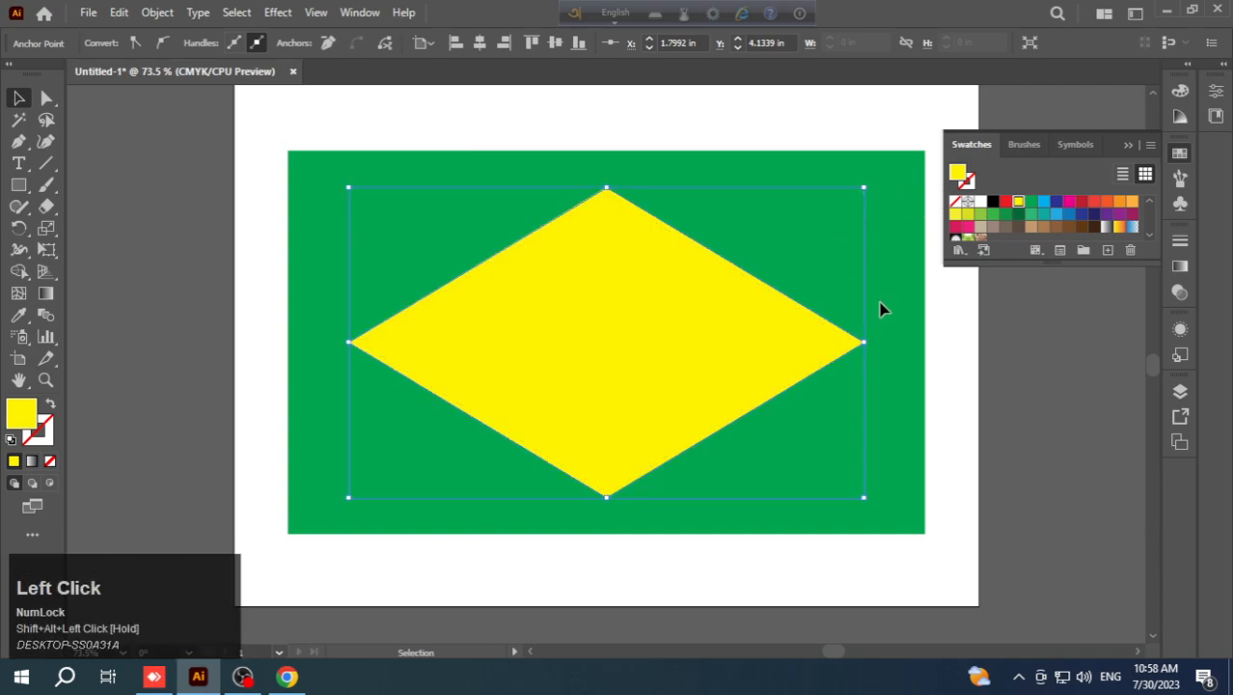
click(941, 363)
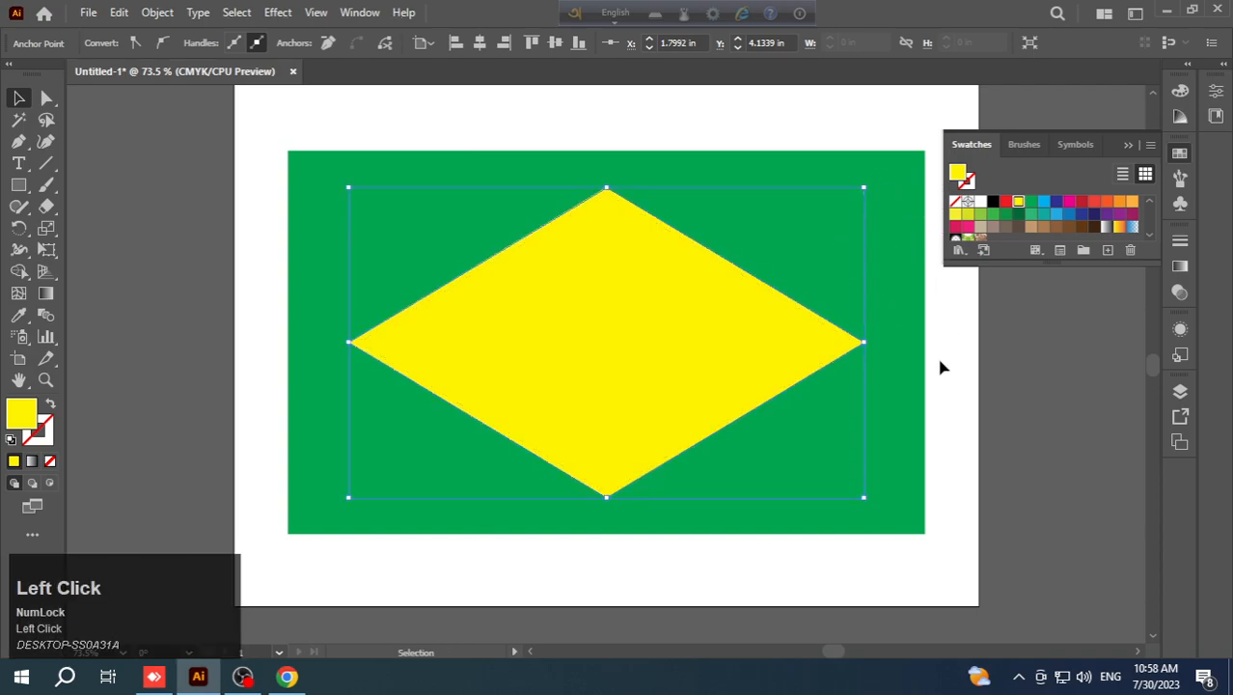
- Lock the yellow diamond
click(615, 318)
click(157, 12)
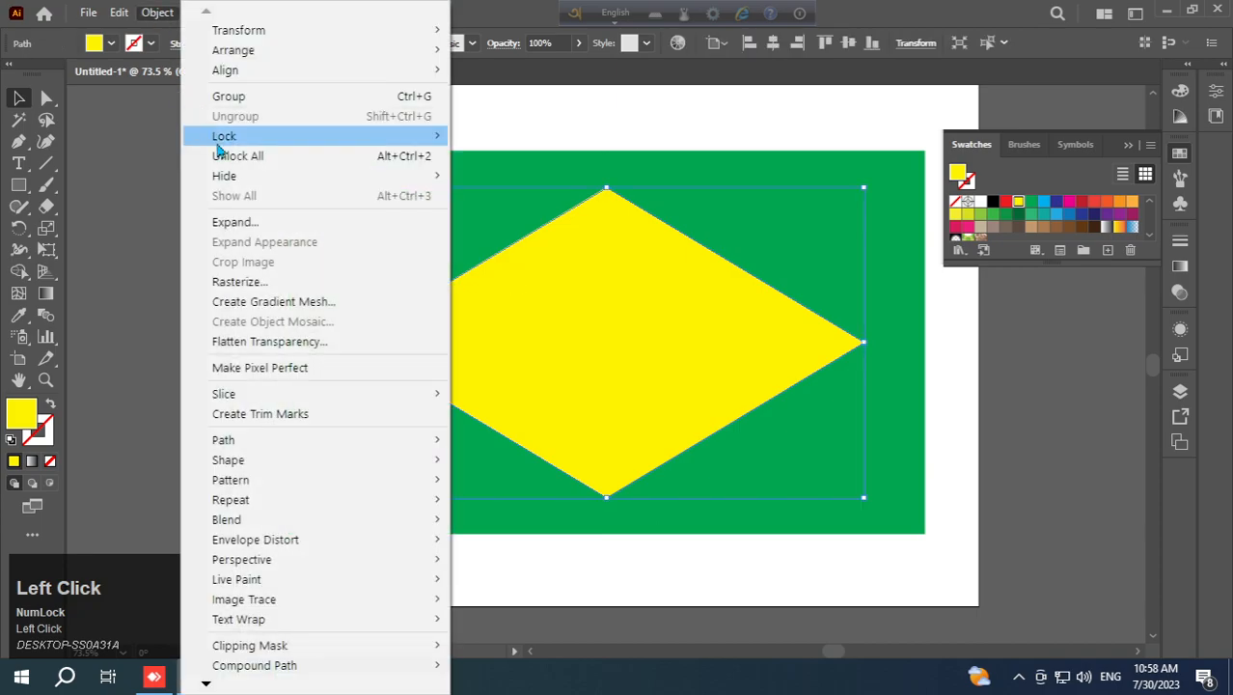
mouse_move(253, 144)
click(482, 140)
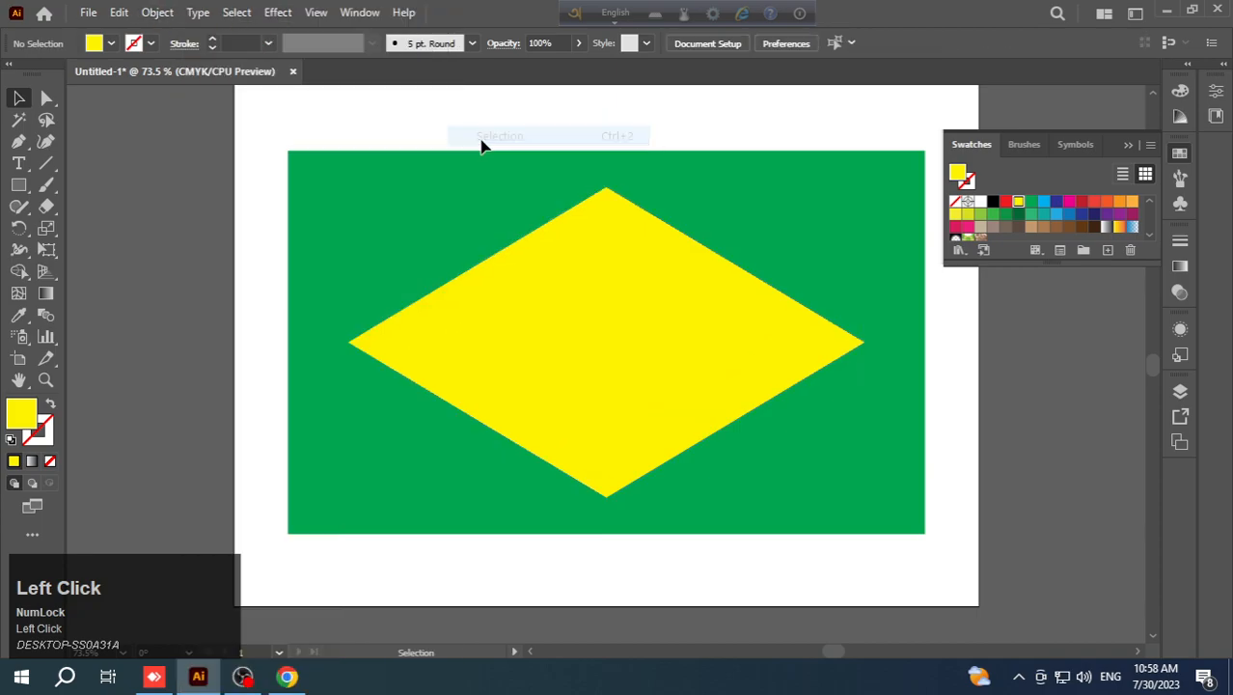
- Draw a circle from the centre of the diamond with the Ellipse tool and fill it with the dark blue swatch
drag(18, 184, 102, 216)
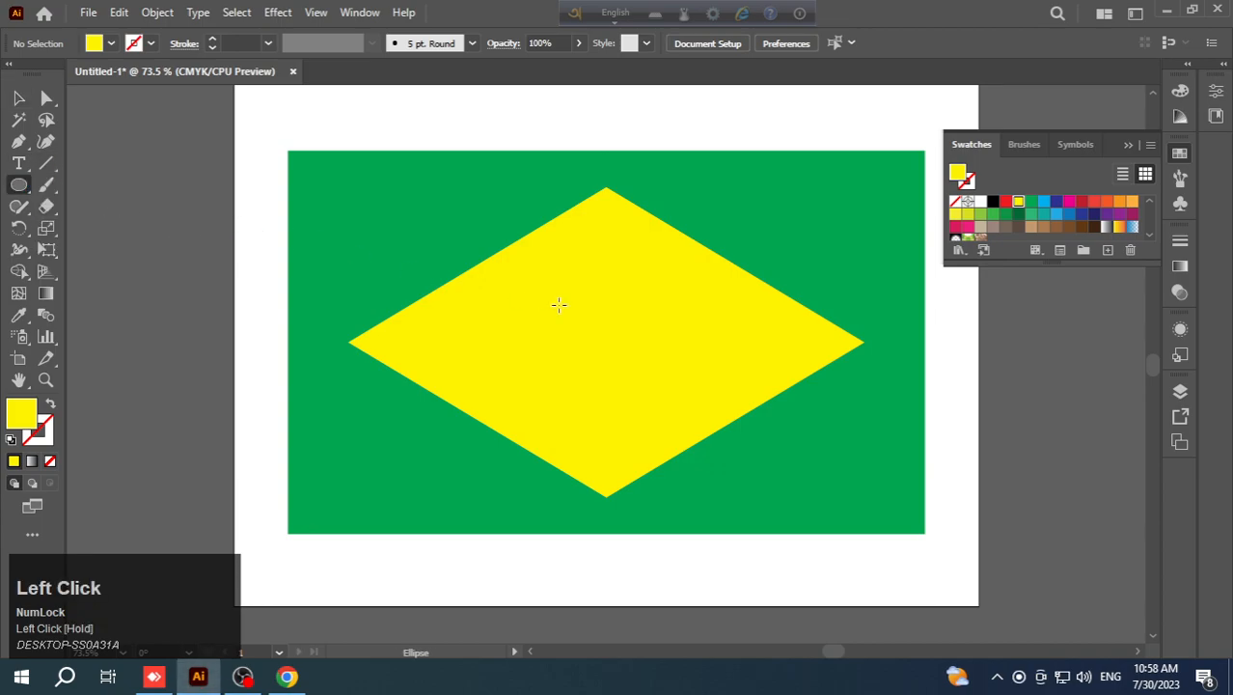
drag(606, 339, 714, 416)
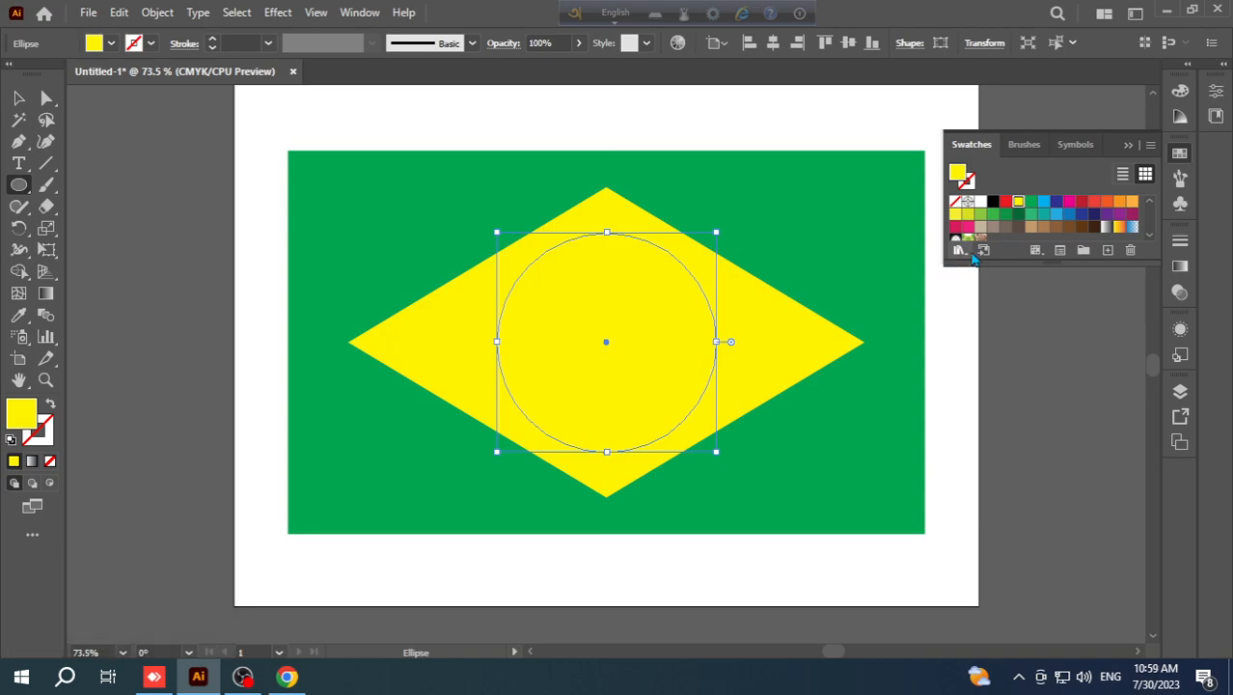
click(1057, 206)
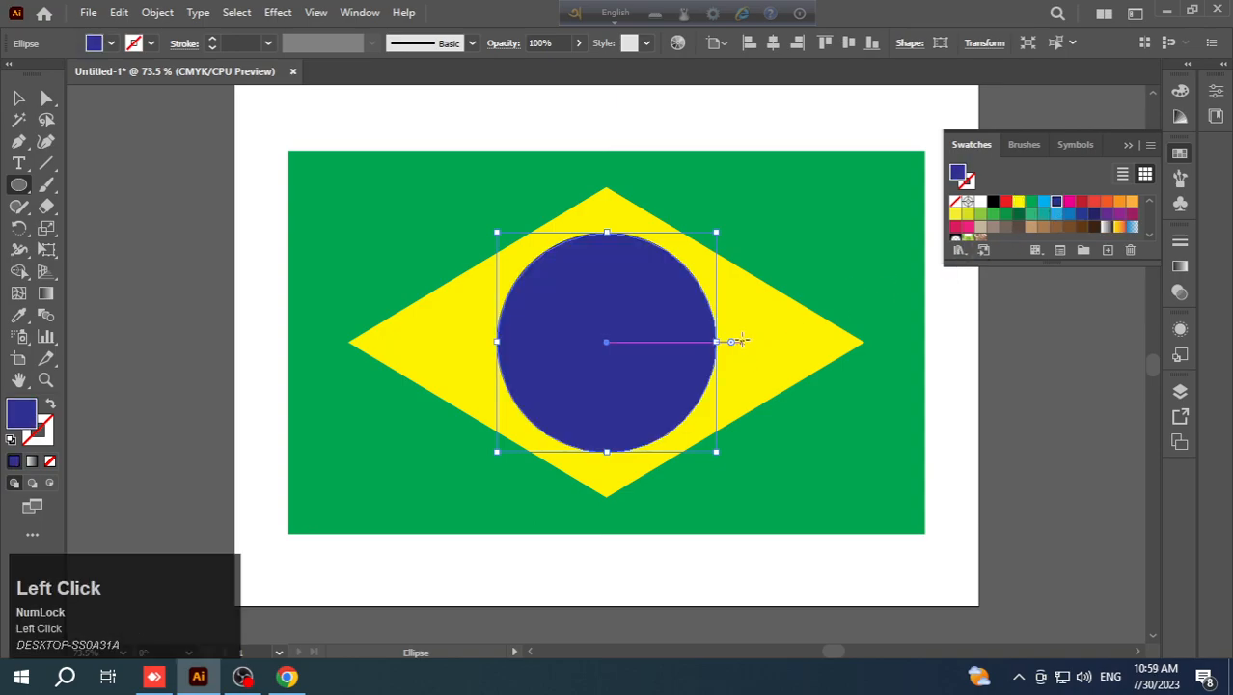
click(18, 98)
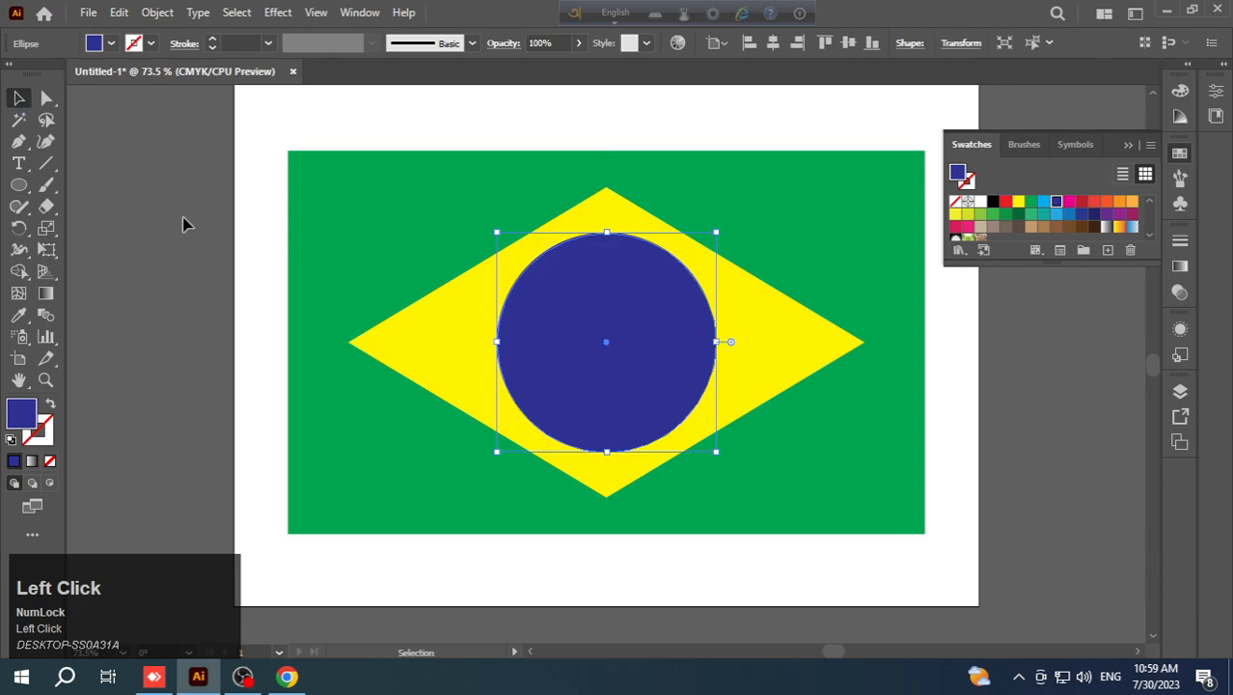
click(190, 215)
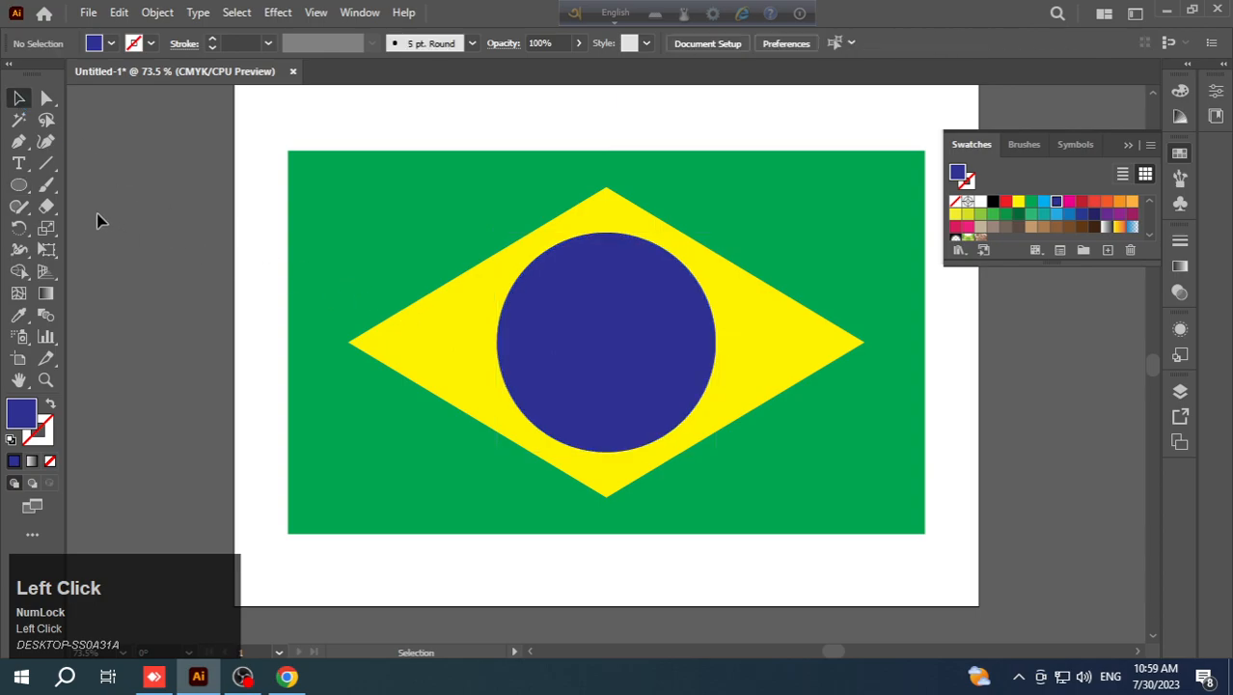
- Draw an upward-bulging curve with the Pen tool from the blue circle's upper left past its lower right, and remove its fill
click(19, 141)
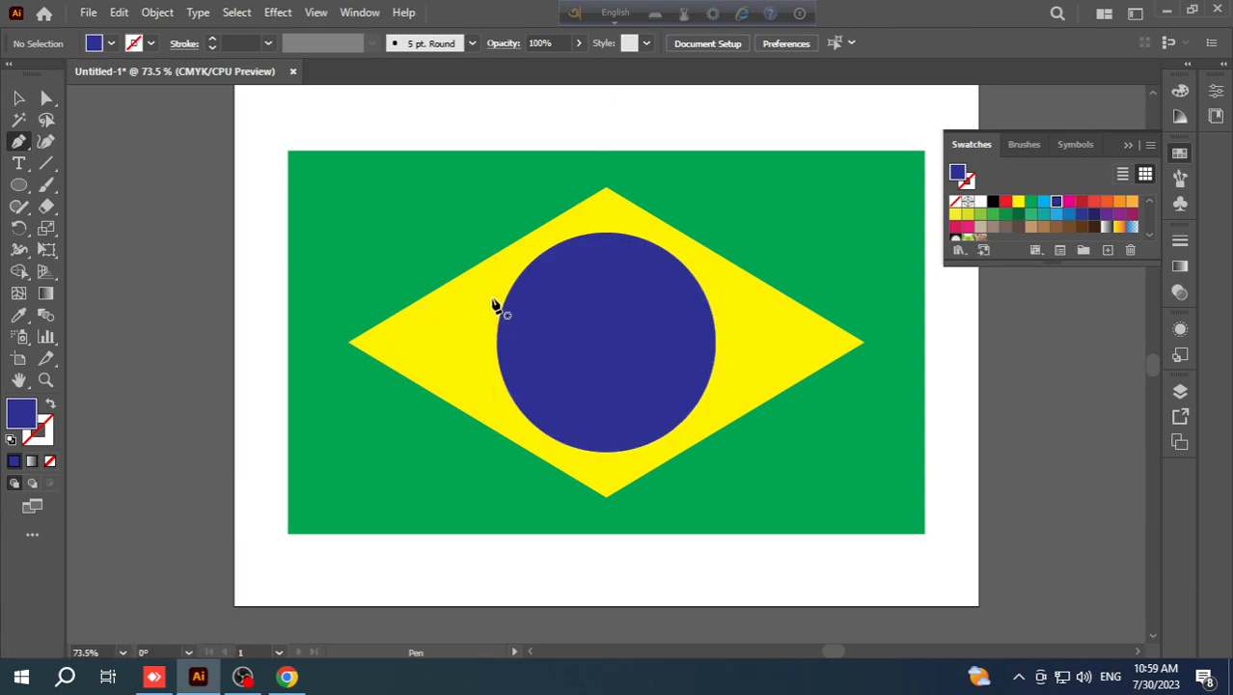
click(492, 298)
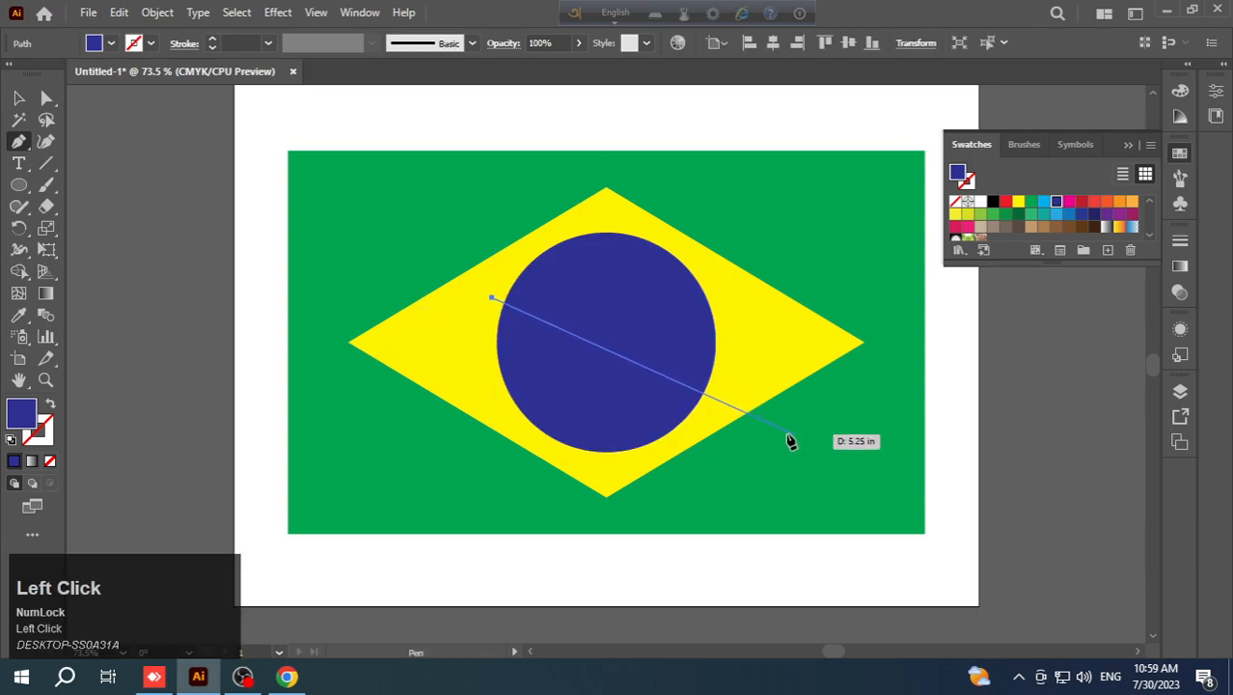
drag(732, 406, 826, 549)
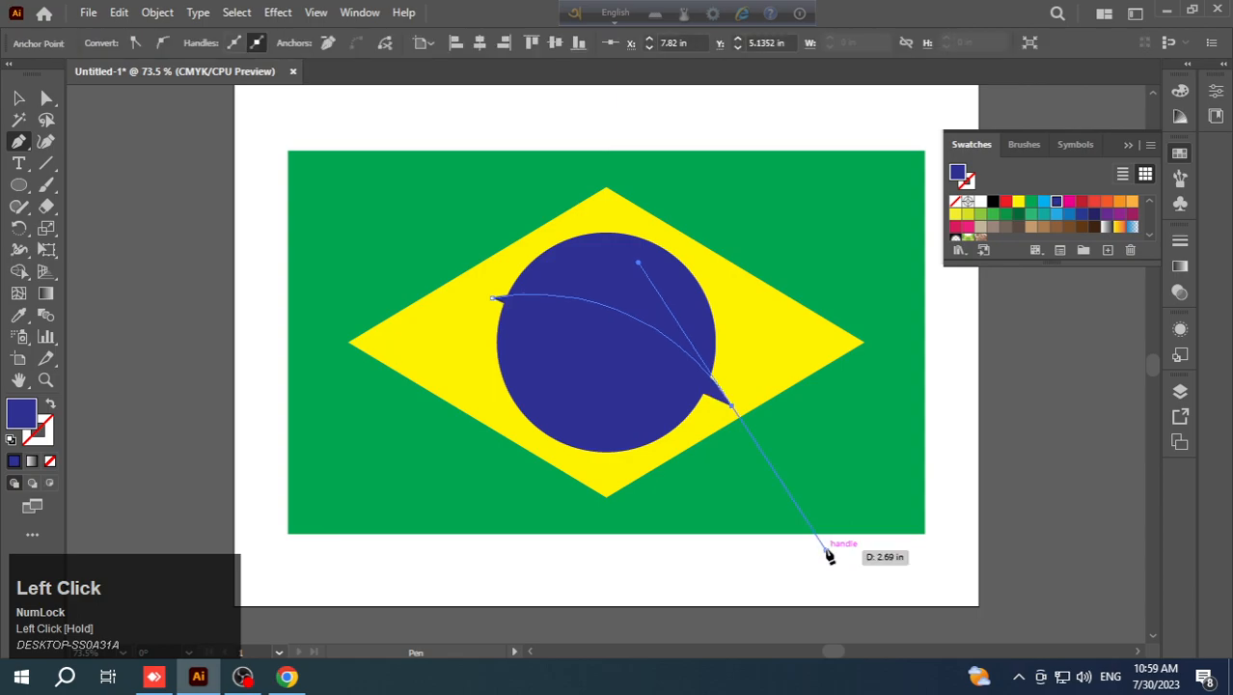
alt+click(734, 409)
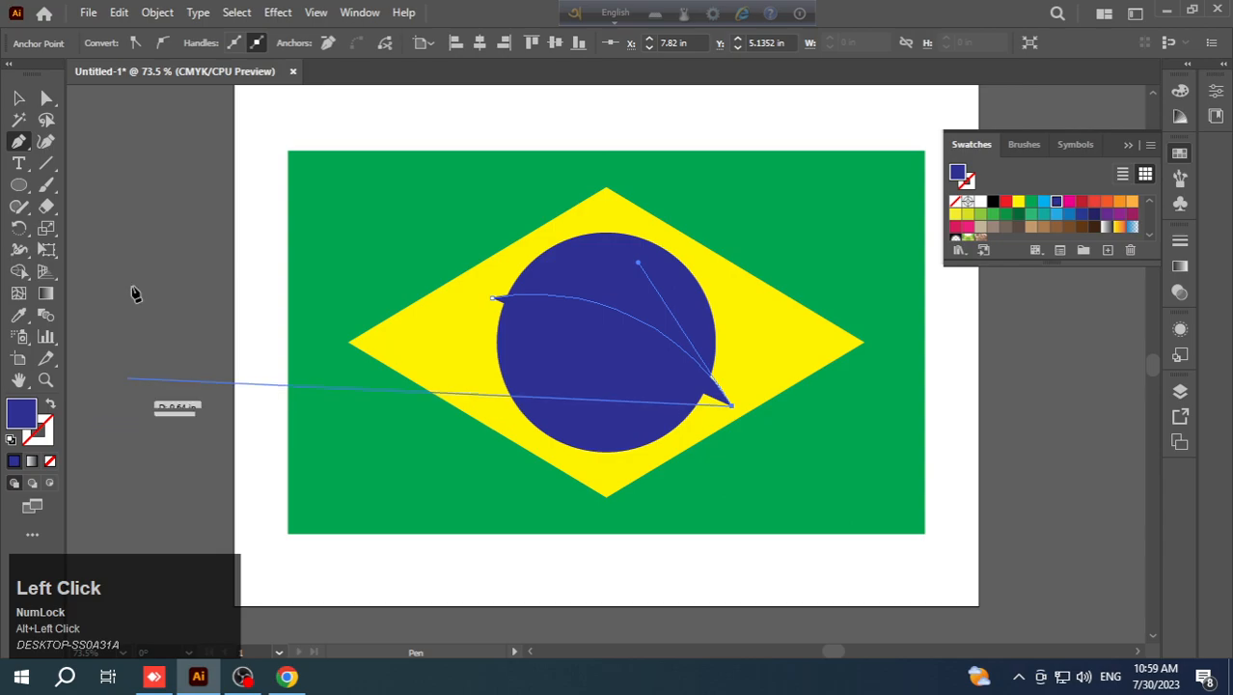
click(19, 98)
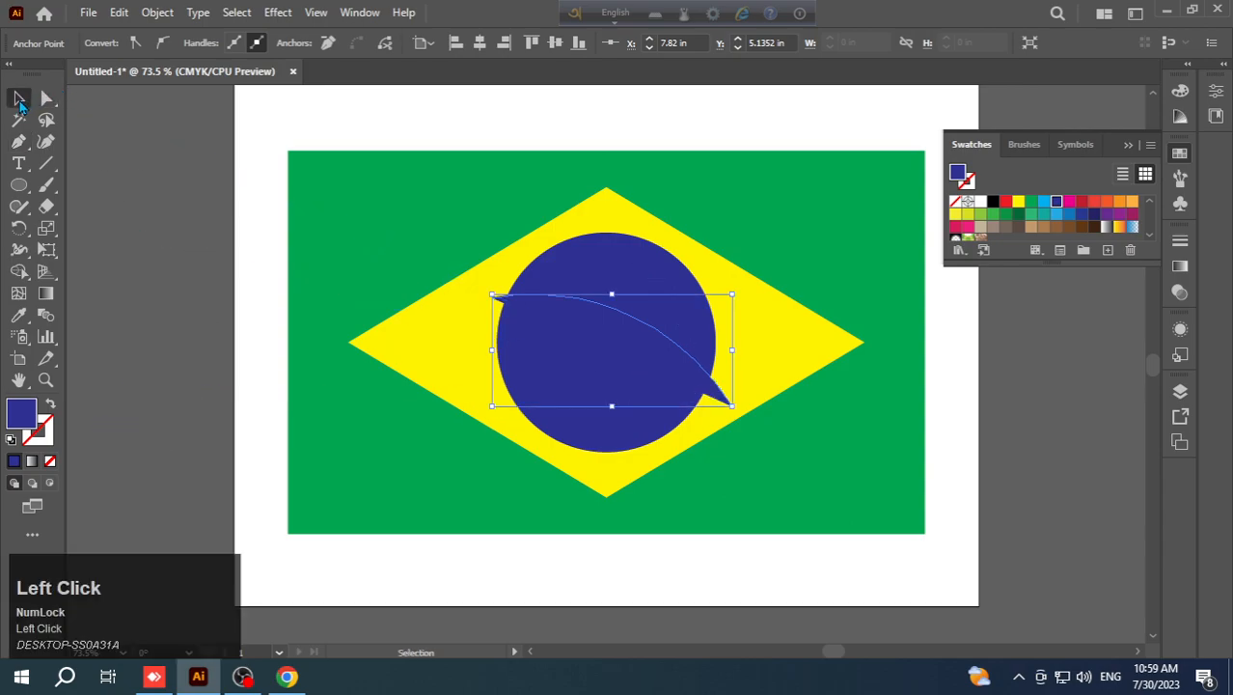
click(50, 461)
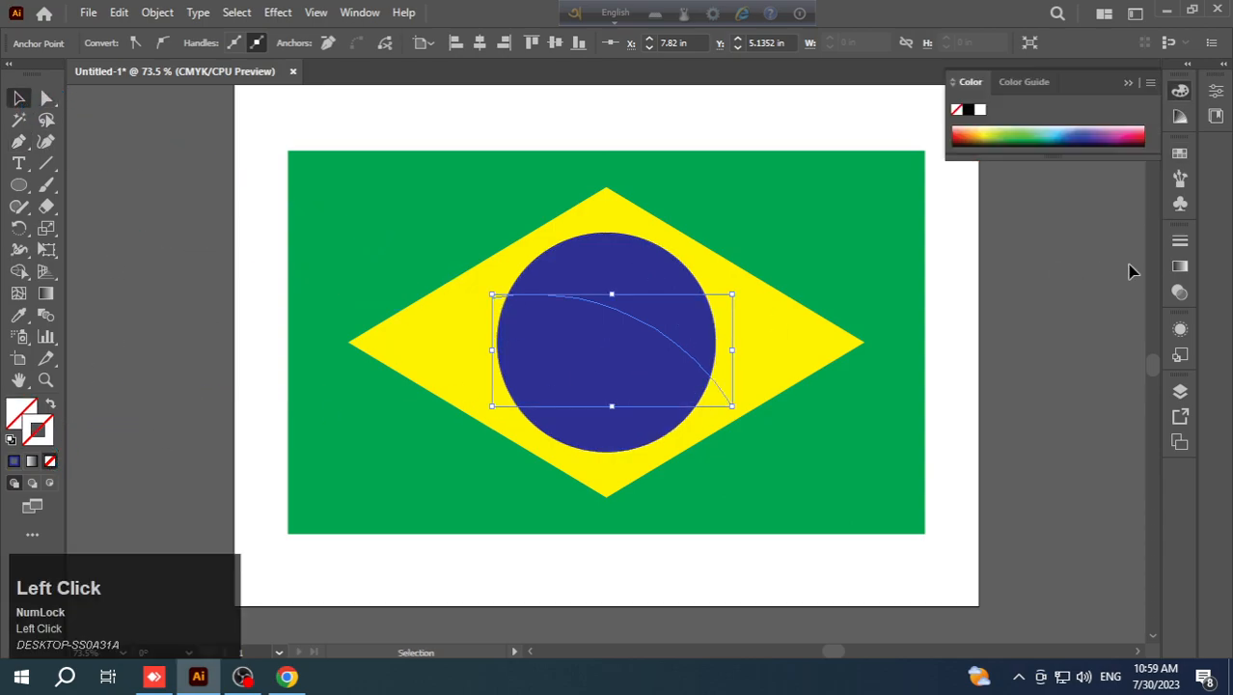
- Give the curve a black stroke and place a copy of it above the flag's upper right area
click(1179, 153)
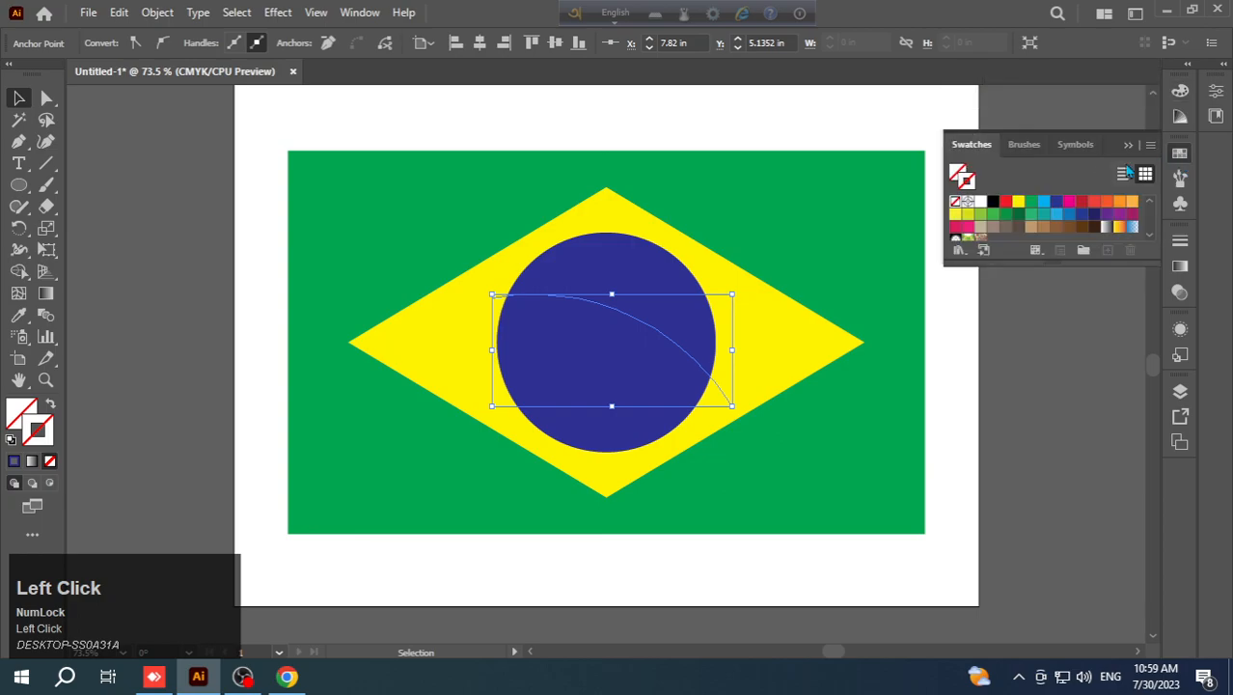
click(993, 203)
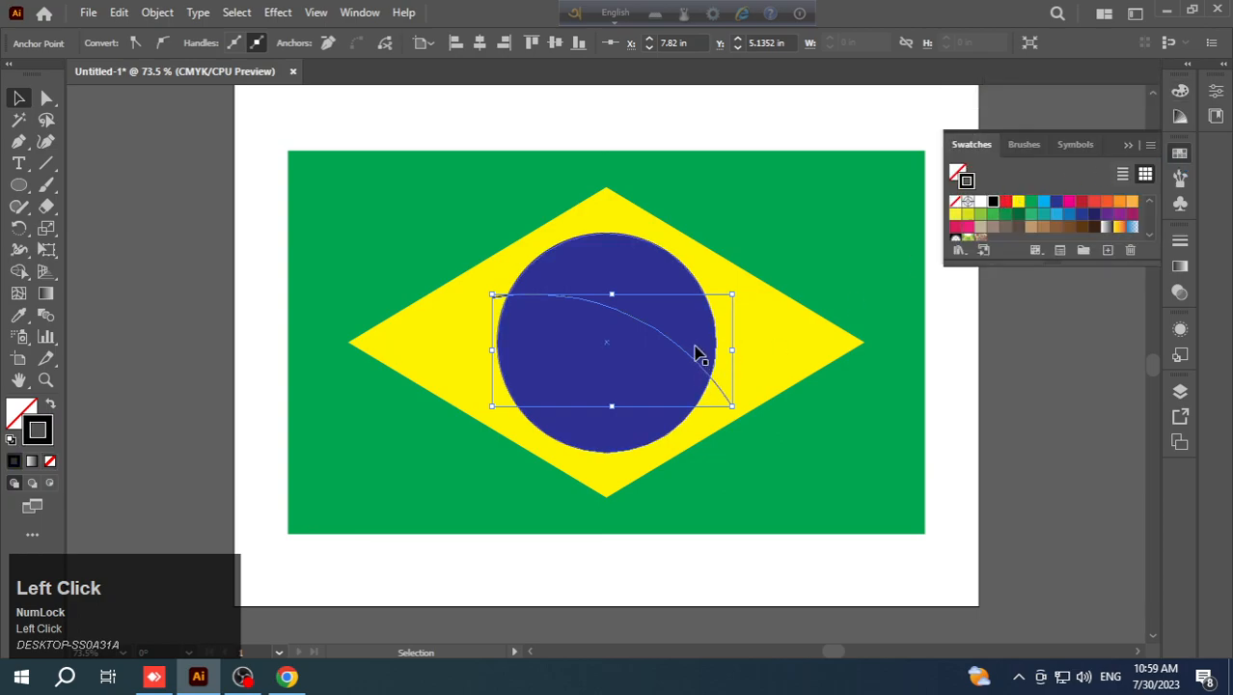
drag(683, 344, 880, 155)
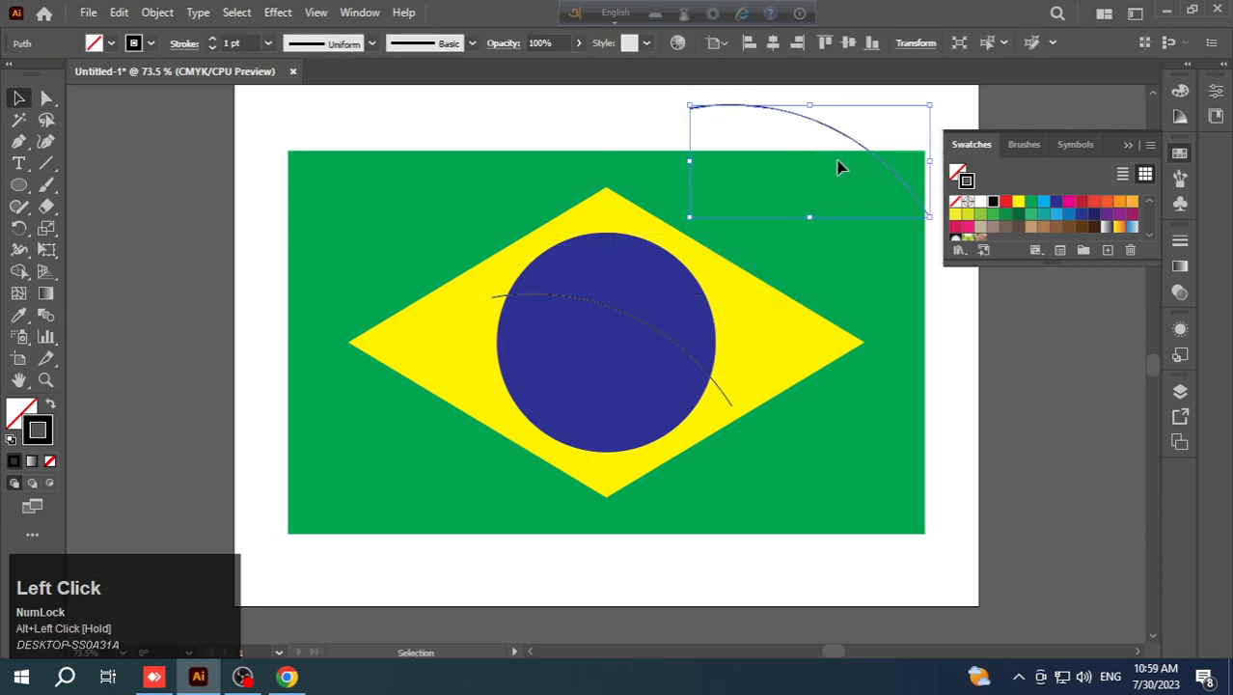
- Set the stroke weight of the original curve across the blue circle to 26 pt
click(611, 309)
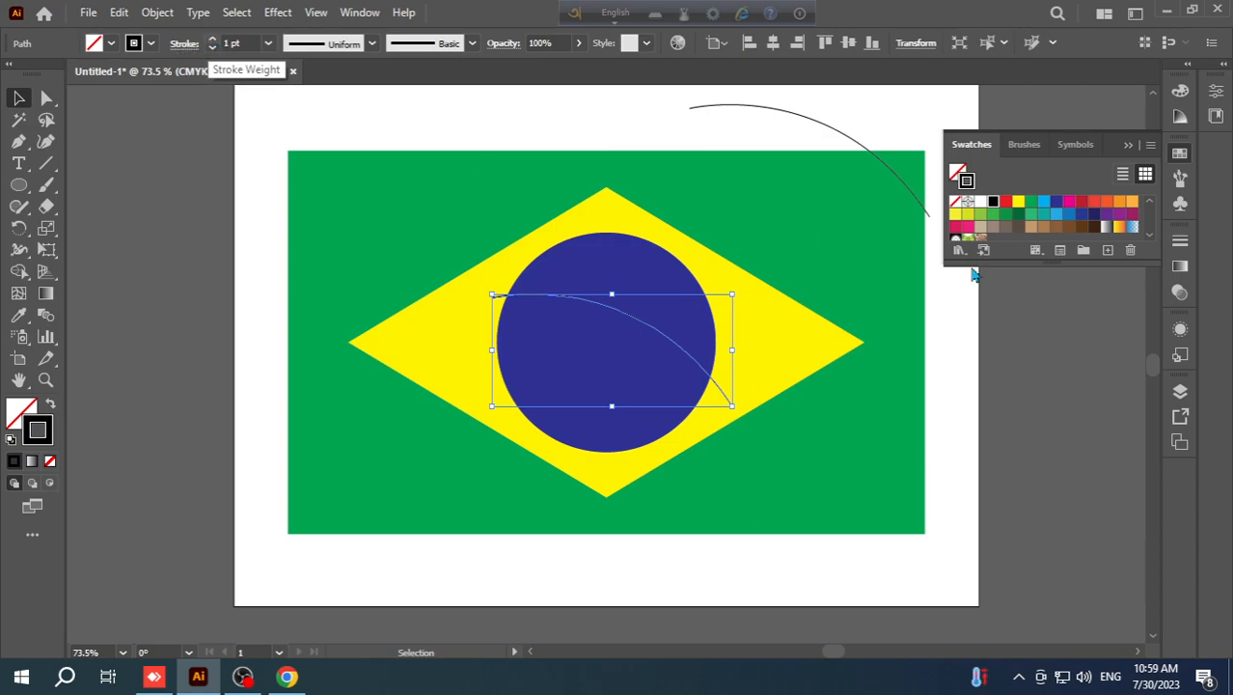
click(1178, 242)
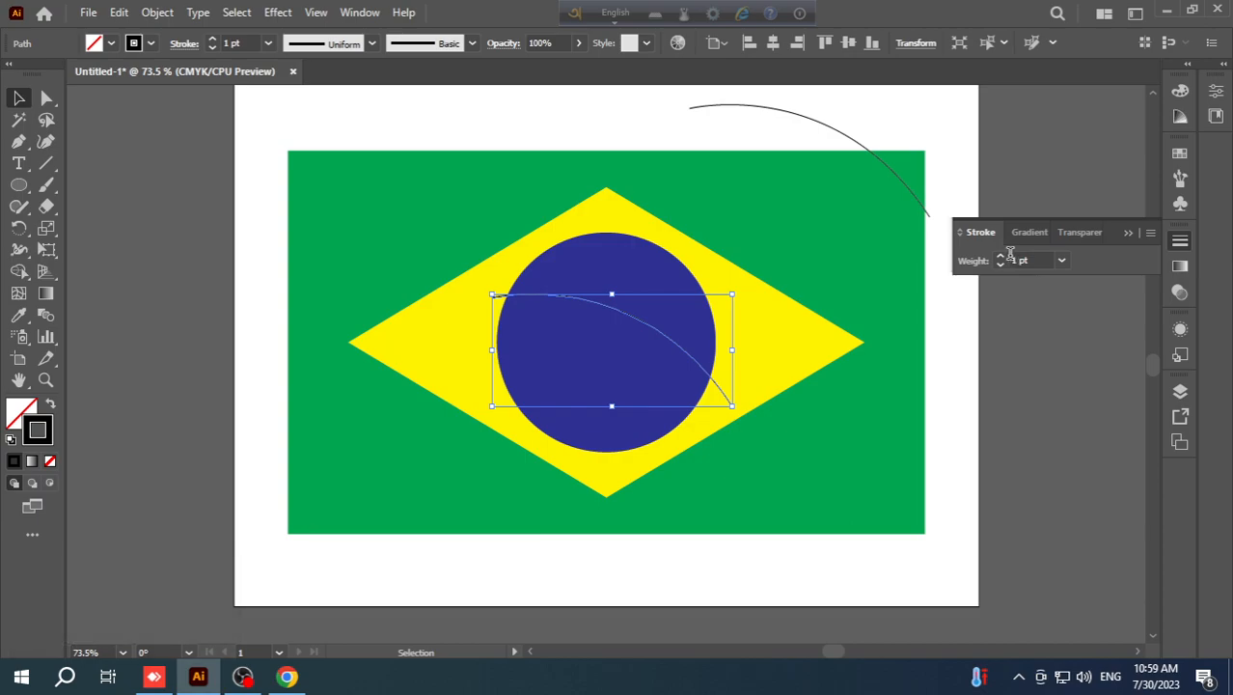
click(213, 43)
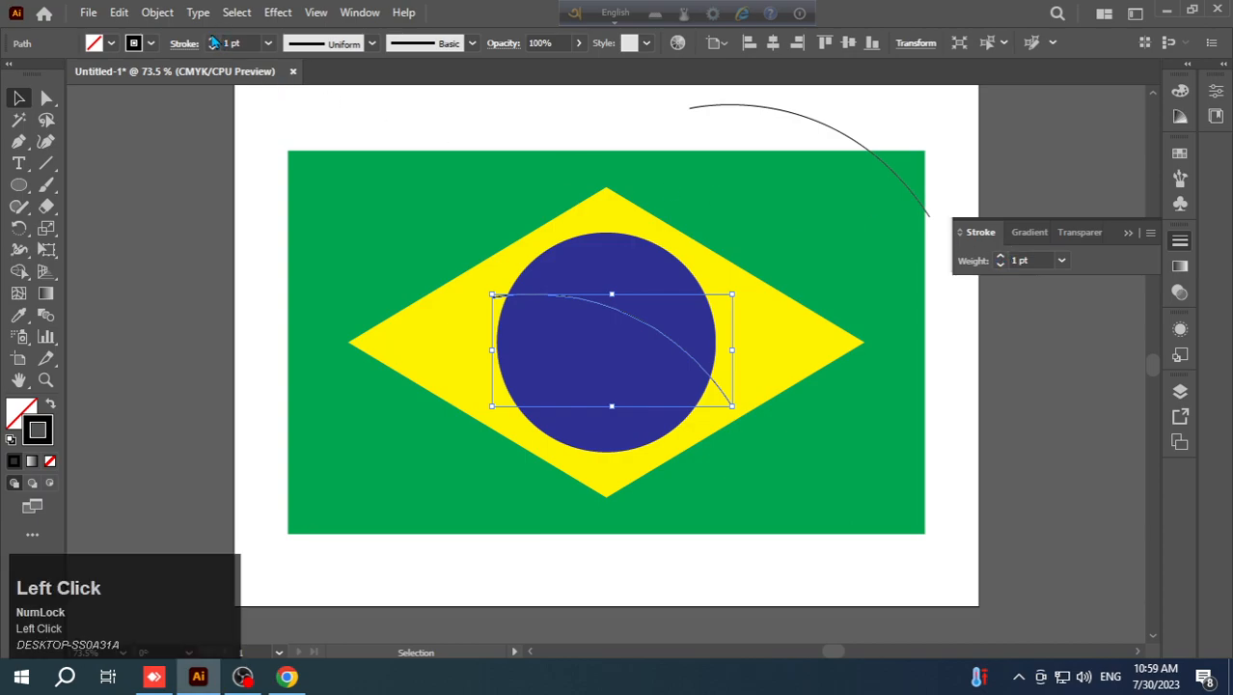
click(213, 42)
click(213, 42)
click(213, 42)
click(214, 43)
click(214, 43)
click(213, 42)
click(213, 42)
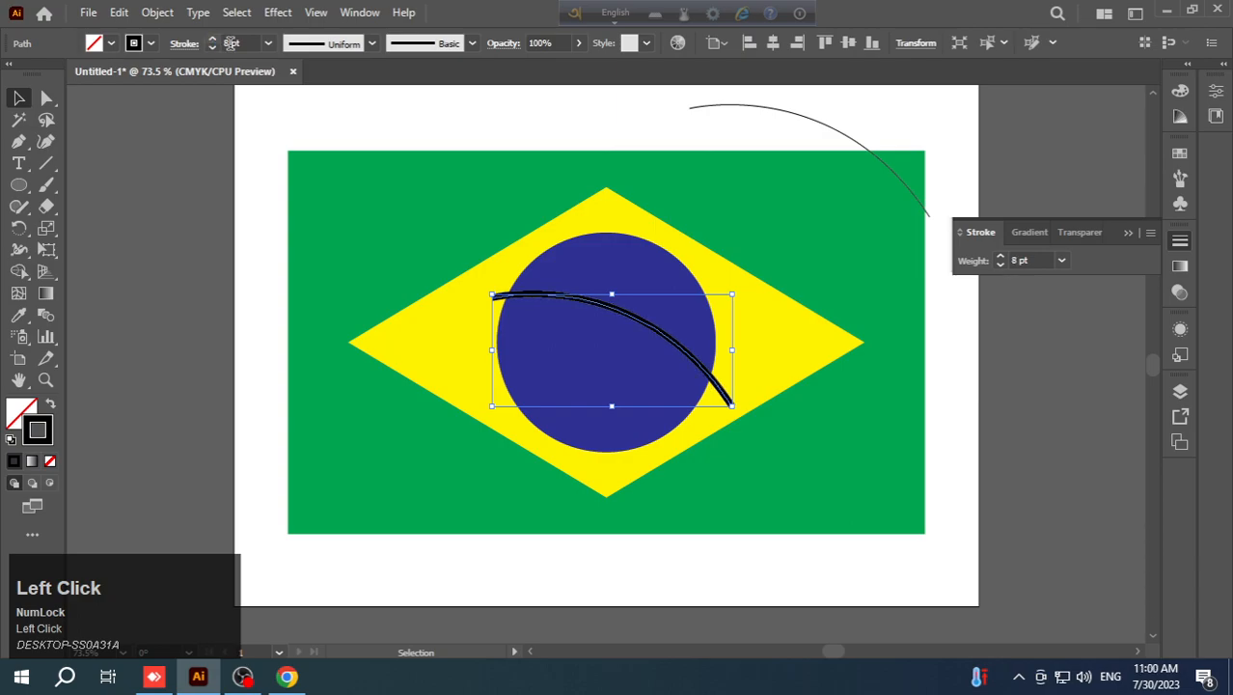
click(1001, 257)
click(1001, 256)
click(1001, 257)
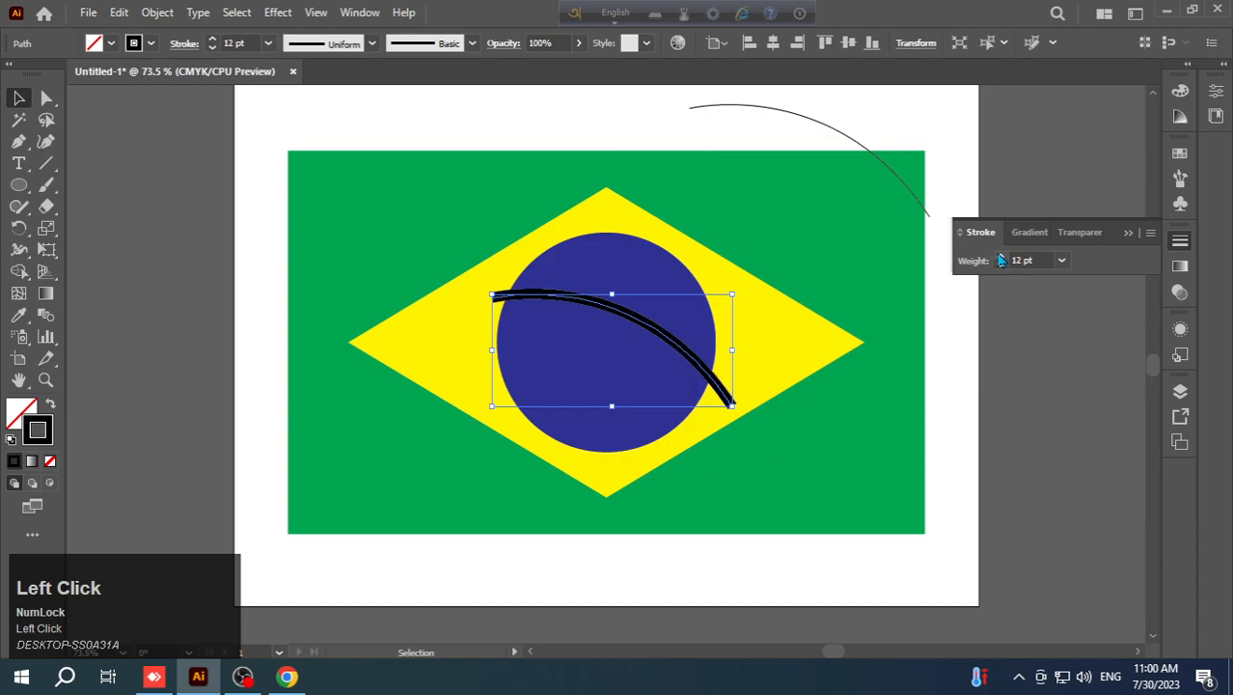
click(1002, 257)
click(1002, 257)
click(1001, 256)
click(1002, 257)
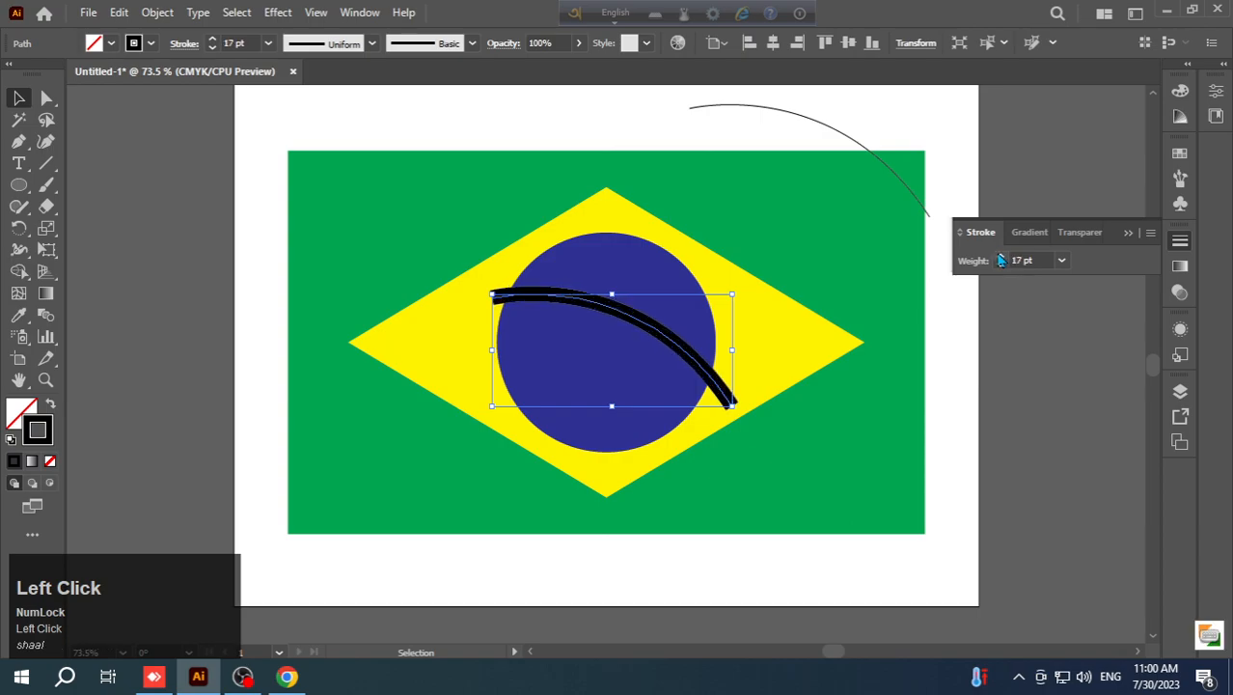
click(1002, 257)
click(1001, 257)
click(1001, 256)
click(1001, 256)
click(1002, 256)
click(1002, 257)
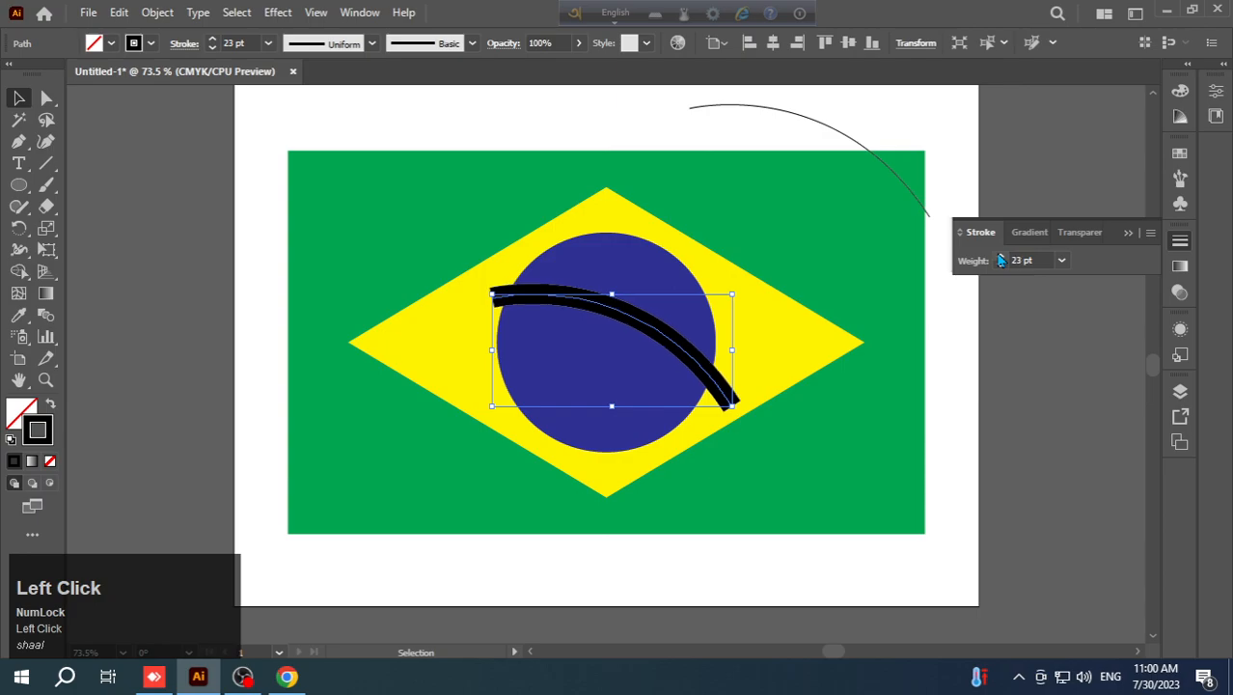
click(1001, 257)
click(1001, 257)
click(1001, 257)
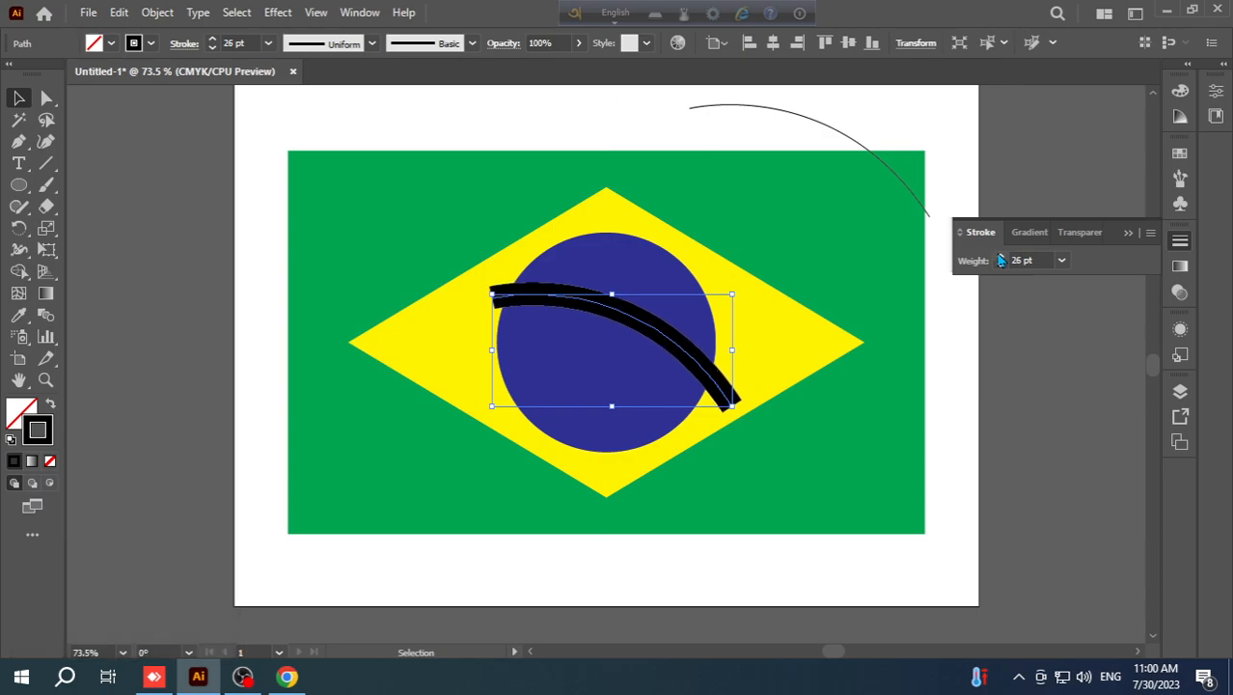
click(1174, 248)
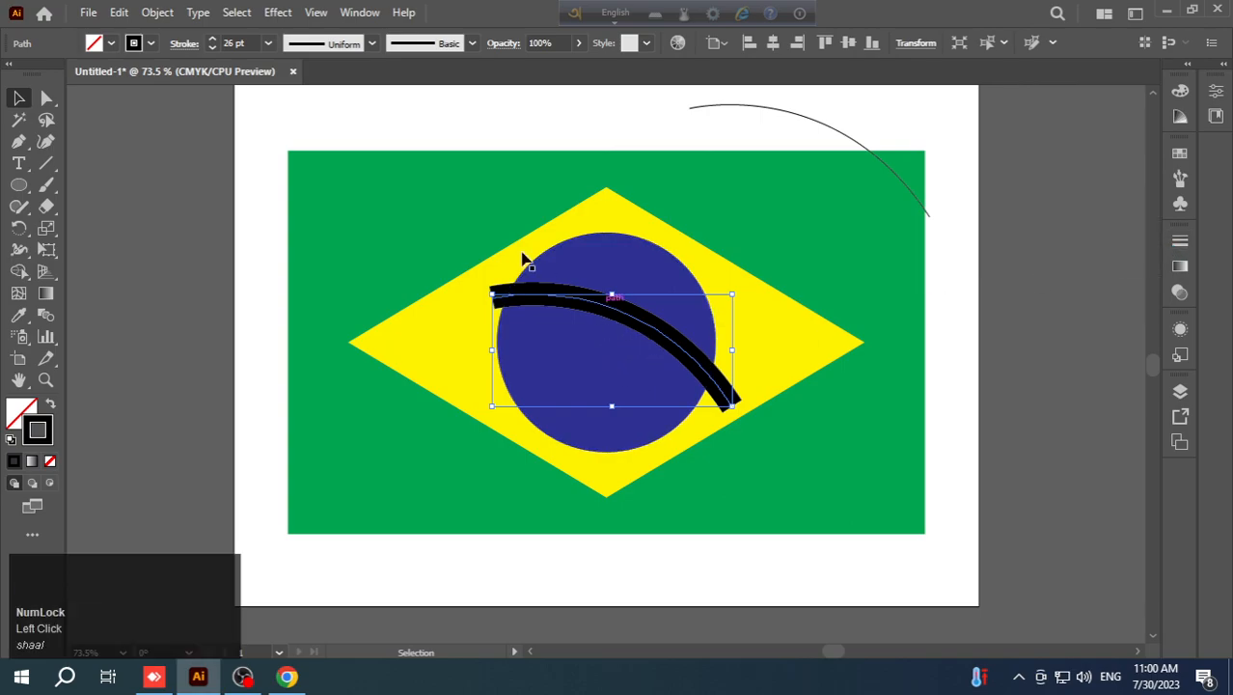
- Expand the thick black curve's fill and stroke into a filled shape
click(155, 13)
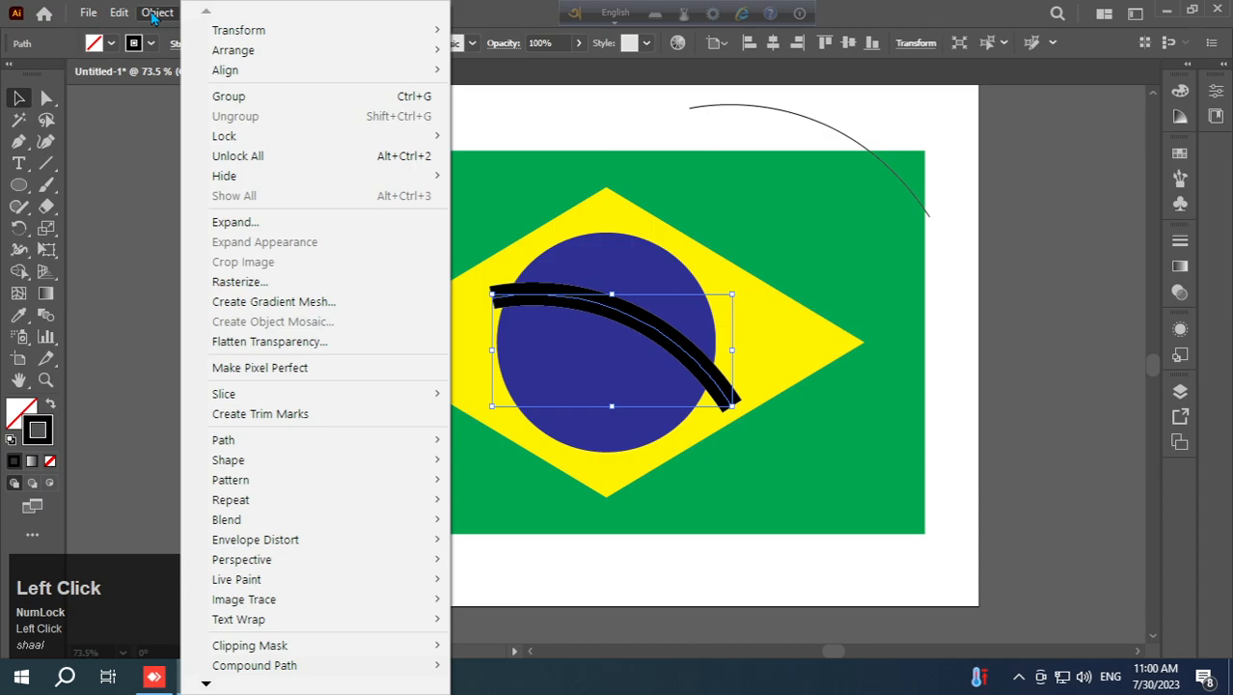
click(233, 223)
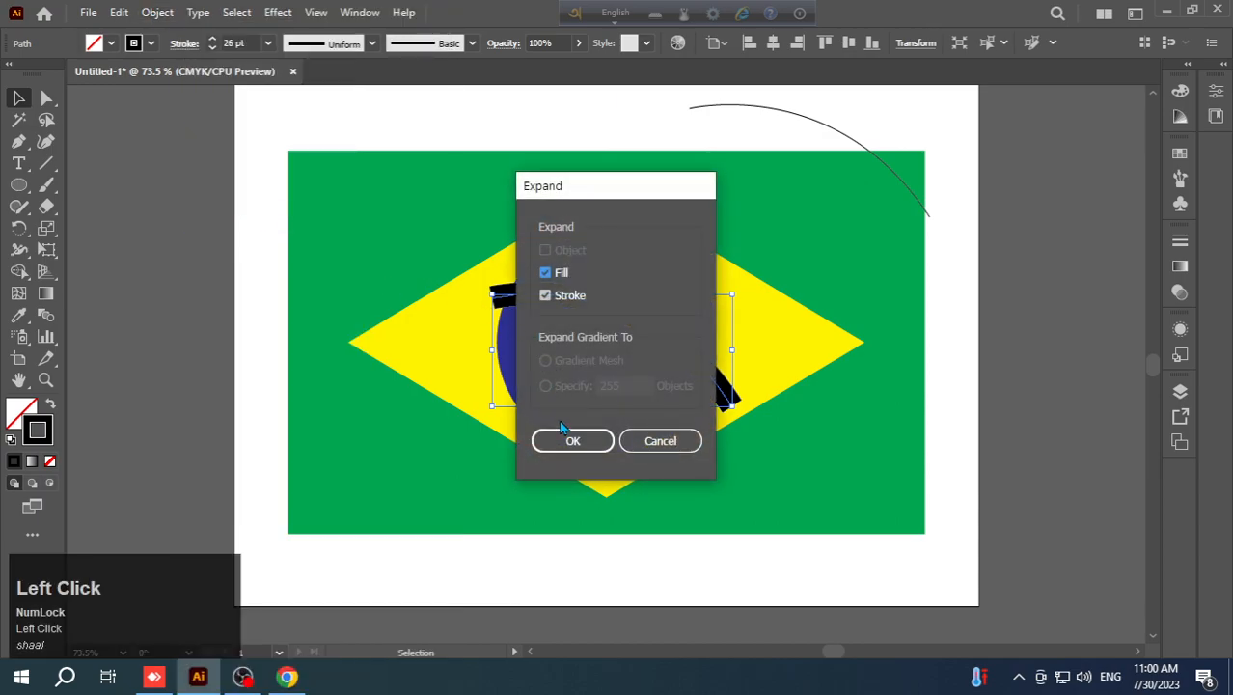
click(567, 441)
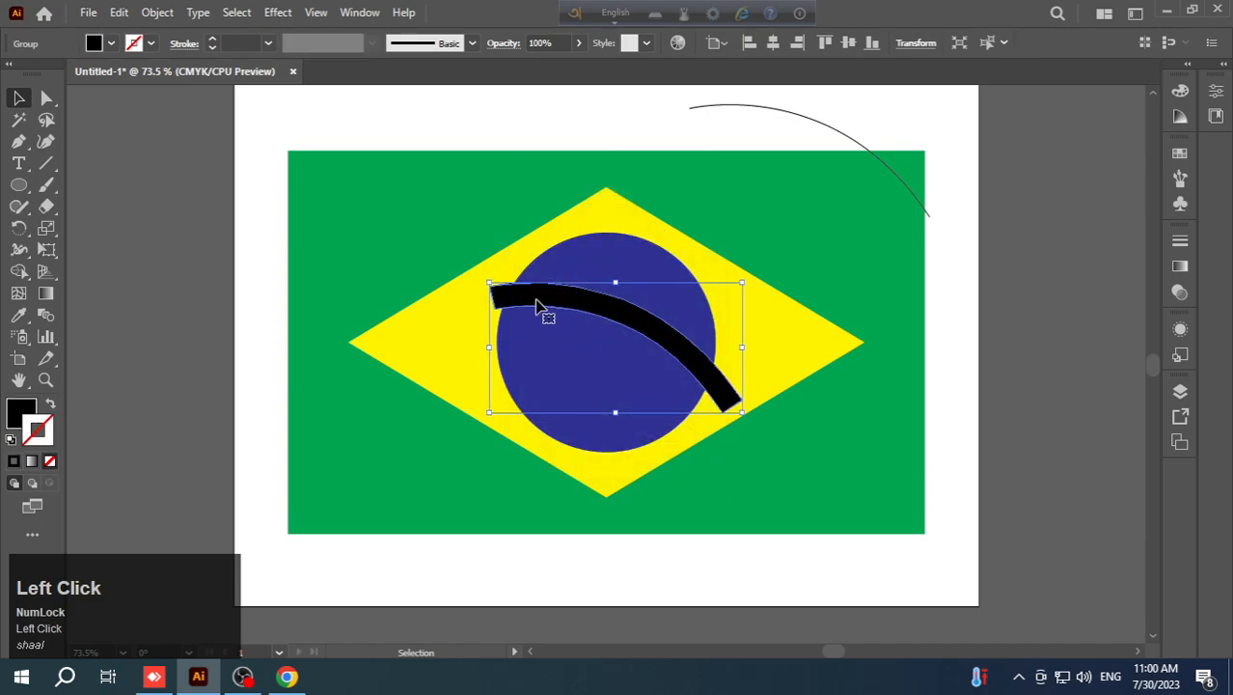
- Divide the blue circle and the black band where they overlap, using Pathfinder Divide on both shapes
click(739, 260)
drag(739, 260, 483, 445)
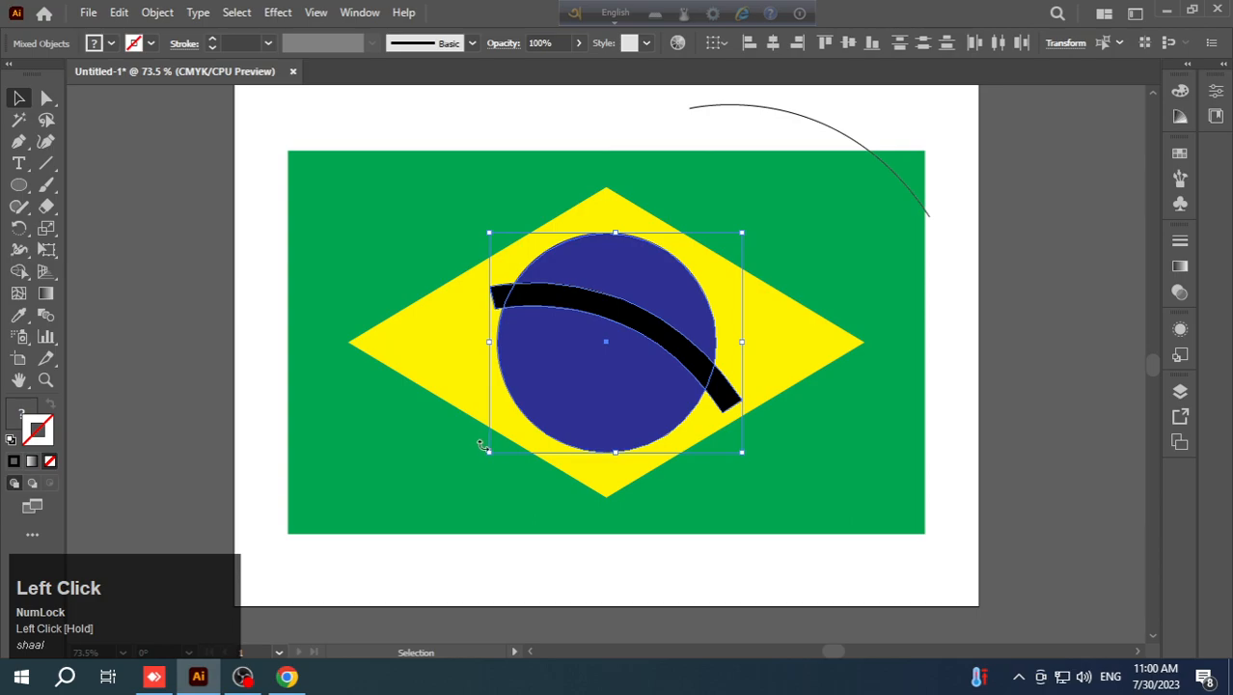
click(355, 13)
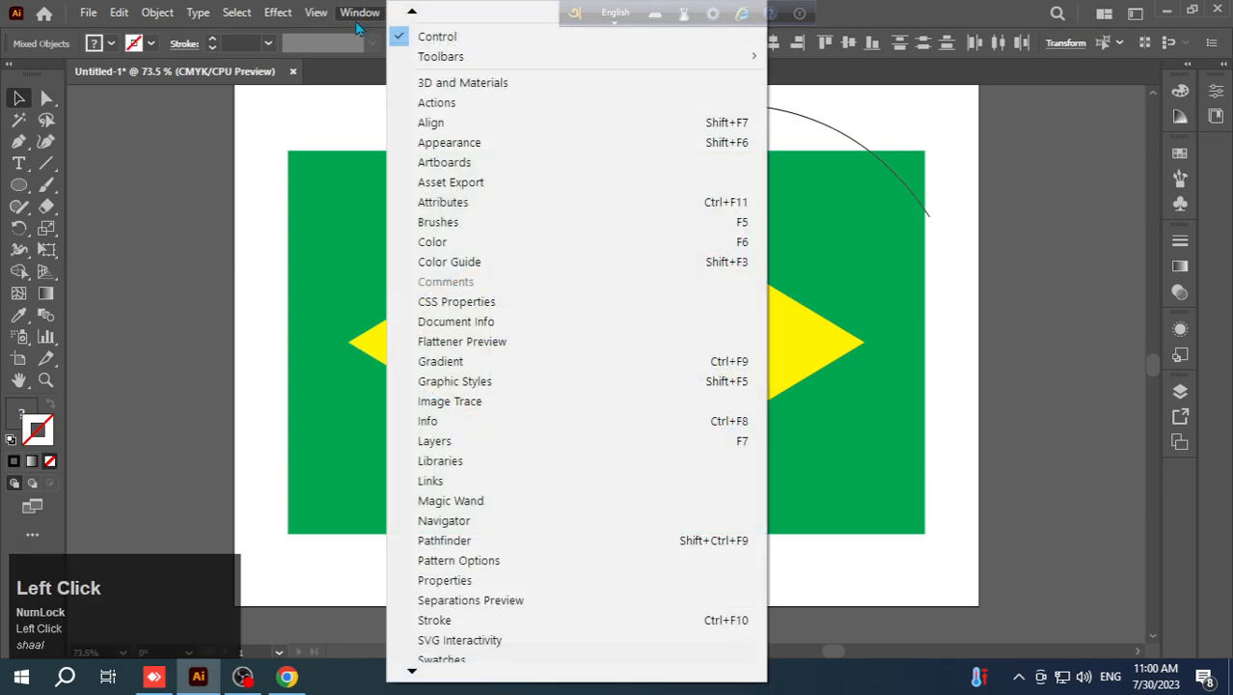
click(471, 543)
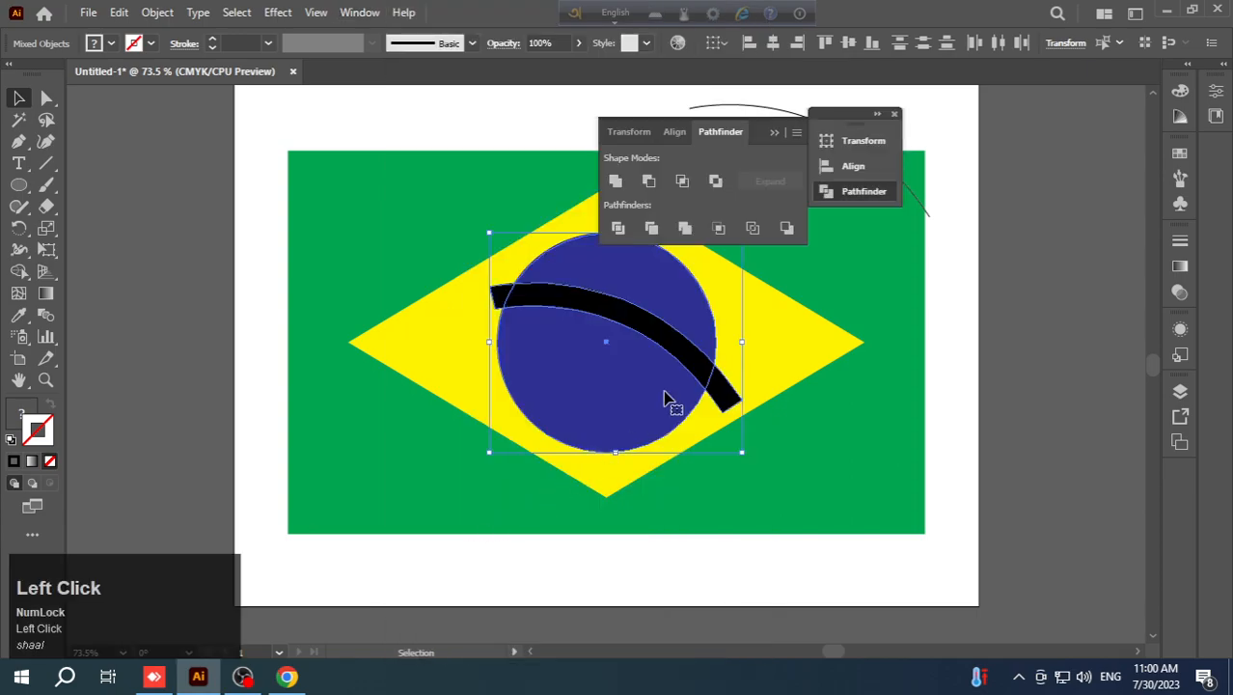
click(620, 229)
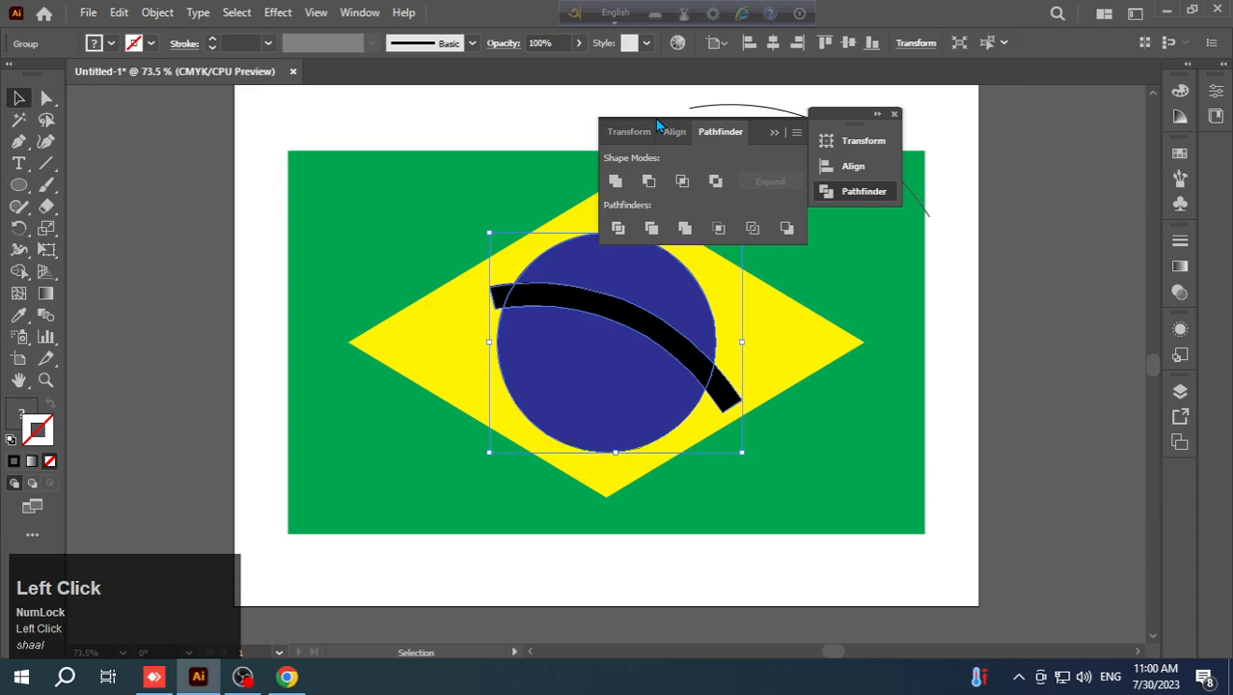
click(716, 126)
click(774, 134)
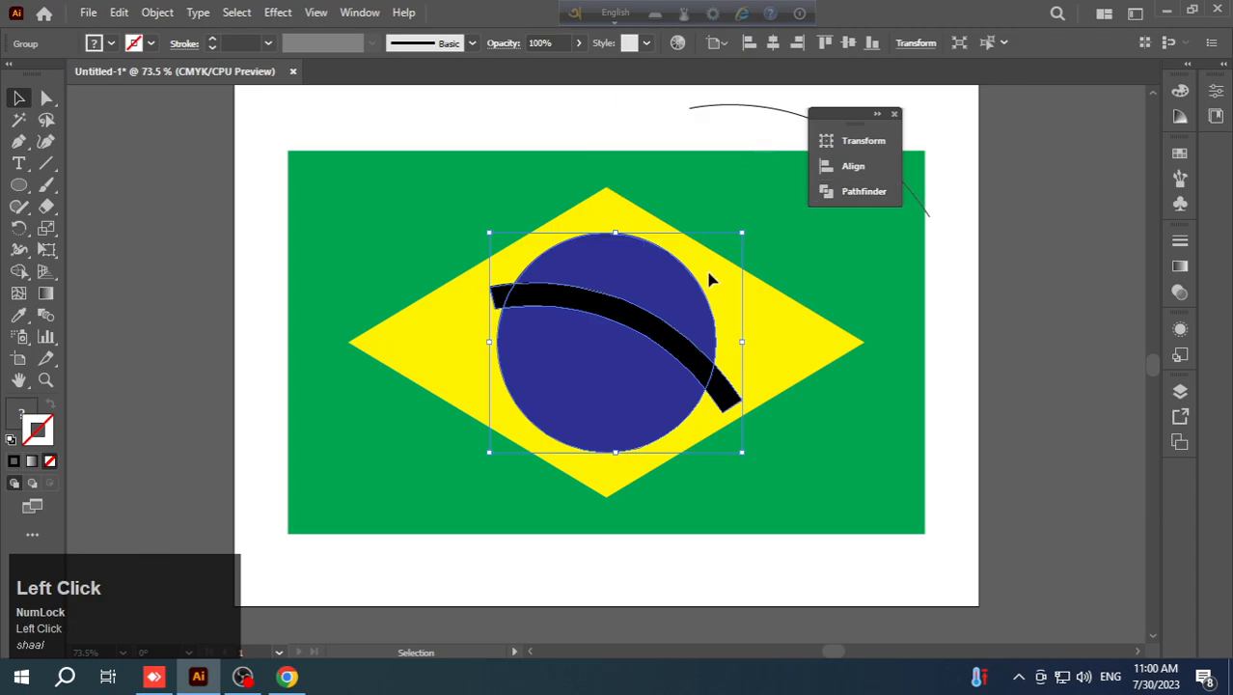
- Ungroup the divided shapes and delete the two black band ends that stick out of the circle
right_click(636, 355)
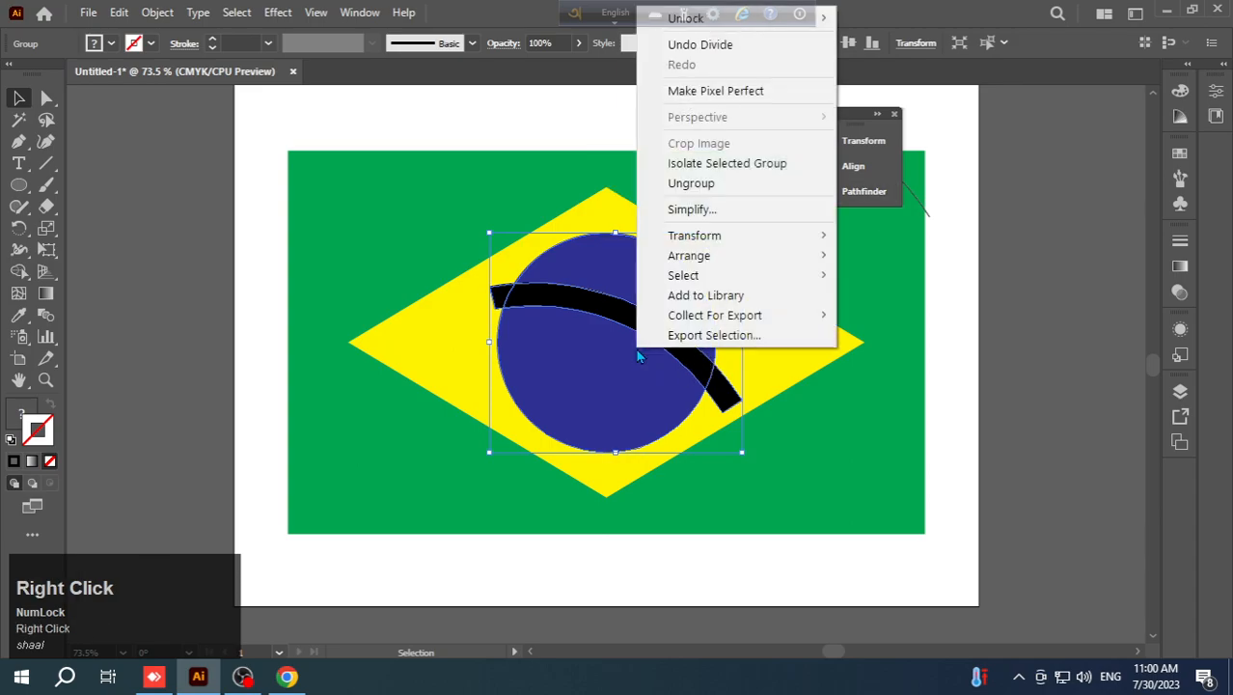
click(682, 189)
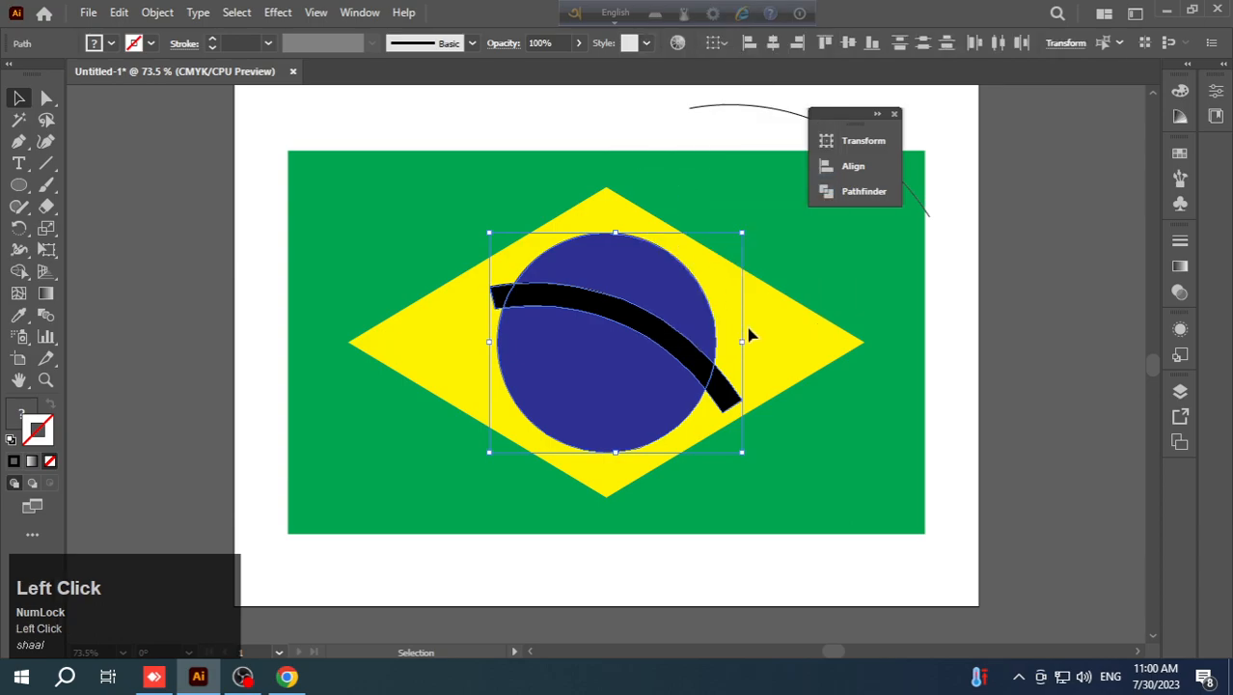
click(768, 369)
click(730, 398)
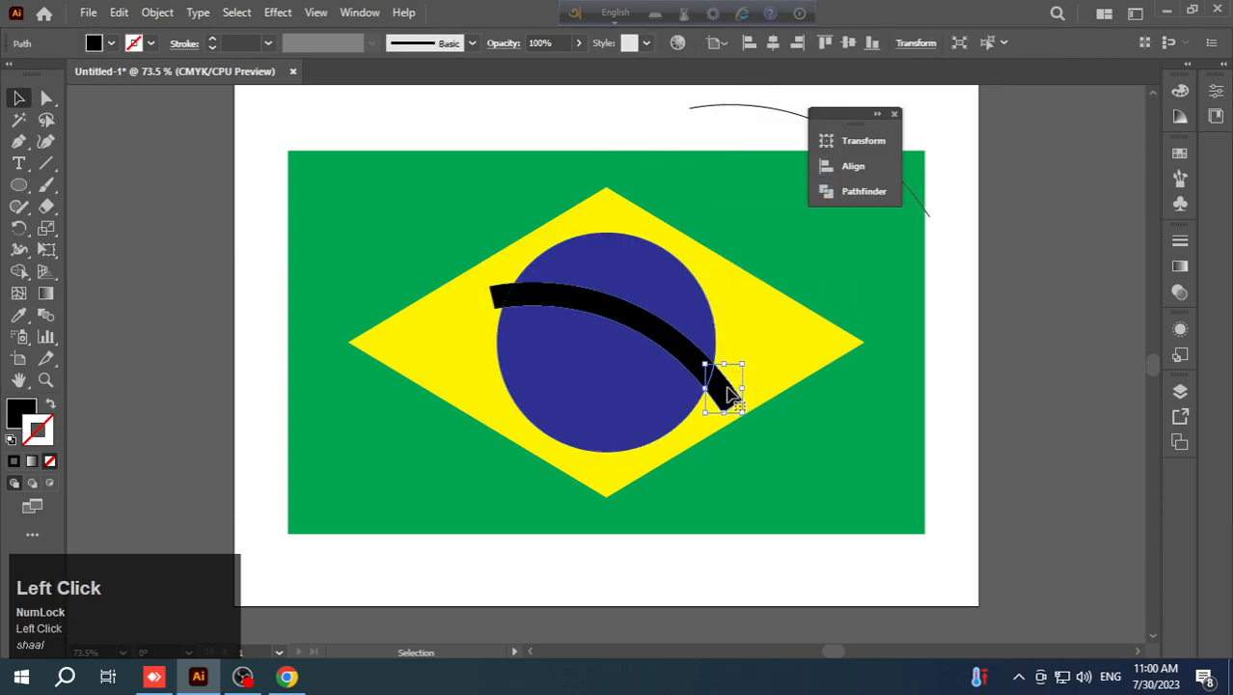
key(Delete)
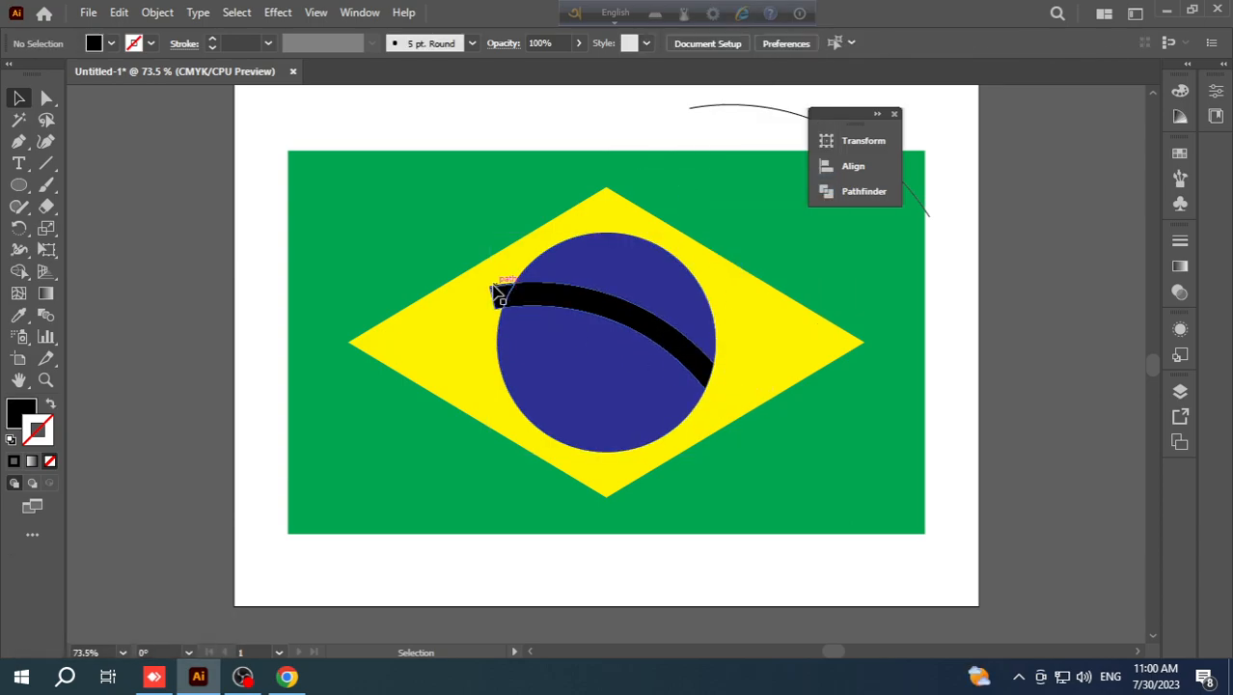
click(502, 292)
key(Delete)
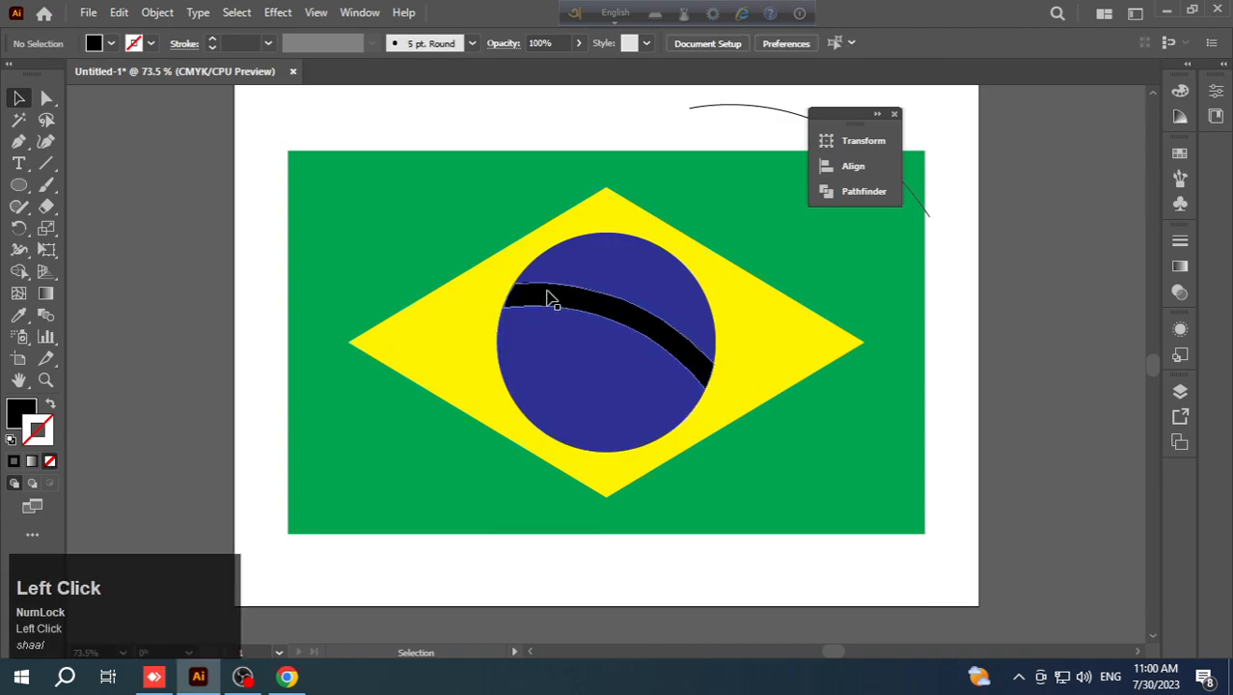
- Fill the remaining black band inside the circle with white
click(555, 299)
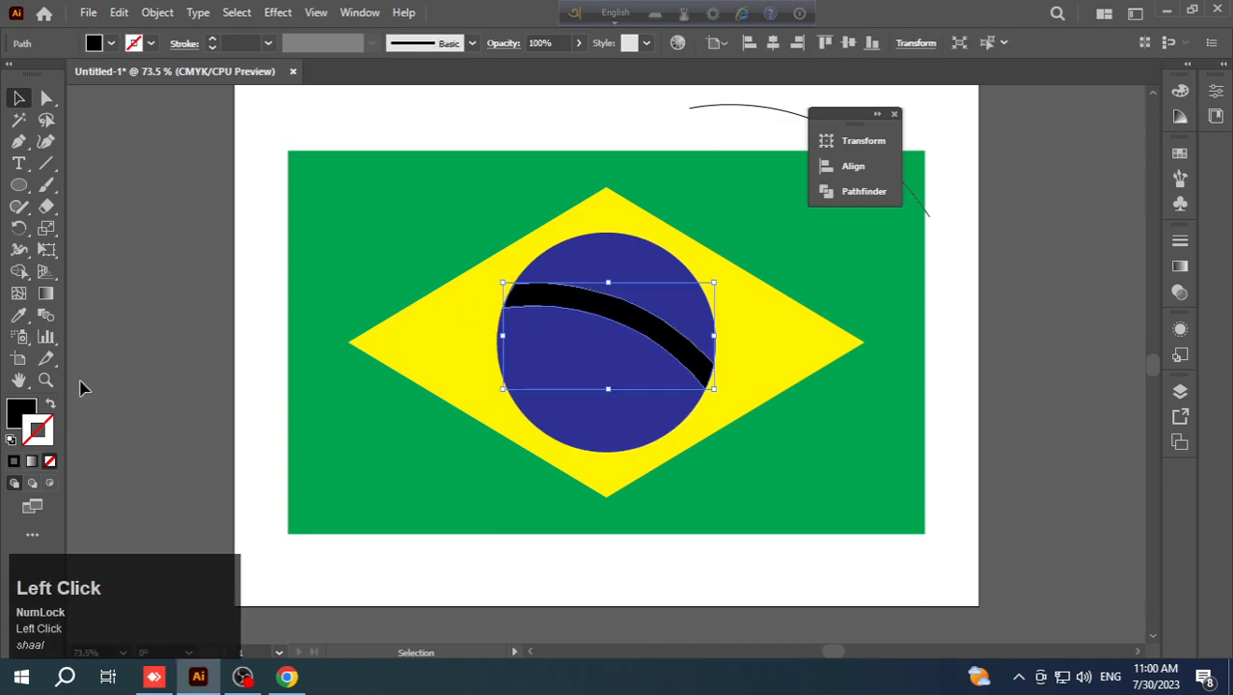
click(21, 412)
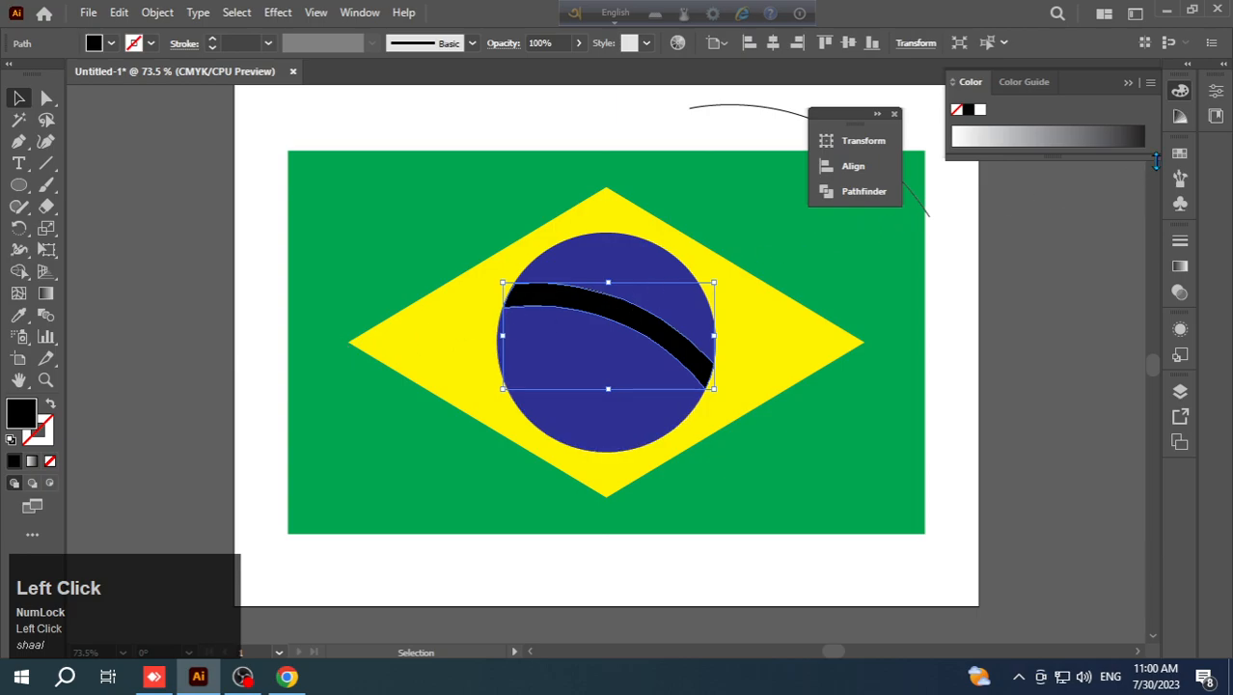
click(1180, 157)
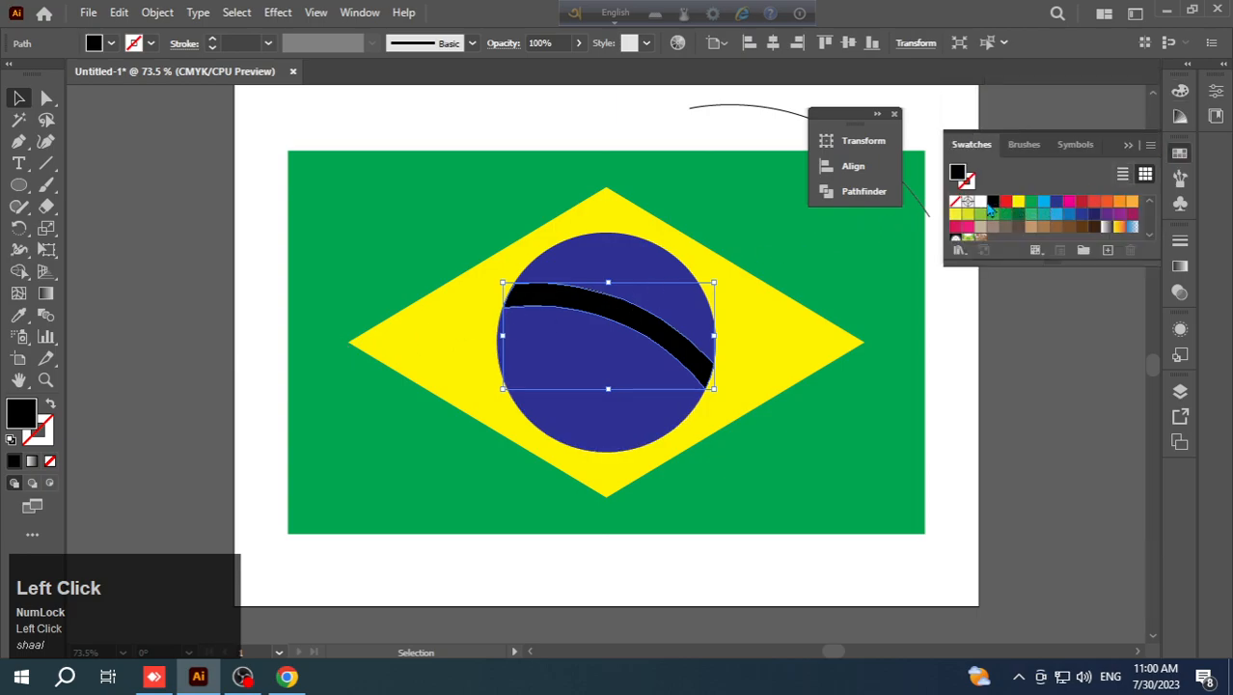
click(983, 203)
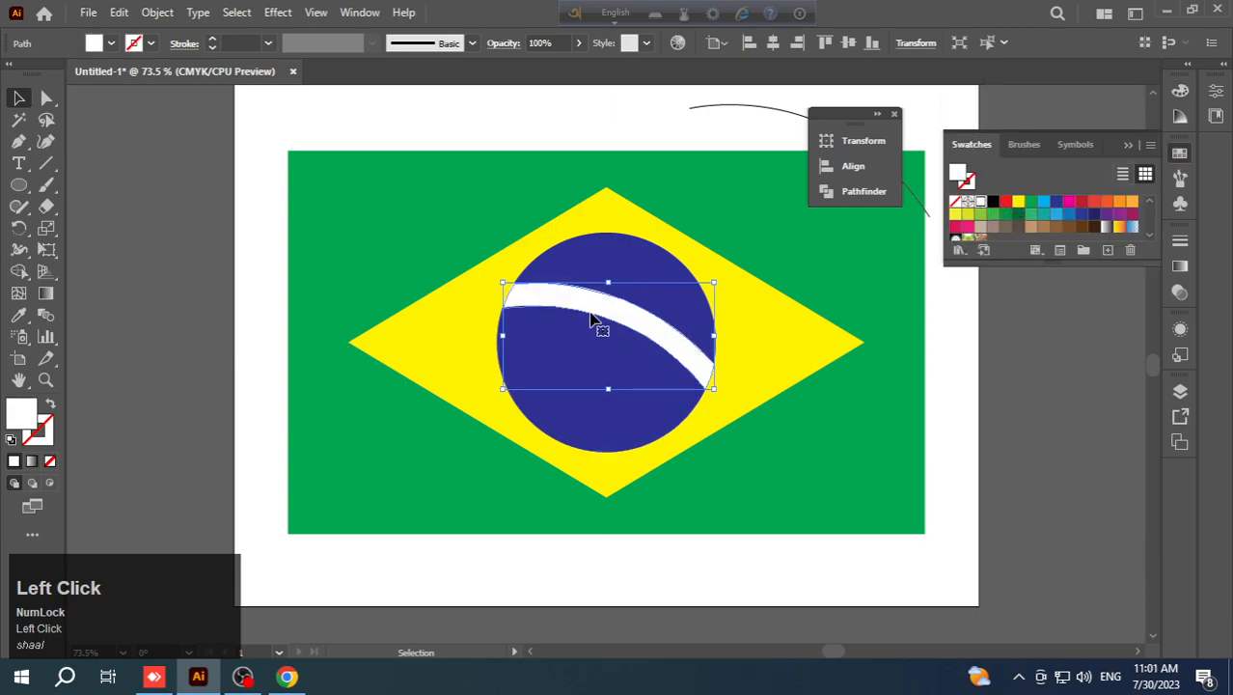
- Move the thin curve copy onto the white band so that it runs along the band's middle
click(941, 450)
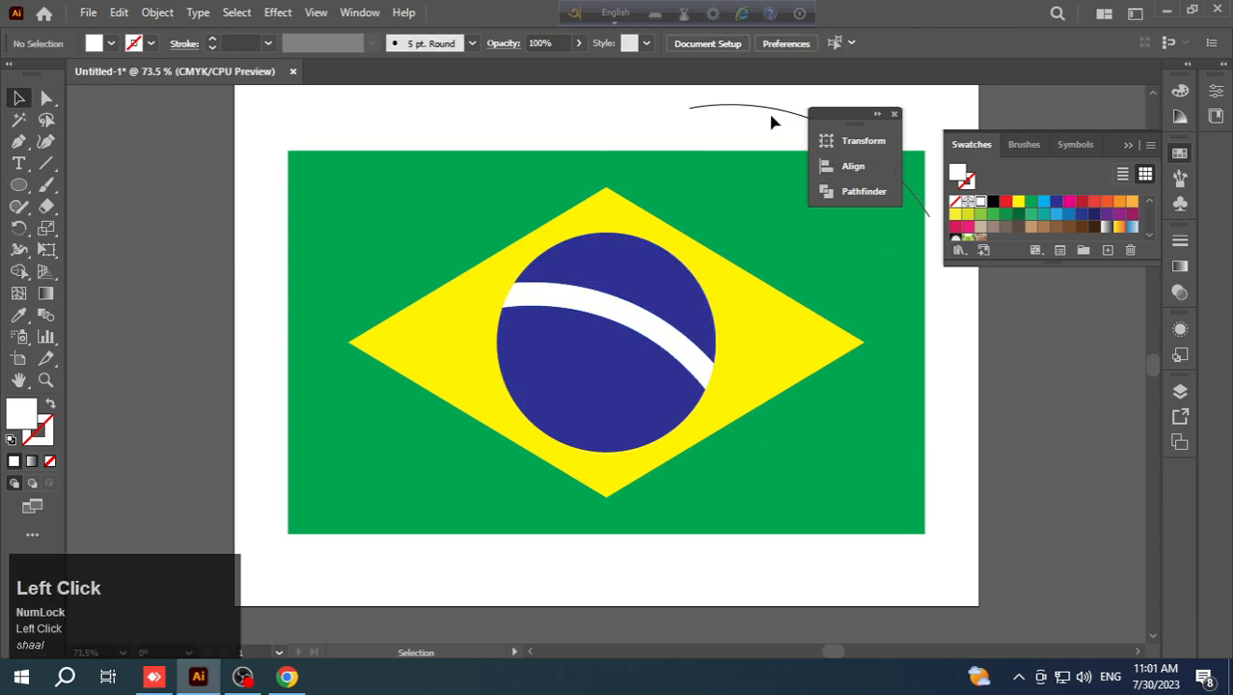
drag(769, 114, 570, 299)
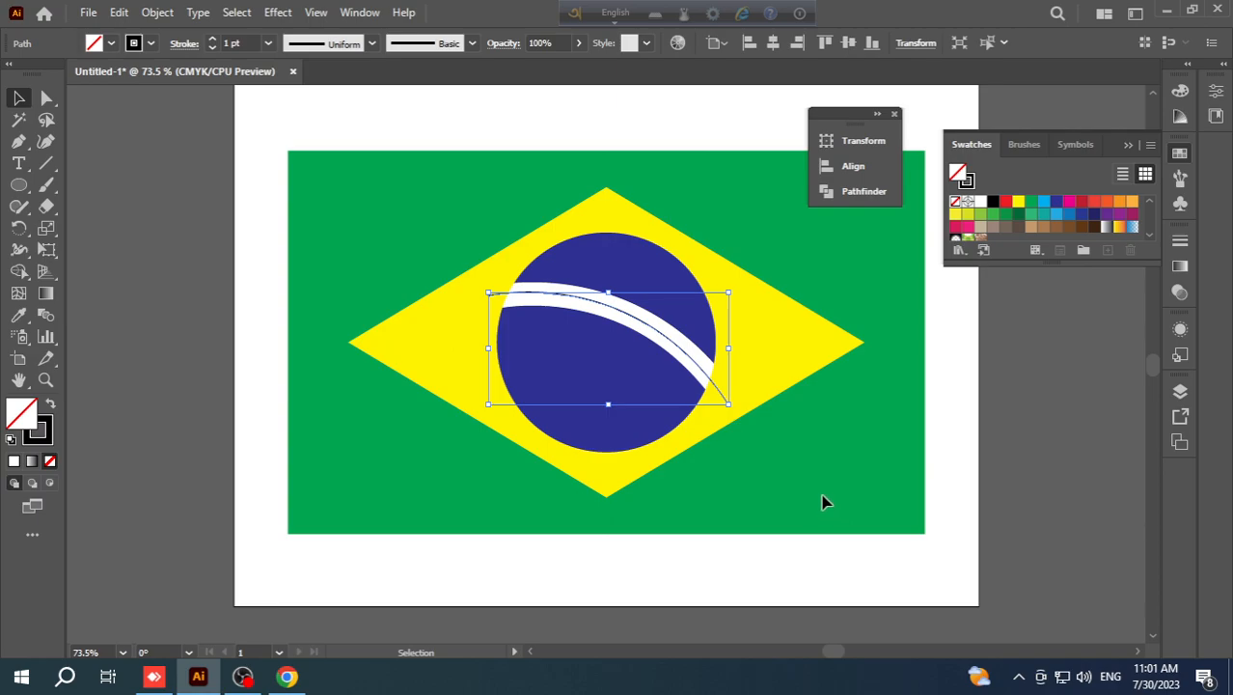
click(670, 560)
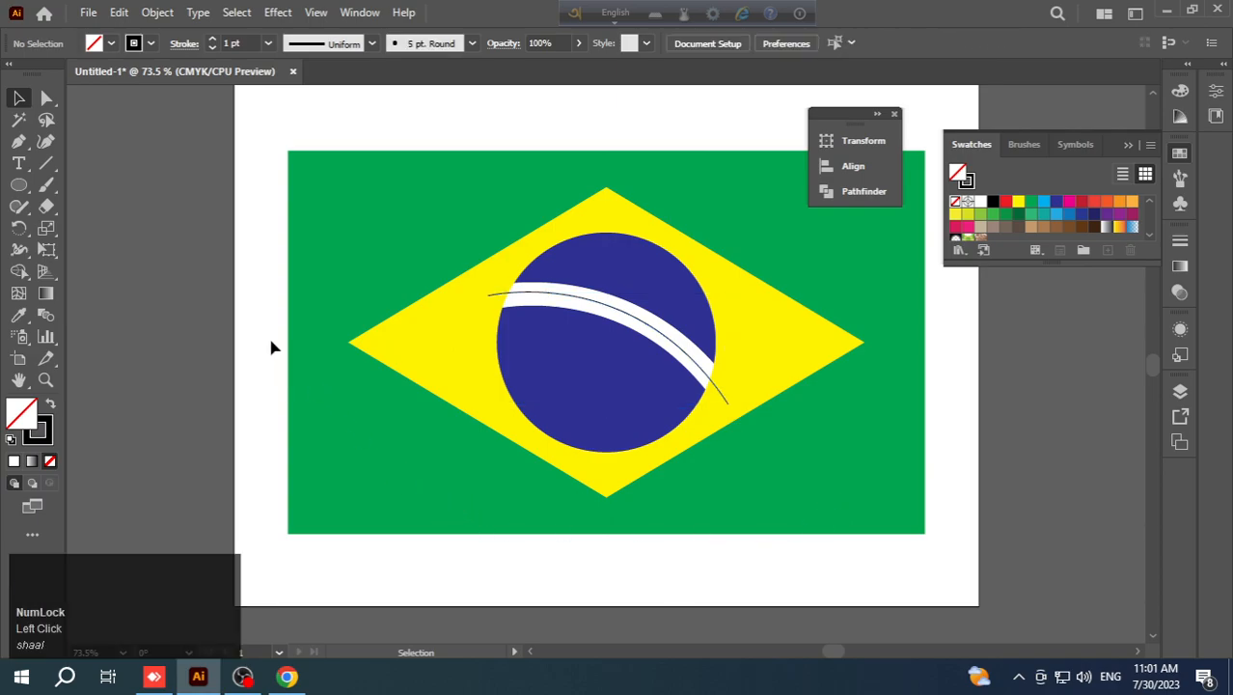
- Add type on a path along the thin curve over the white band, reading "ORDEM E PROGRESSO" in capitals
click(20, 164)
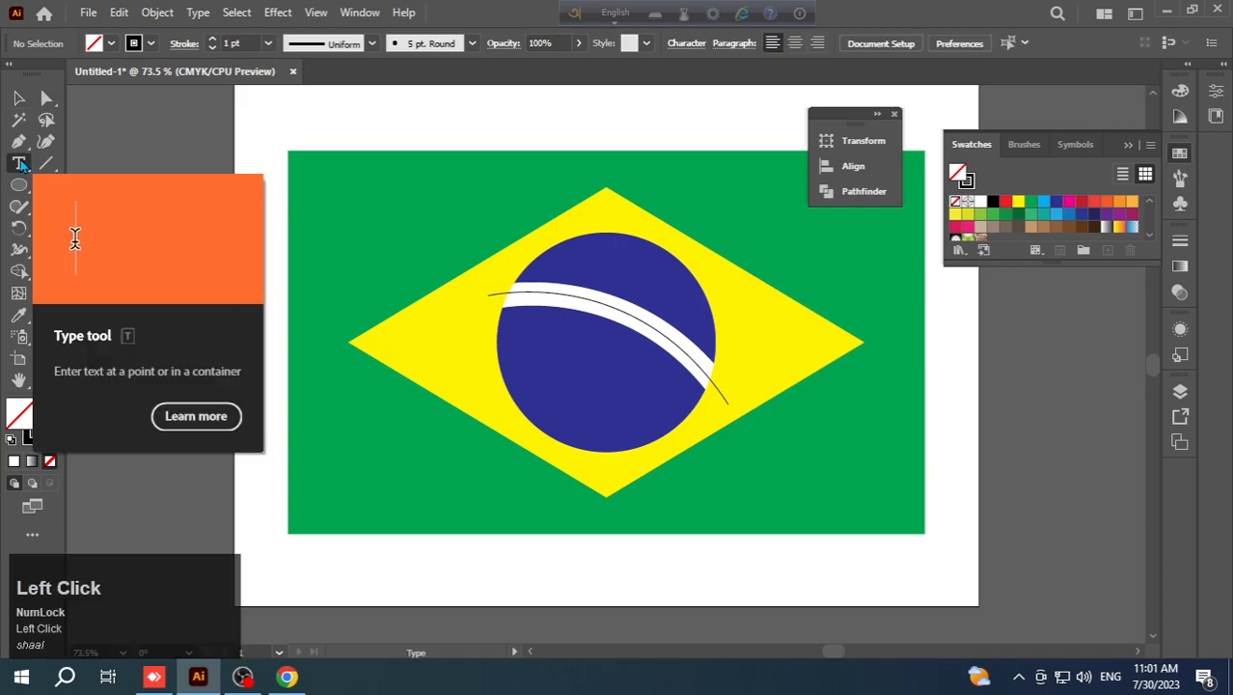
drag(20, 164, 95, 211)
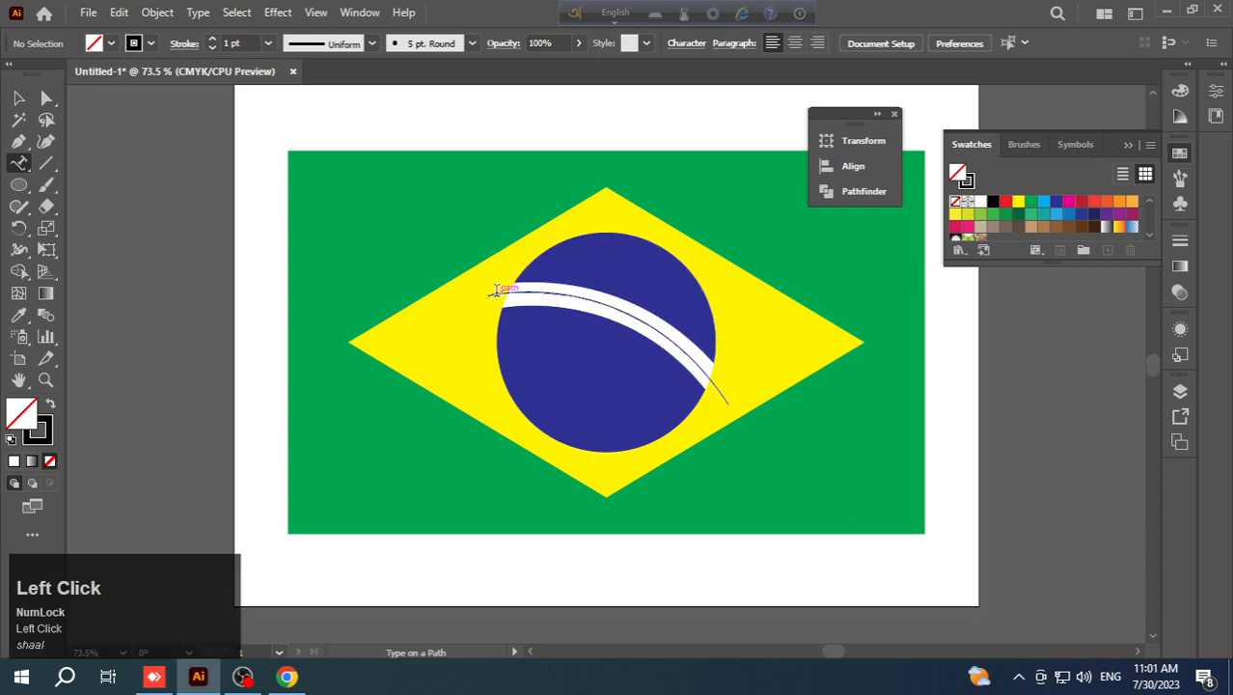
click(497, 297)
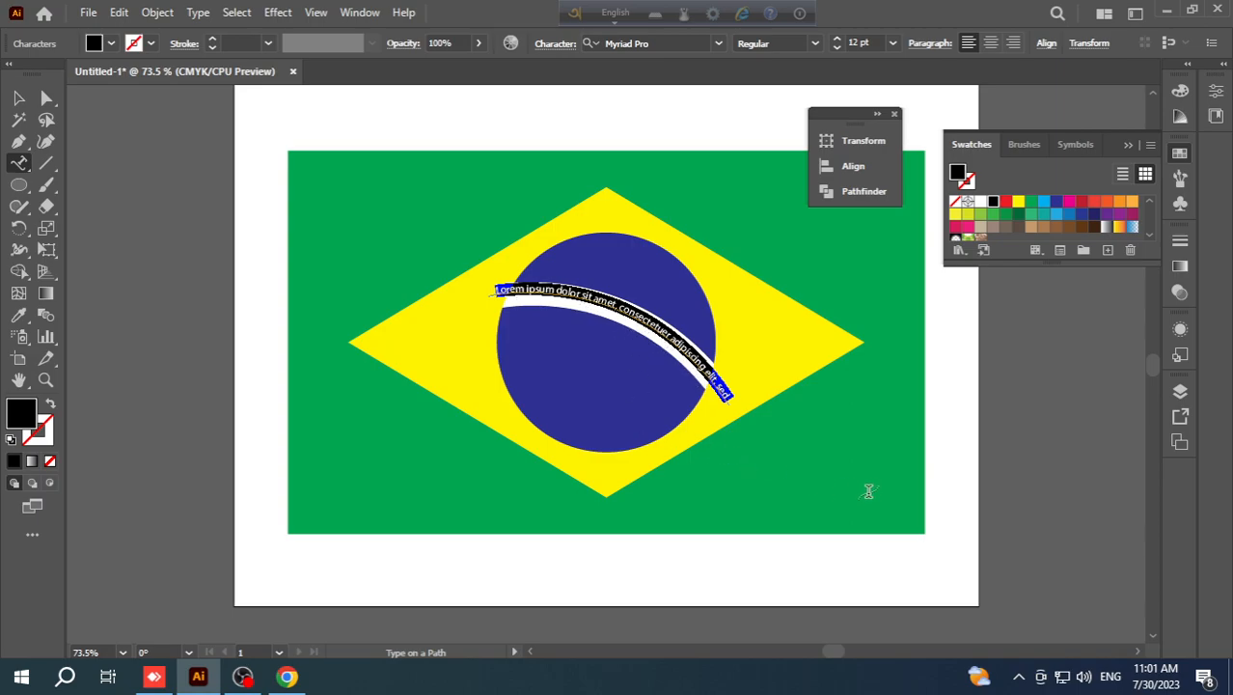
key(shift)
key(Caps_Lock)
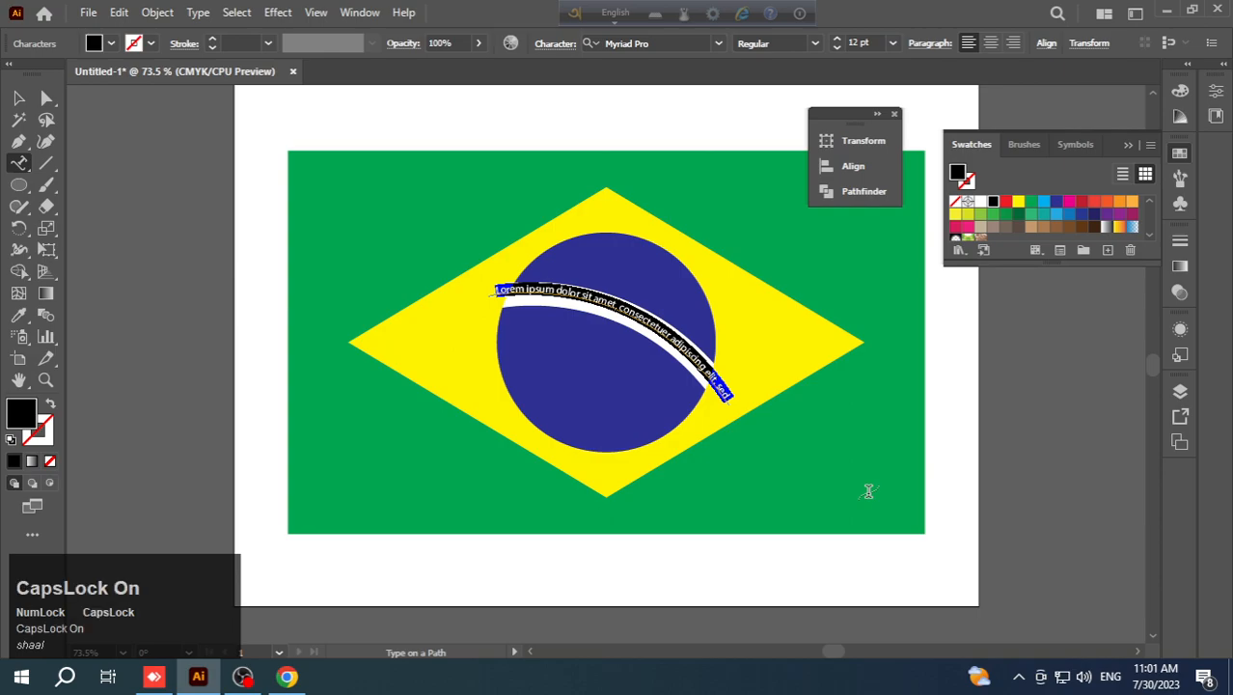
text(ORDEM)
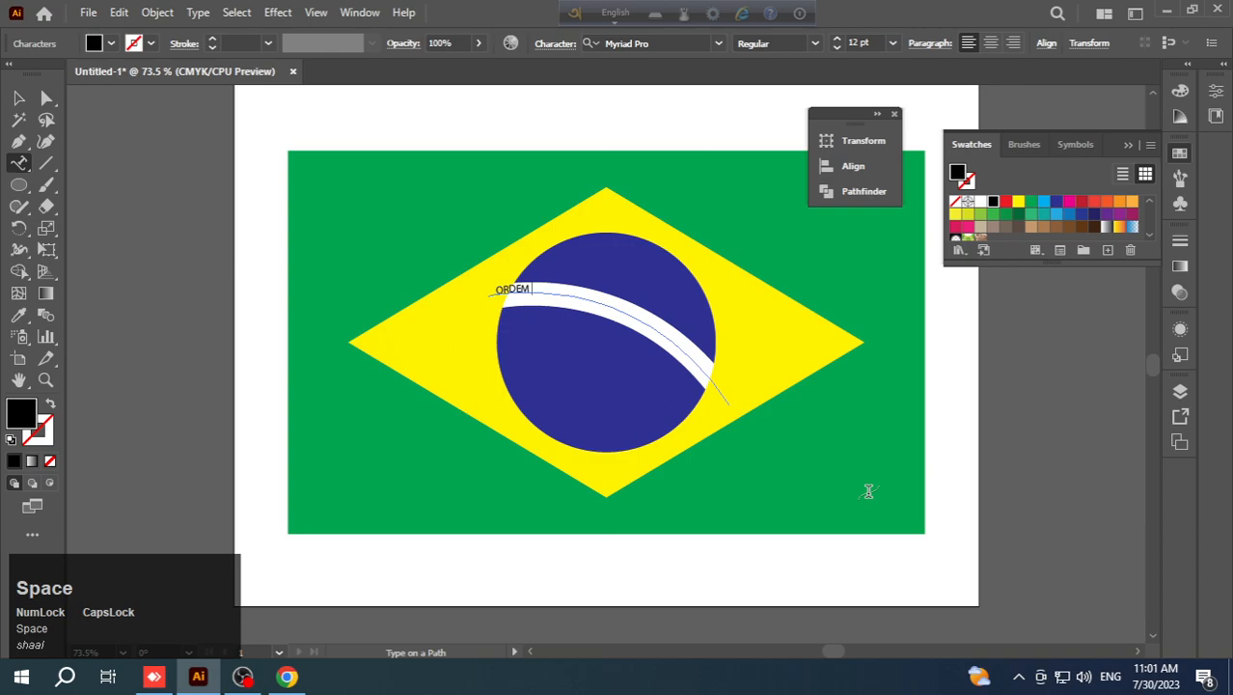
text( e)
text(E )
text(PRO)
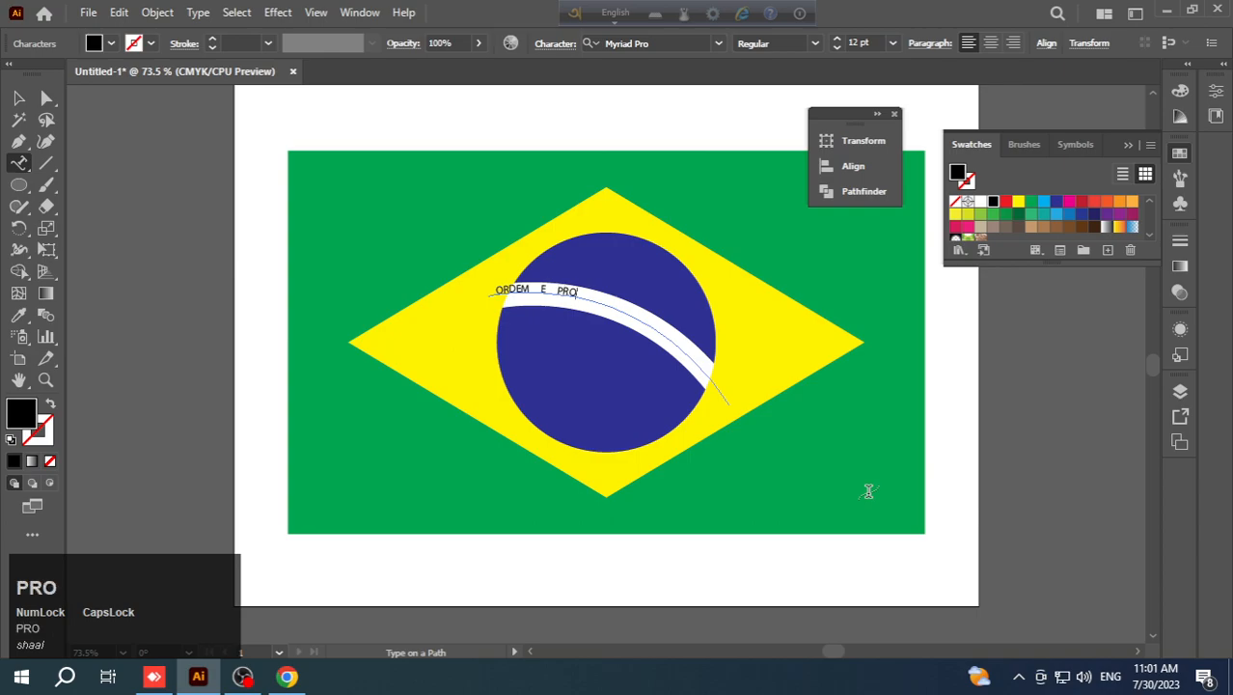
text(GRESSO)
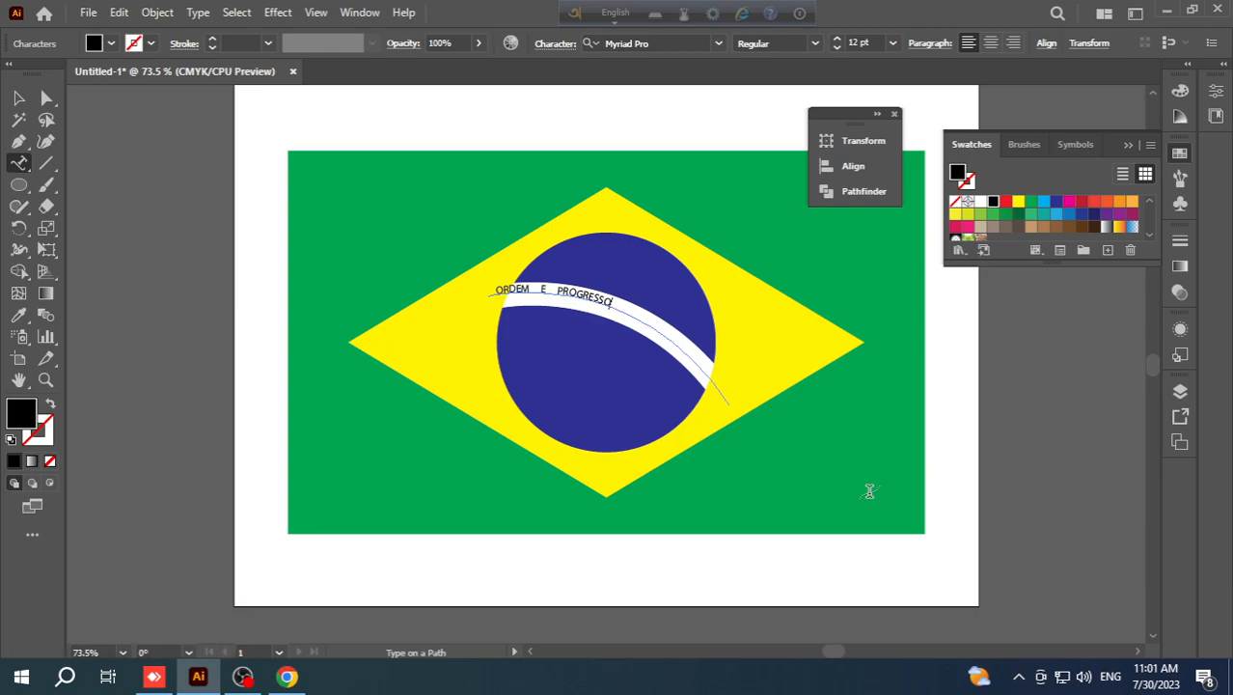
- Set the font size of the whole curved "ORDEM E PROGRESSO" text to 23 pt
triple_click(565, 288)
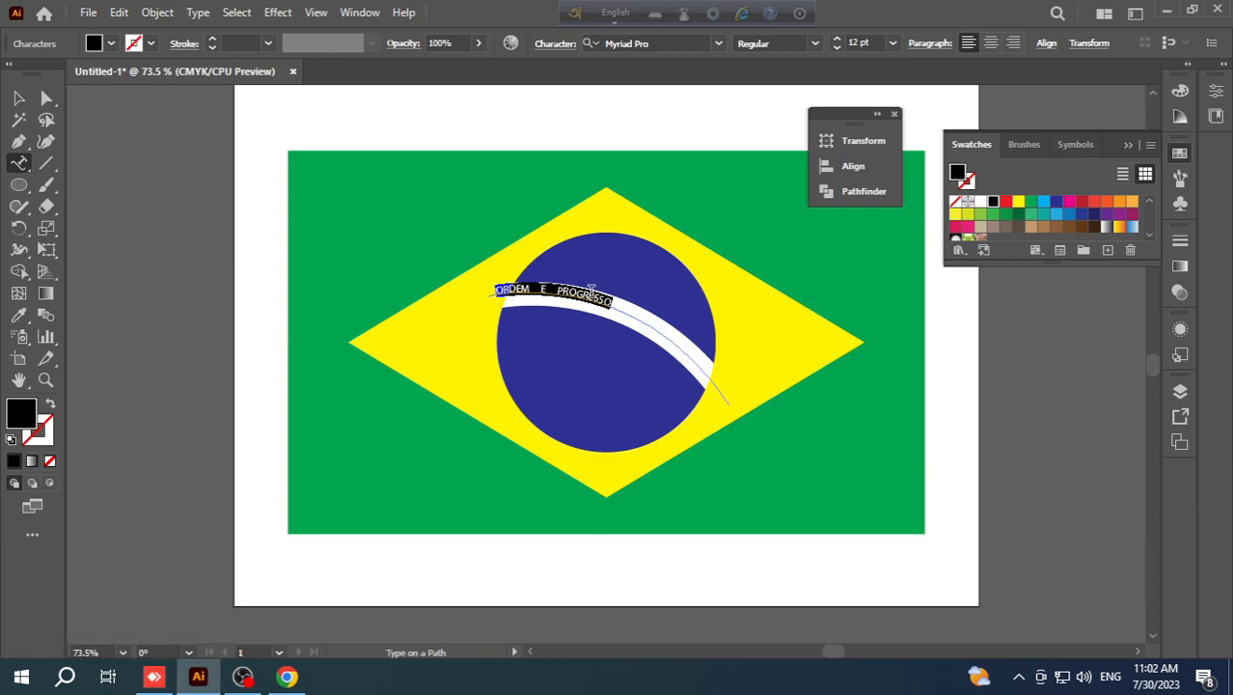
click(928, 44)
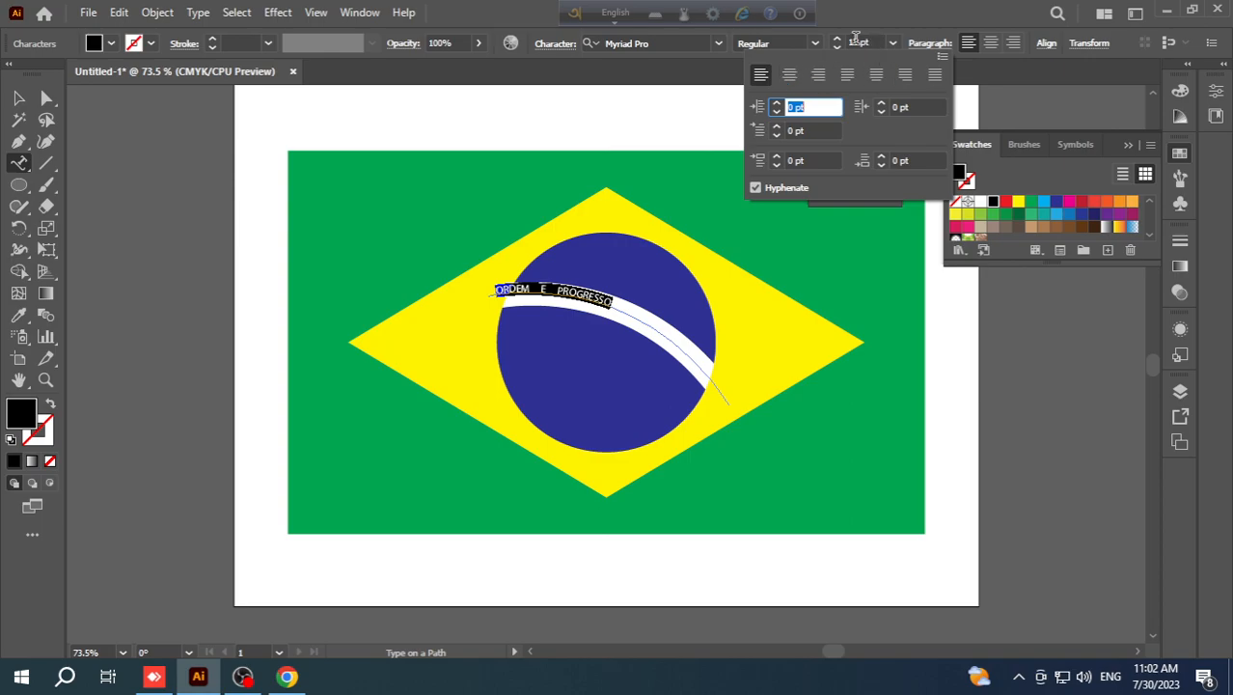
click(838, 42)
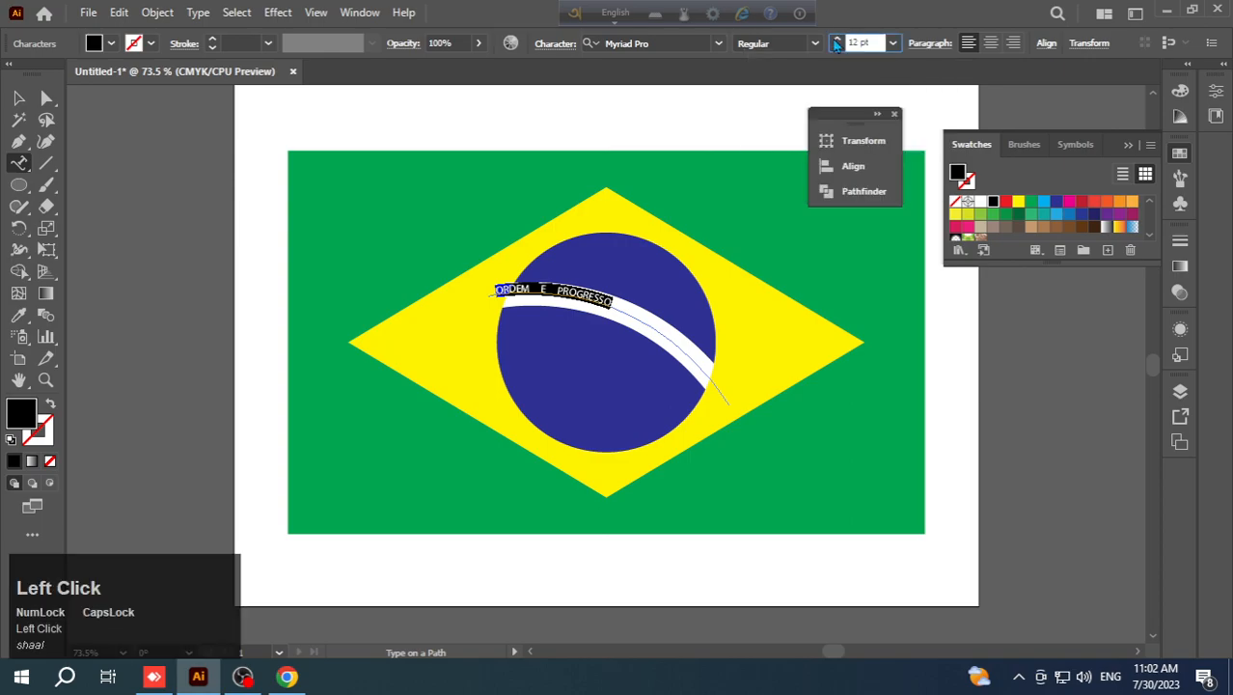
click(838, 41)
click(839, 41)
click(838, 40)
click(838, 41)
click(839, 41)
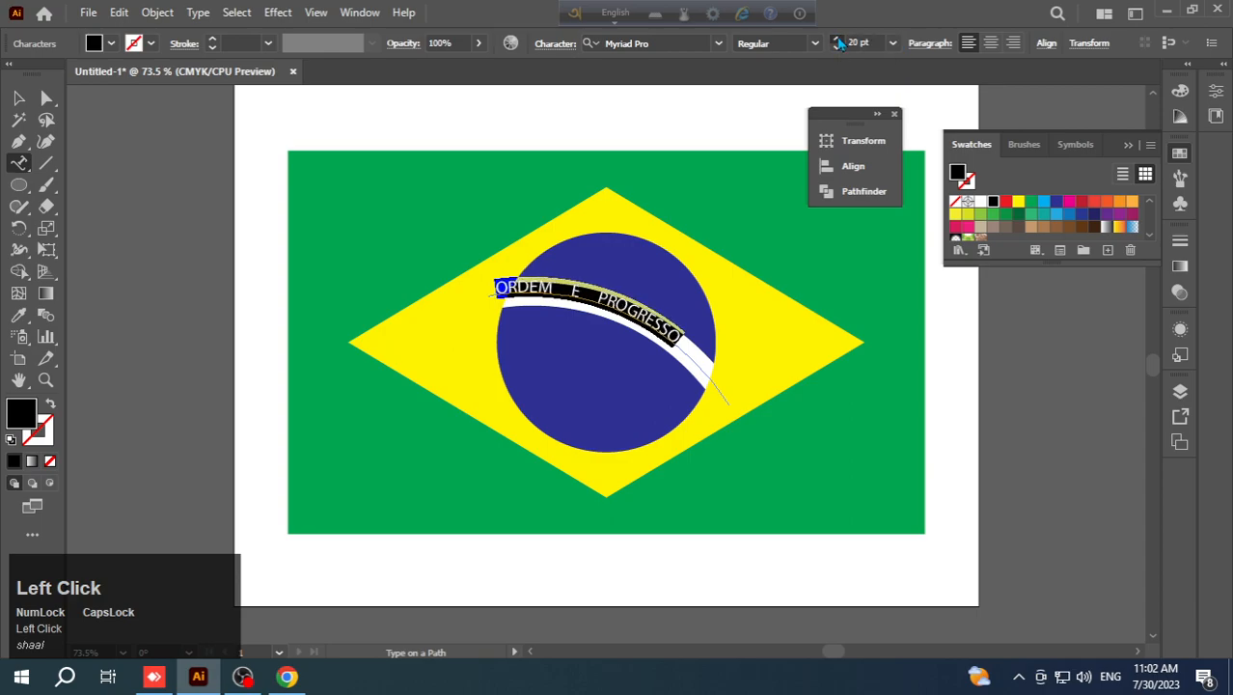
click(838, 41)
click(838, 41)
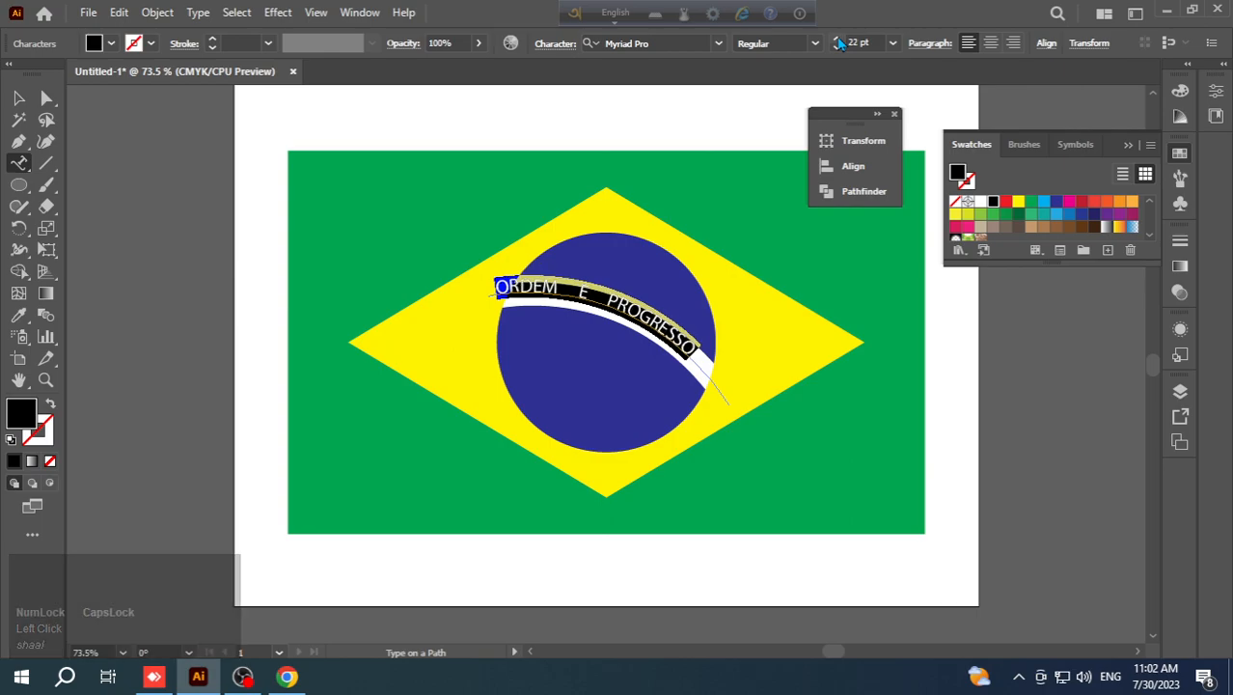
click(838, 40)
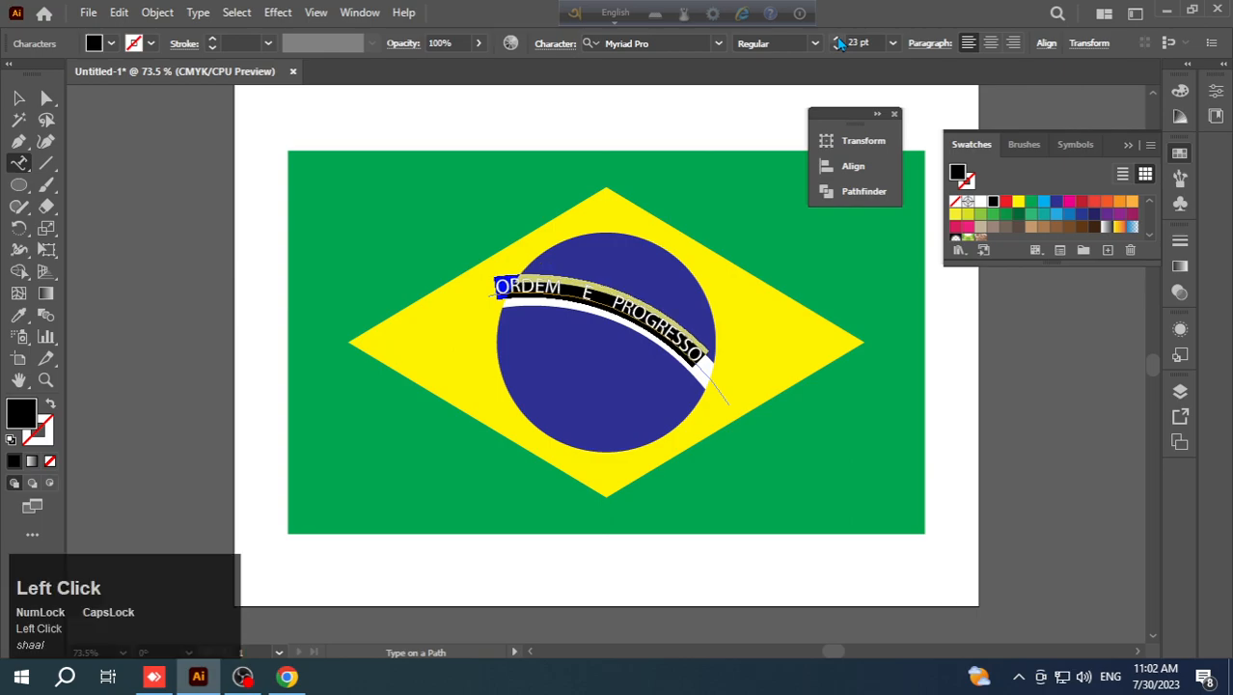
- Nudge the curved text down and to the right so that its letters sit inside the white band
click(18, 98)
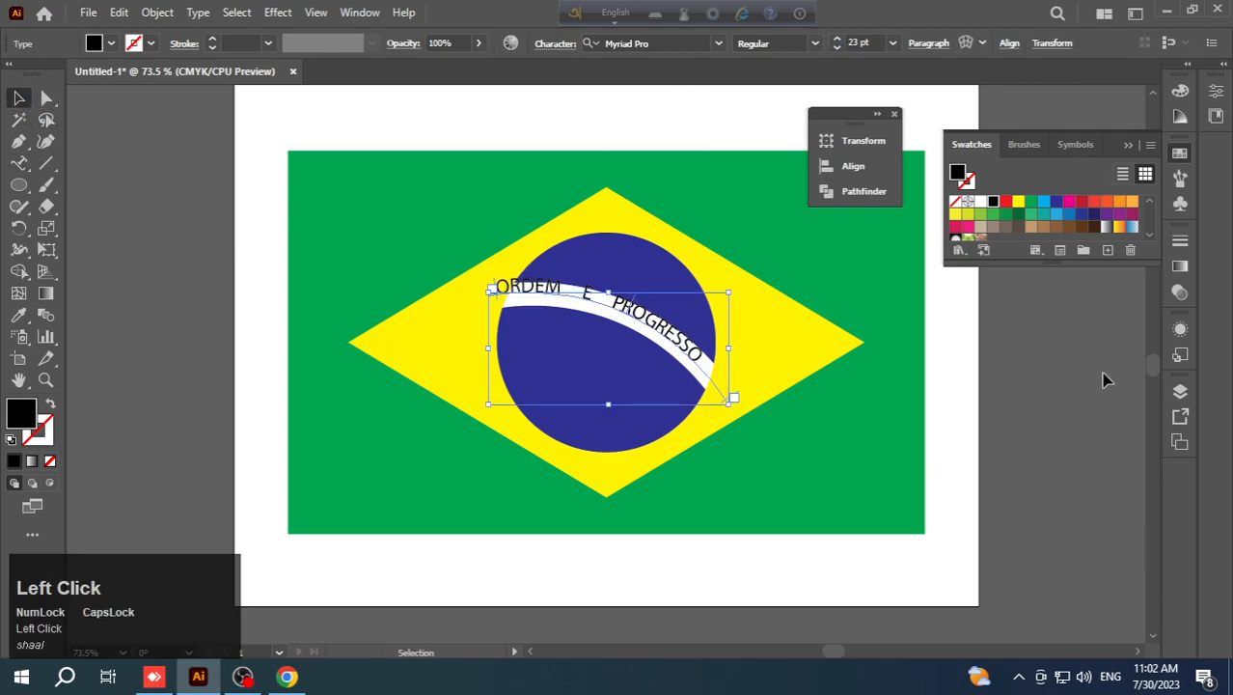
key(Down)
key(Down)
key(Down)
key(Down)
key(Down)
key(Down)
key(Right)
key(Right)
key(Right)
key(Right)
key(Right)
key(Right)
key(Down)
key(Down)
key(Down)
key(Down)
key(Down)
key(Up)
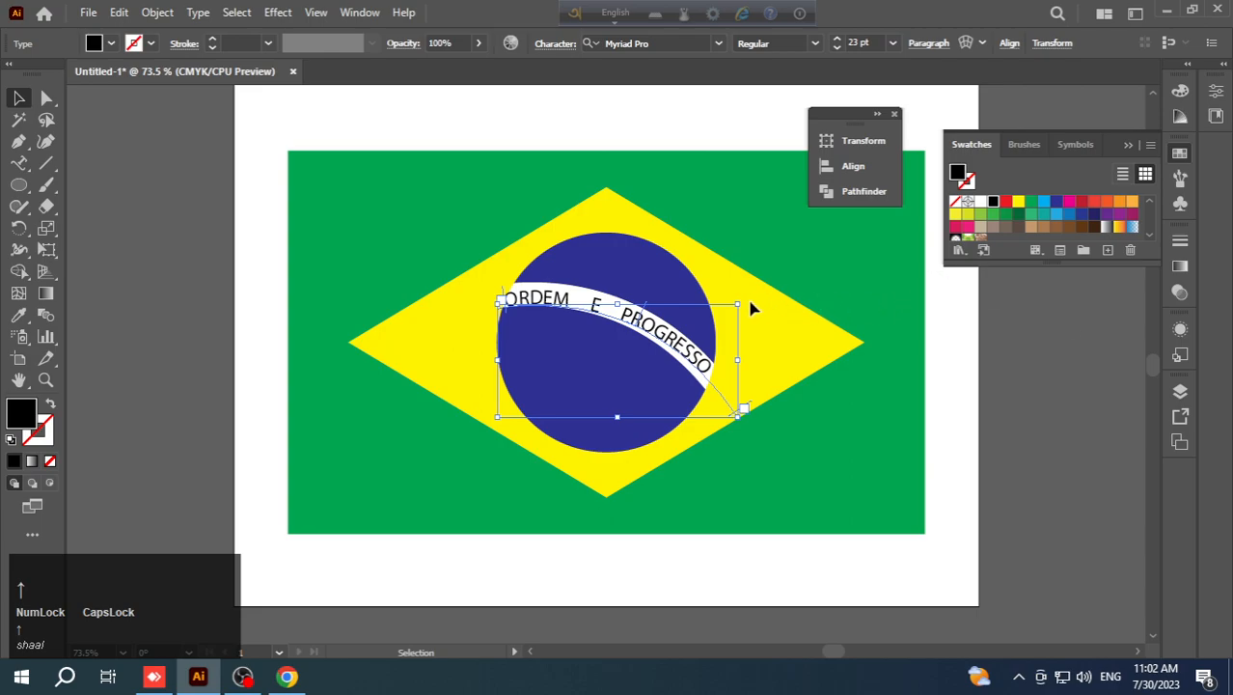
- Rotate the curved text slightly clockwise so that it follows the slope of the white band
drag(752, 308, 759, 313)
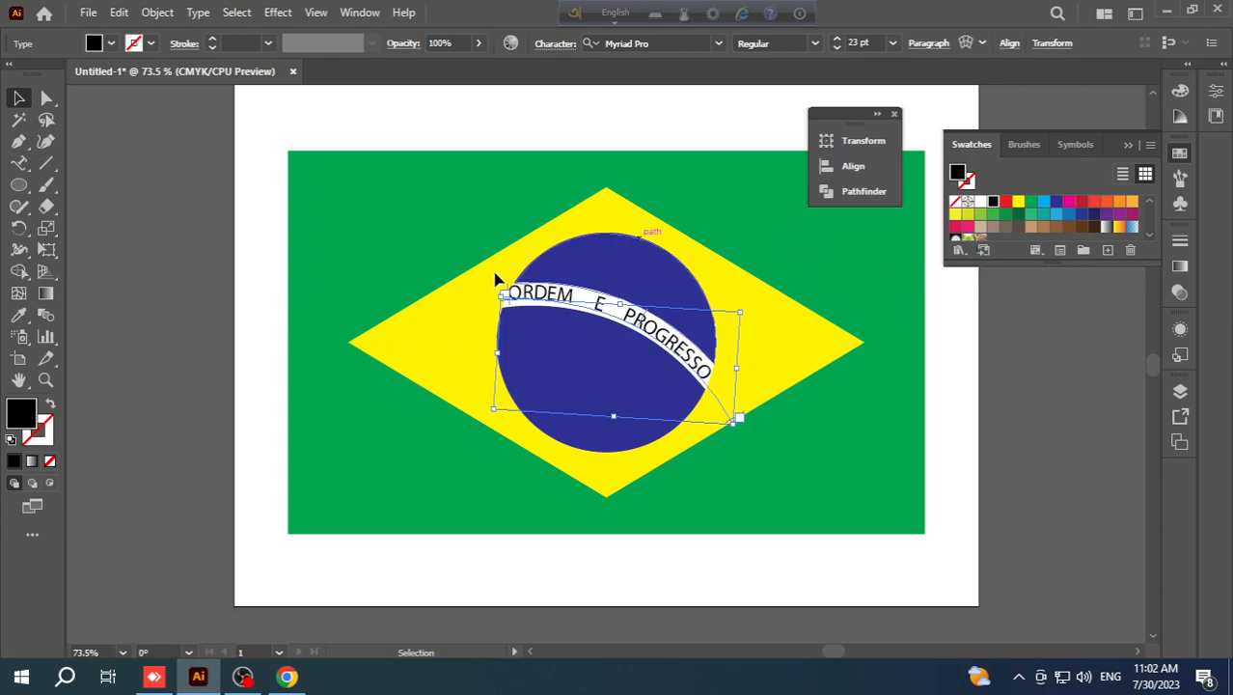
click(815, 480)
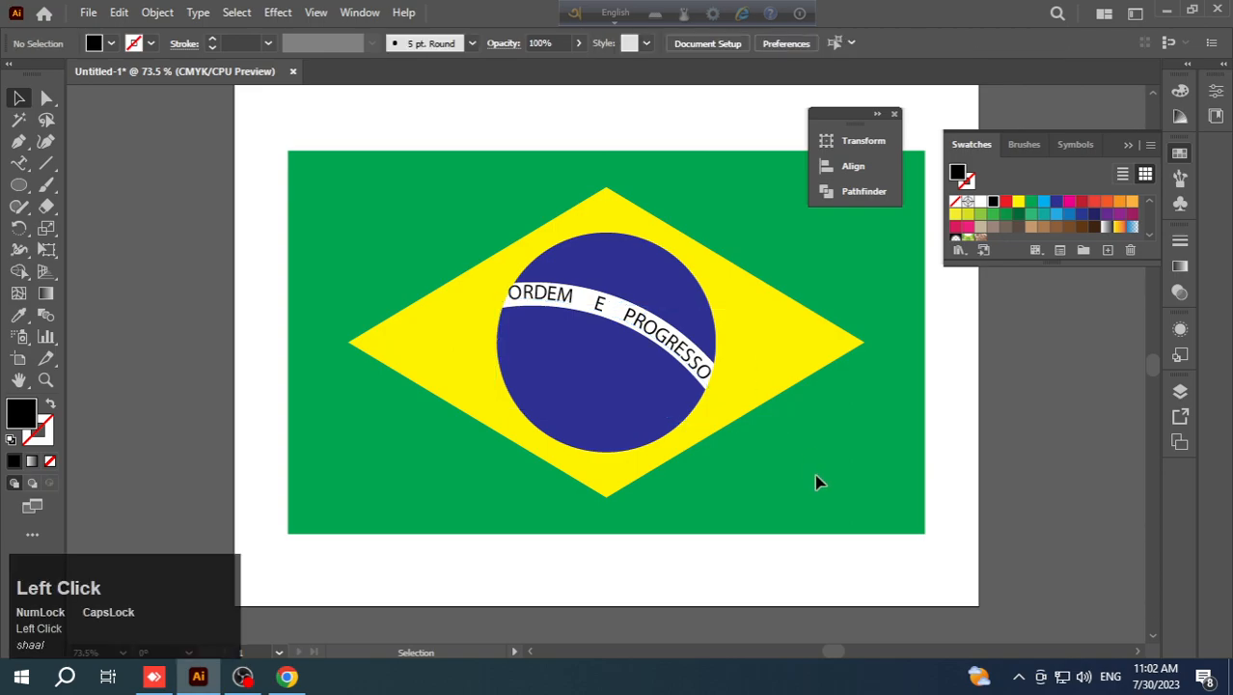
click(702, 339)
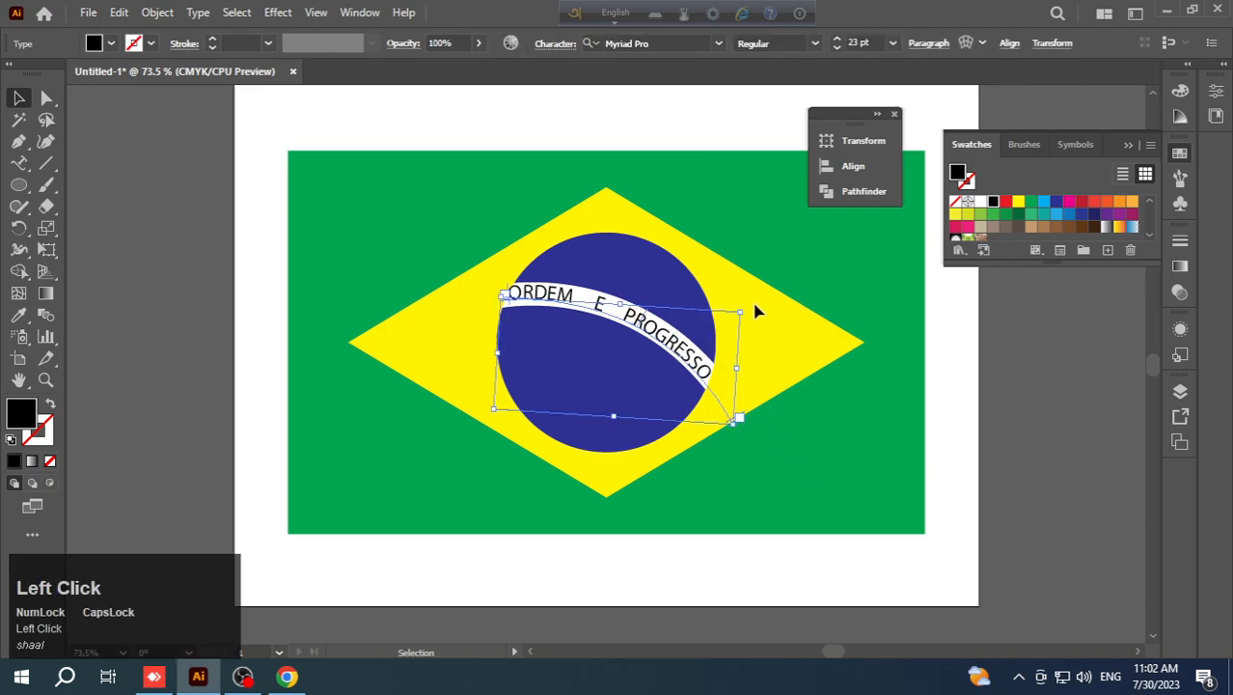
click(863, 473)
- Delete the extra spaces before and after the "E" to tighten the gaps between the words
click(600, 307)
triple_click(599, 307)
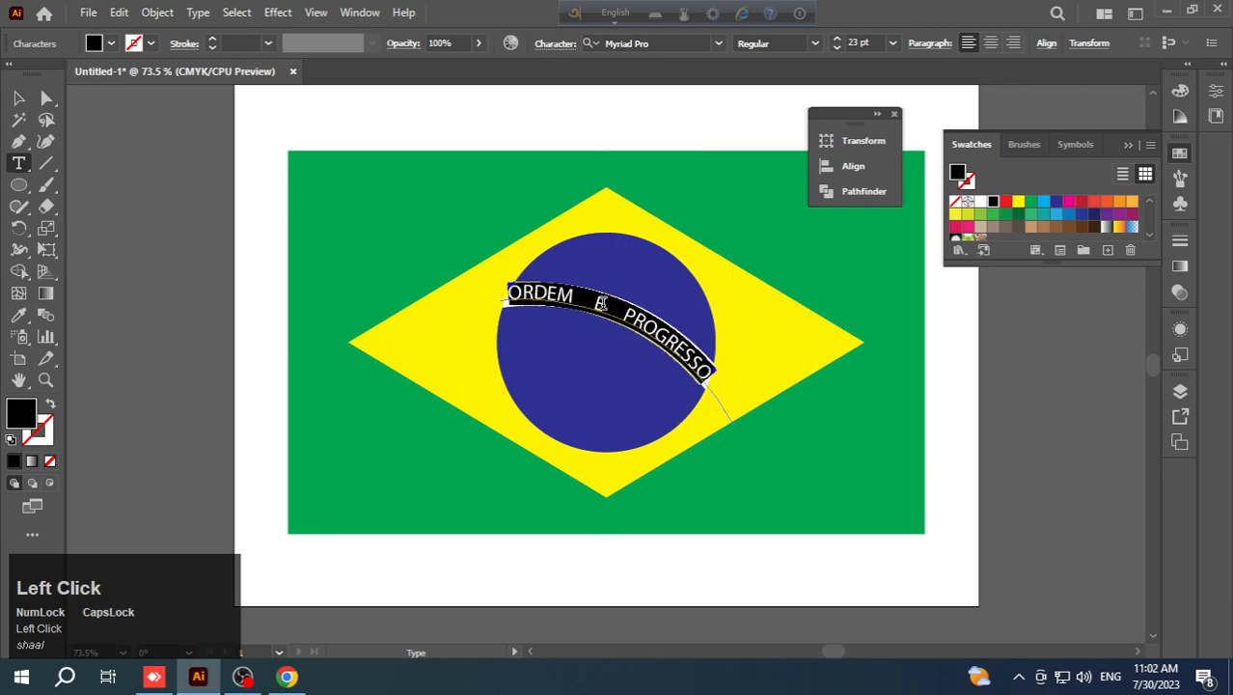
click(618, 318)
key(BackSpace)
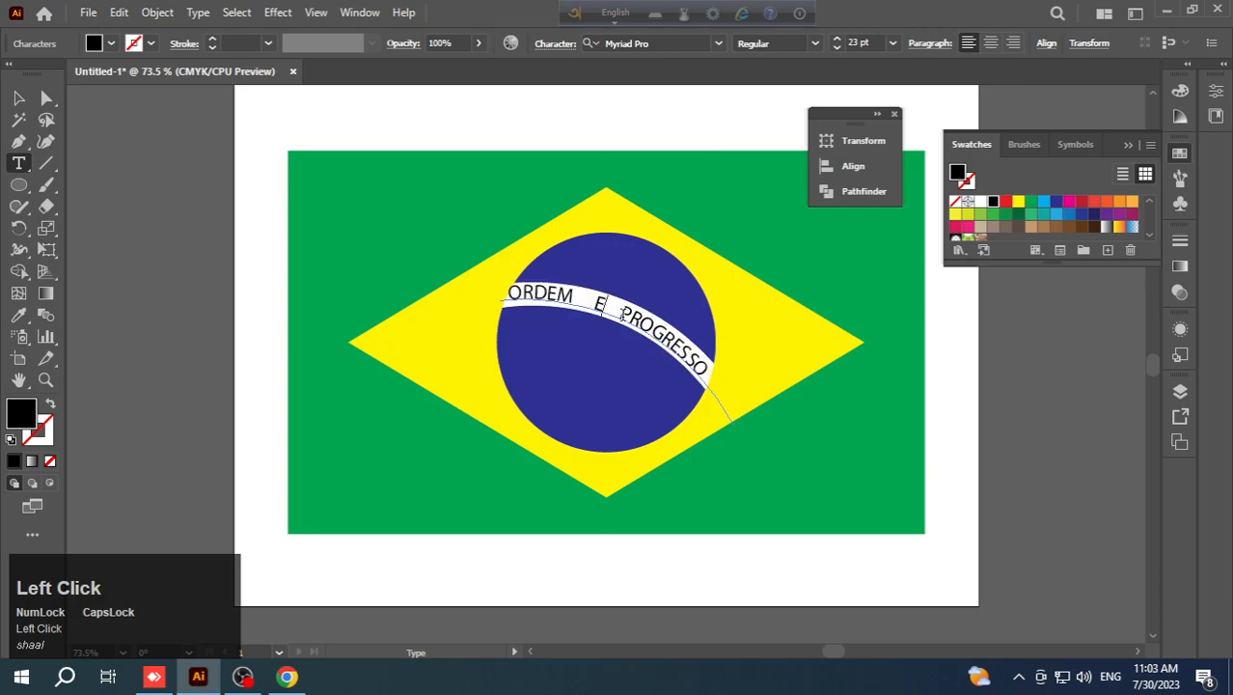
click(597, 306)
key(BackSpace)
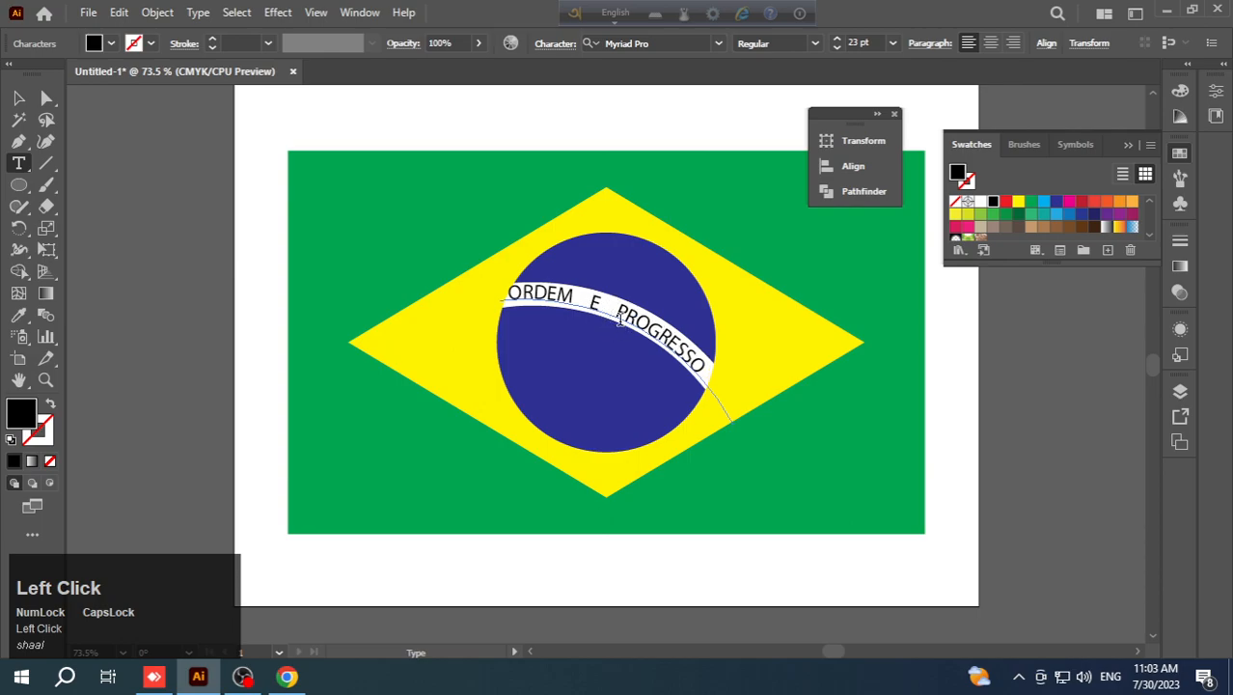
key(BackSpace)
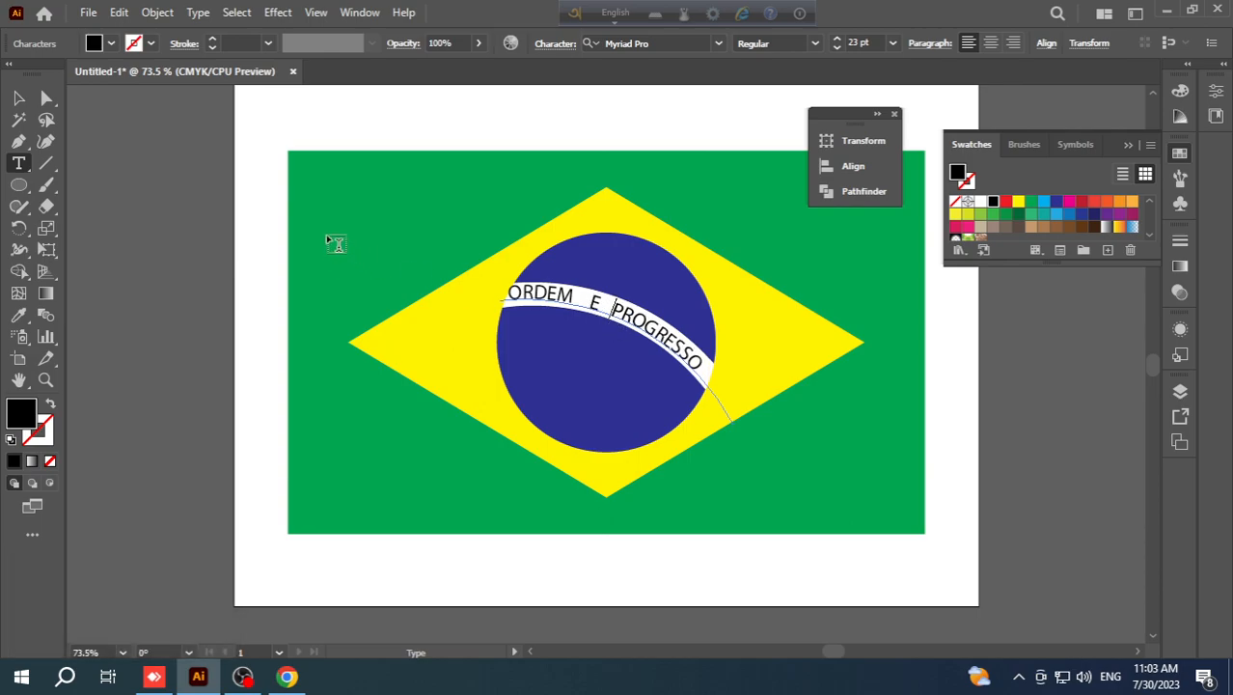
- Nudge the curved text slightly right and down to center it within the white band
click(19, 100)
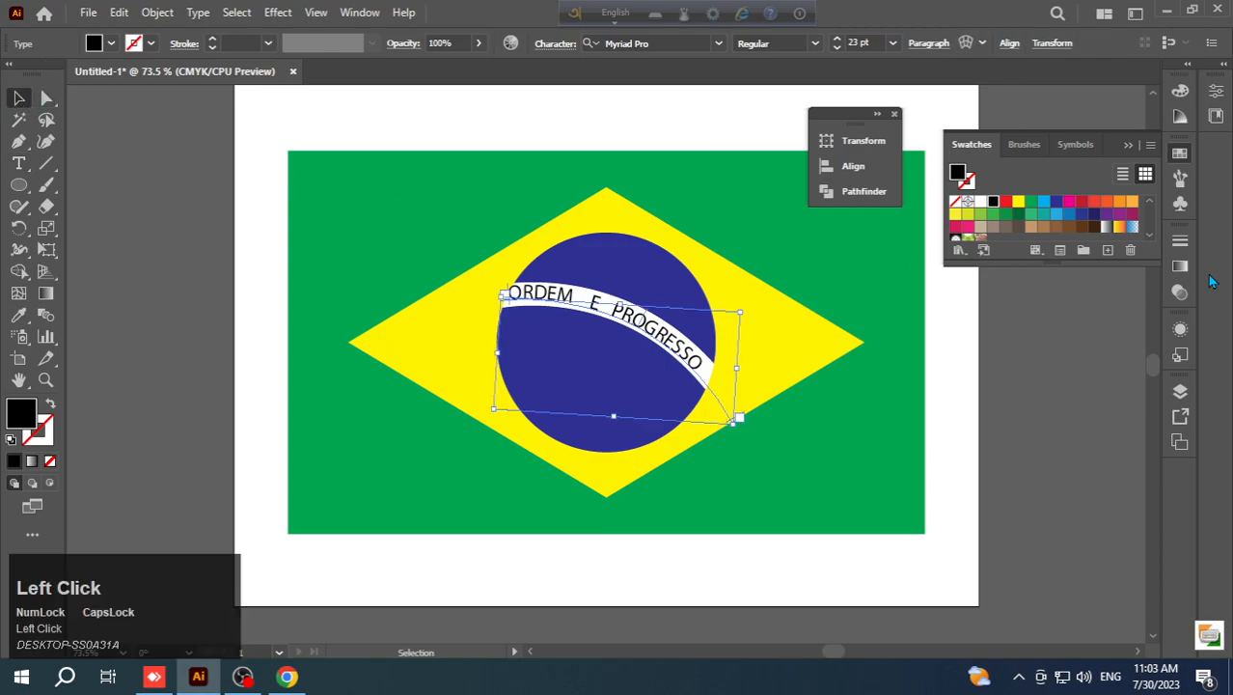
key(Right)
key(Right)
key(Right)
key(Right)
key(Right)
key(Down)
key(Down)
key(Down)
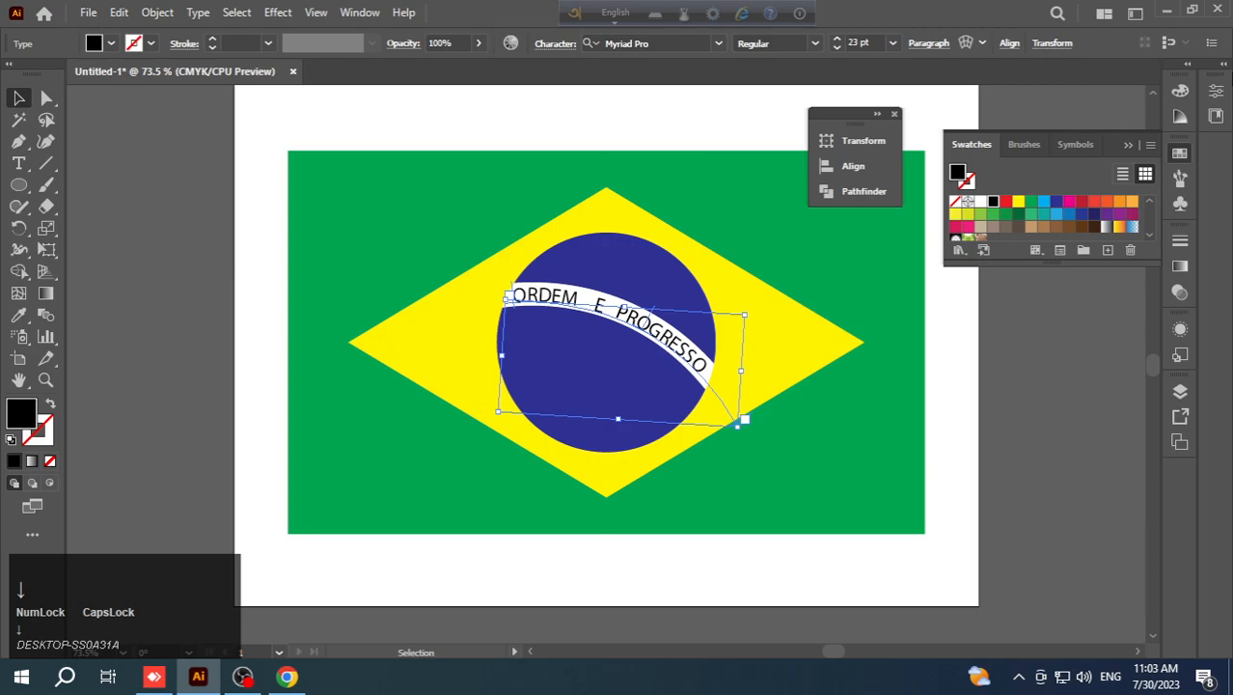
click(855, 420)
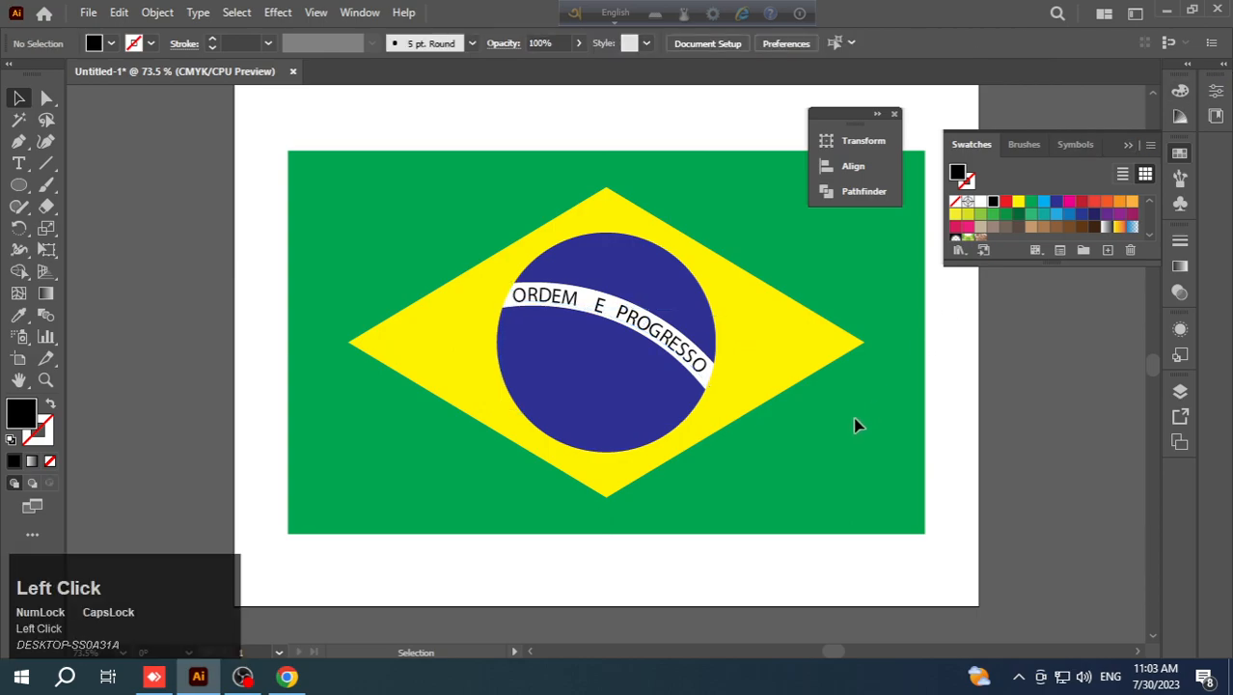
- Fill the "ORDEM E PROGRESSO" text with the same green as the flag's background
click(633, 322)
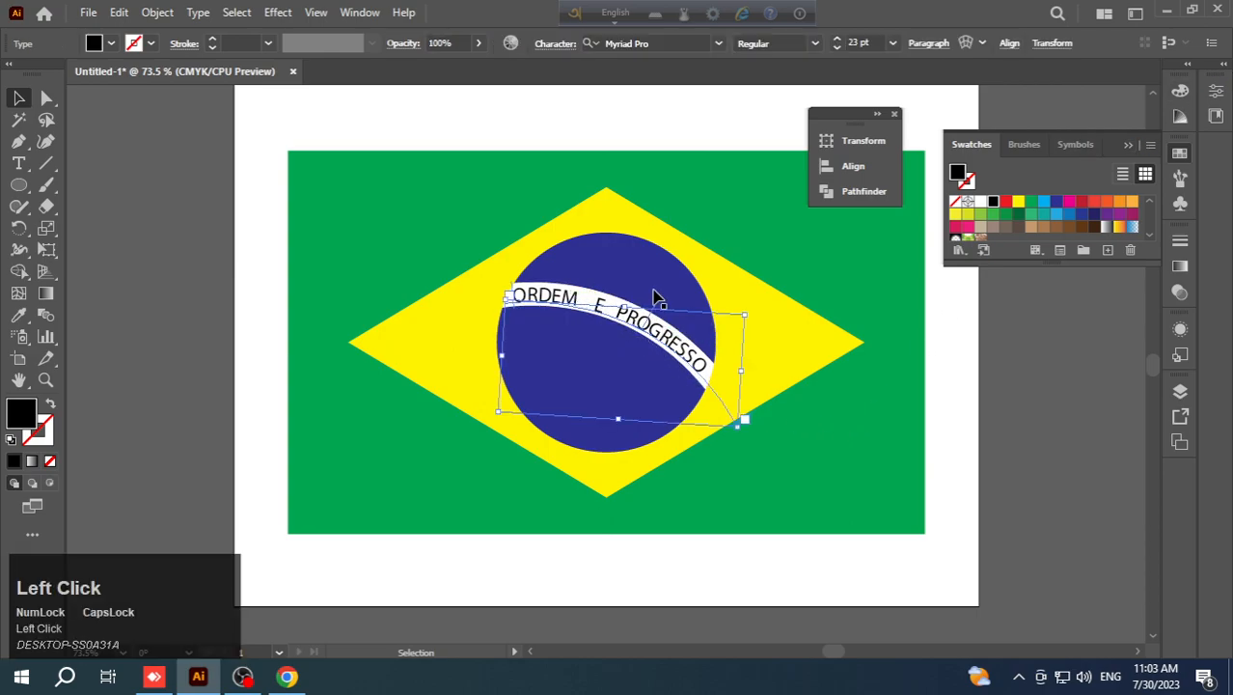
click(1032, 210)
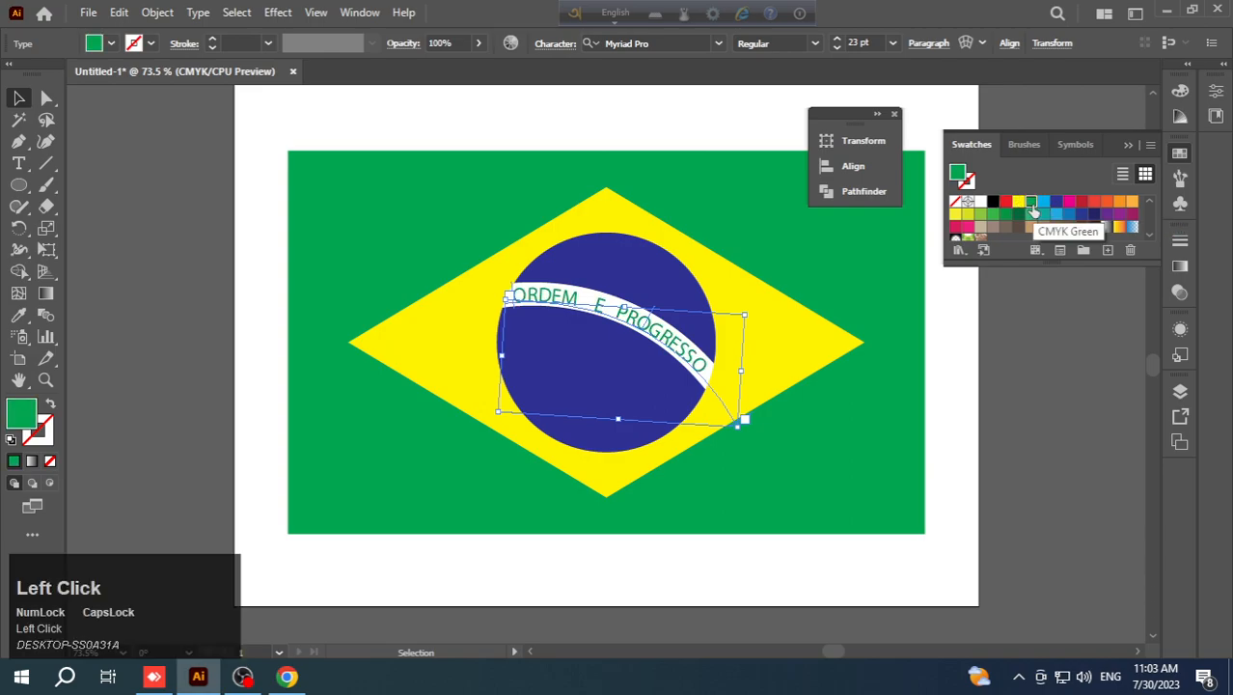
click(862, 435)
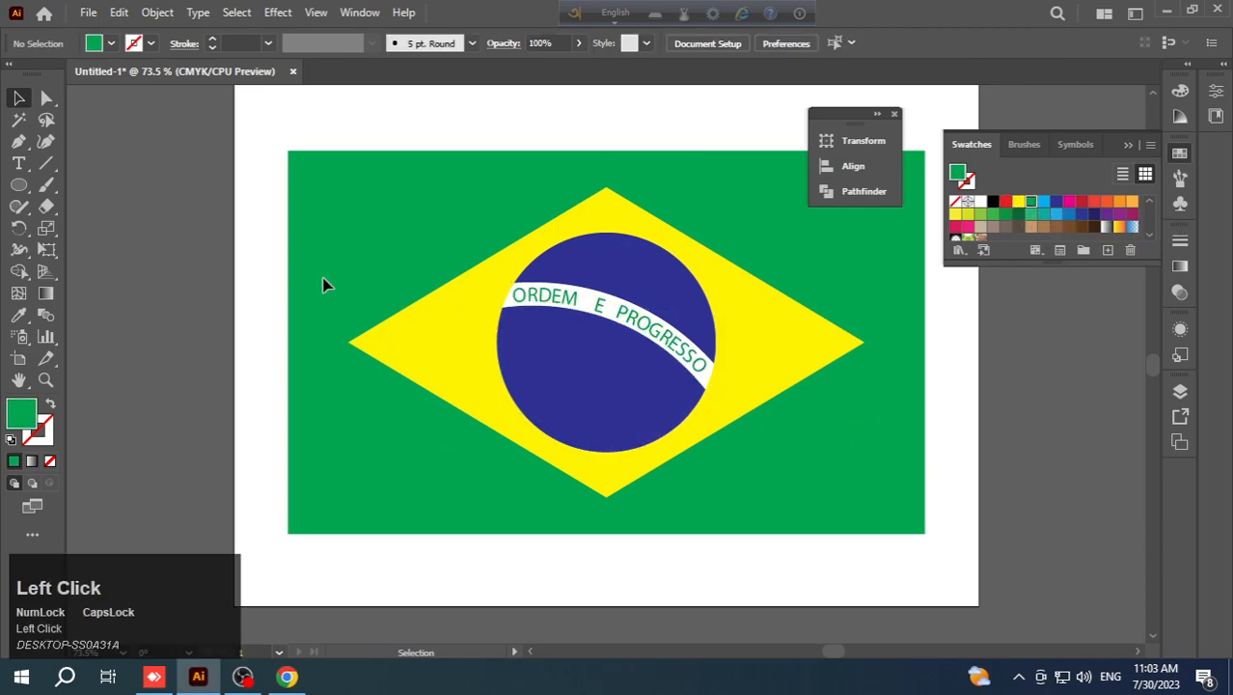
- Draw a small five-pointed star in the blue circle above the band's right half and fill it with white
drag(23, 187, 87, 259)
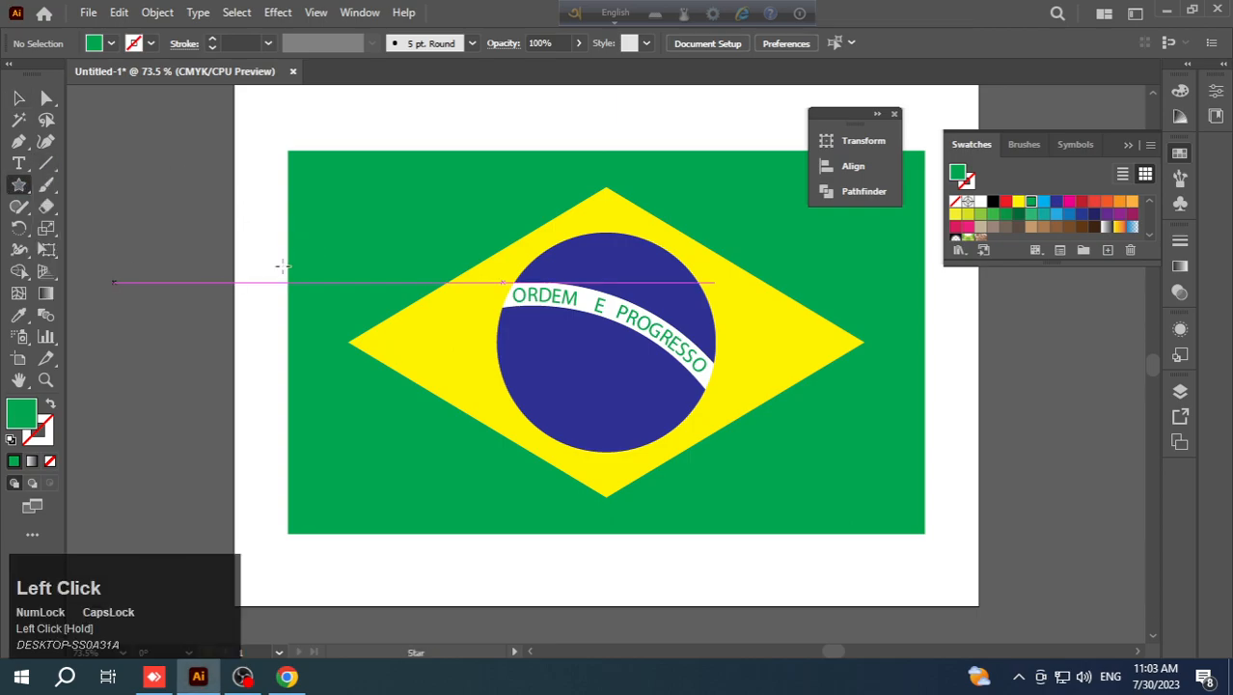
drag(675, 293, 682, 295)
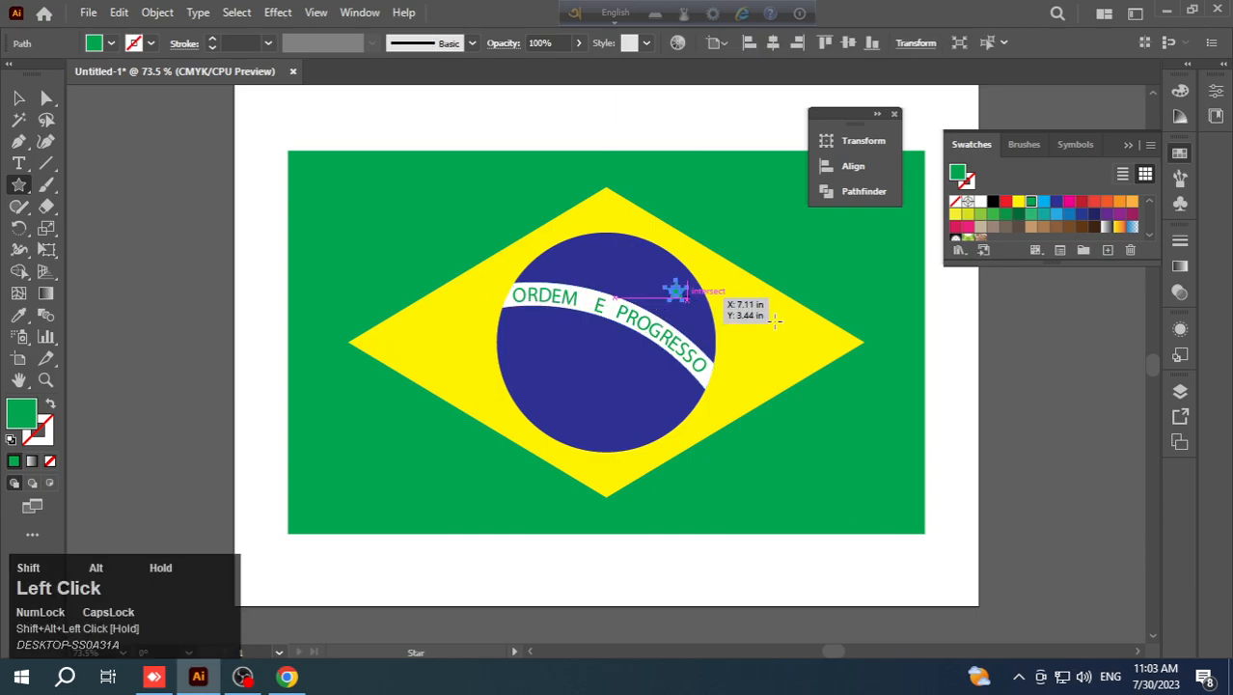
key(ctrl+plus)
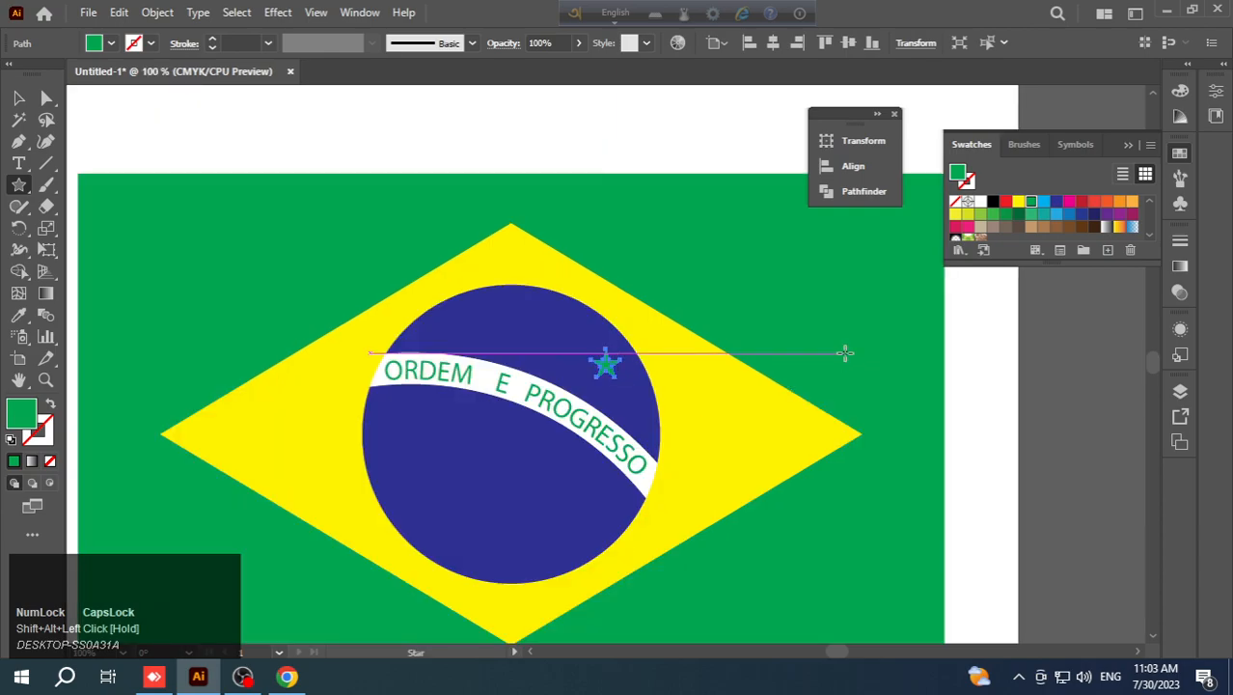
click(19, 97)
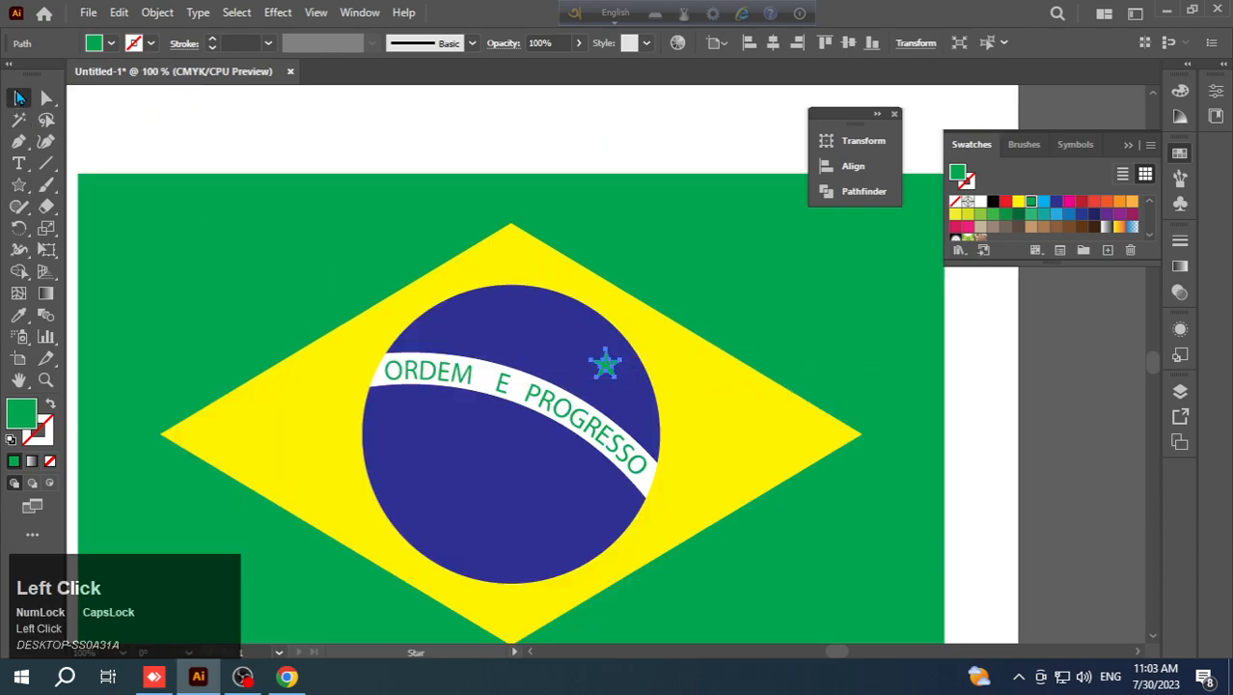
click(977, 205)
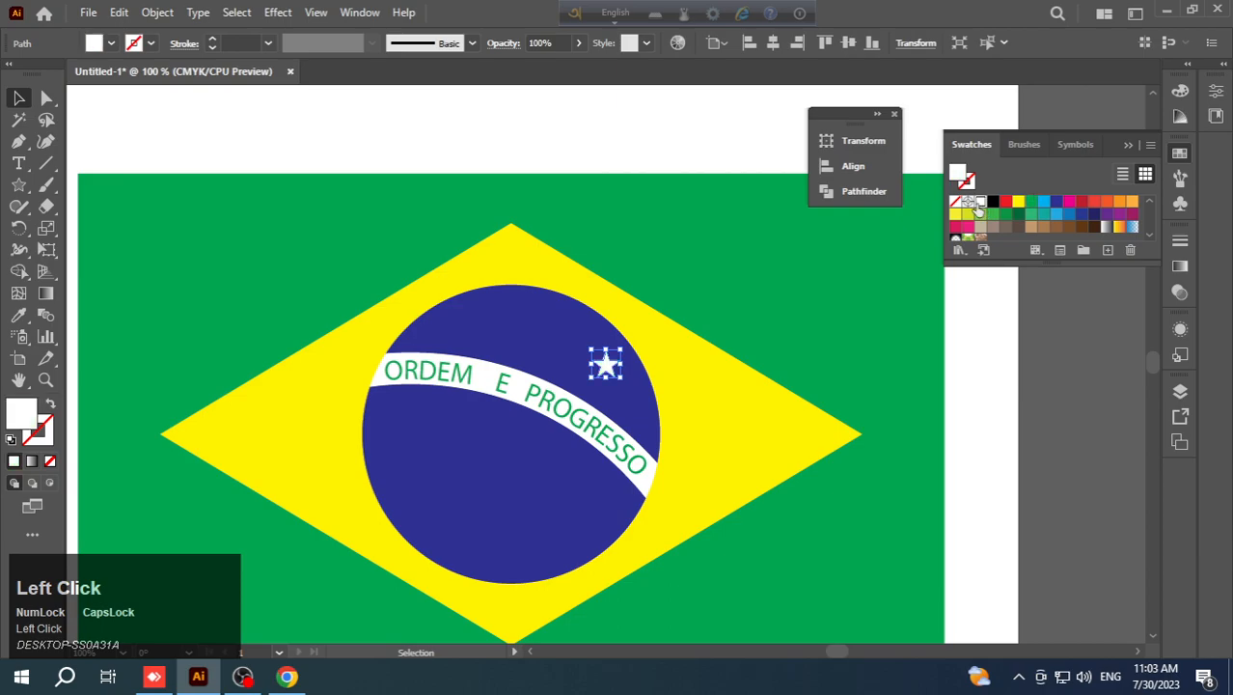
- Move the white star to the blue area just below the middle of the white band
drag(625, 346, 591, 384)
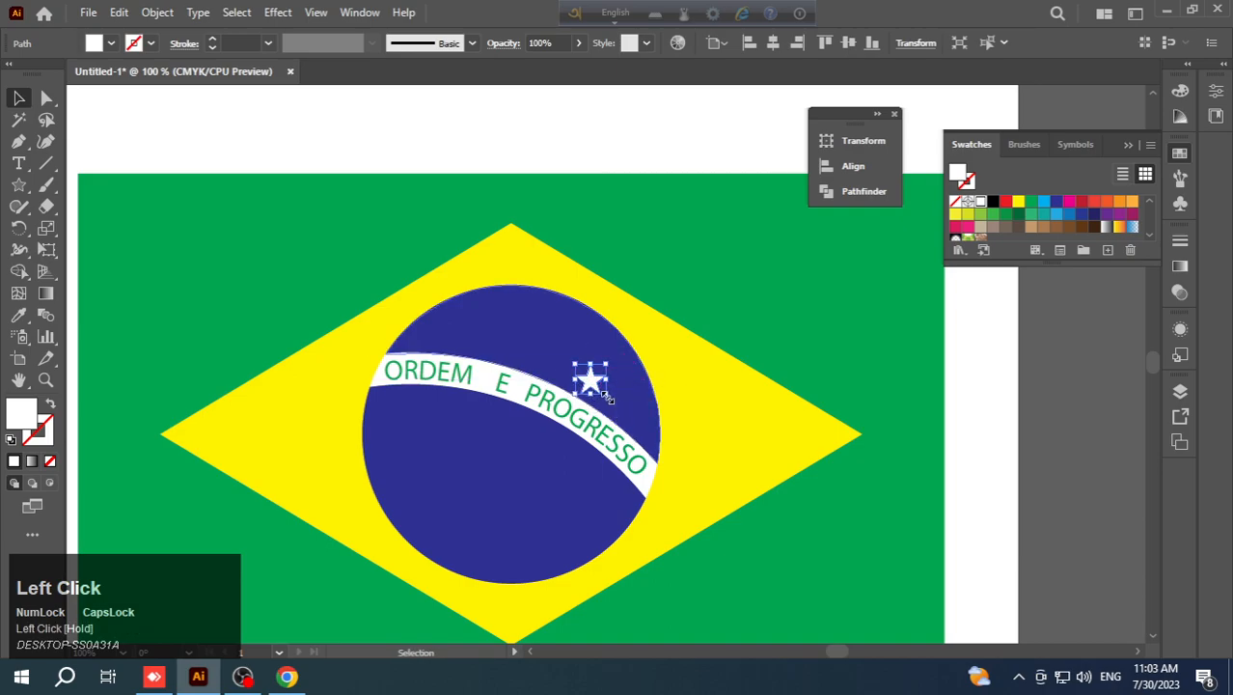
drag(588, 382, 558, 448)
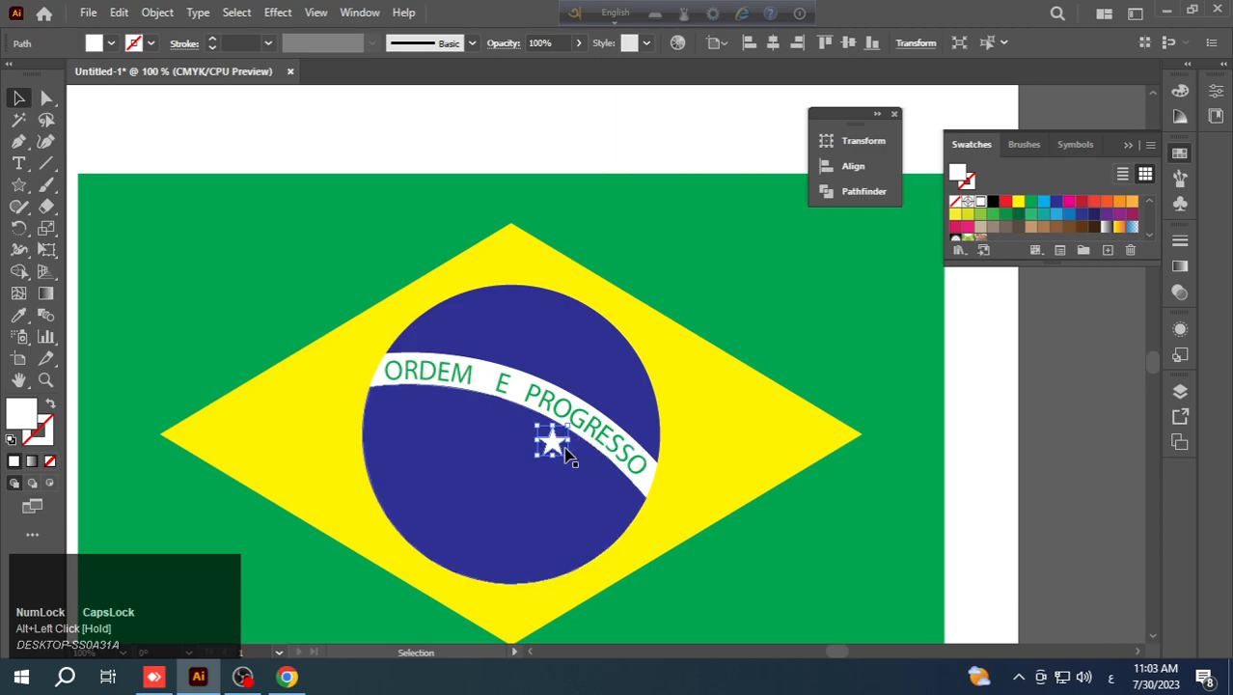
- Undo the white star's last move and place a copy of it in the blue area just below the middle of the band
key(ctrl+z)
drag(590, 381, 547, 444)
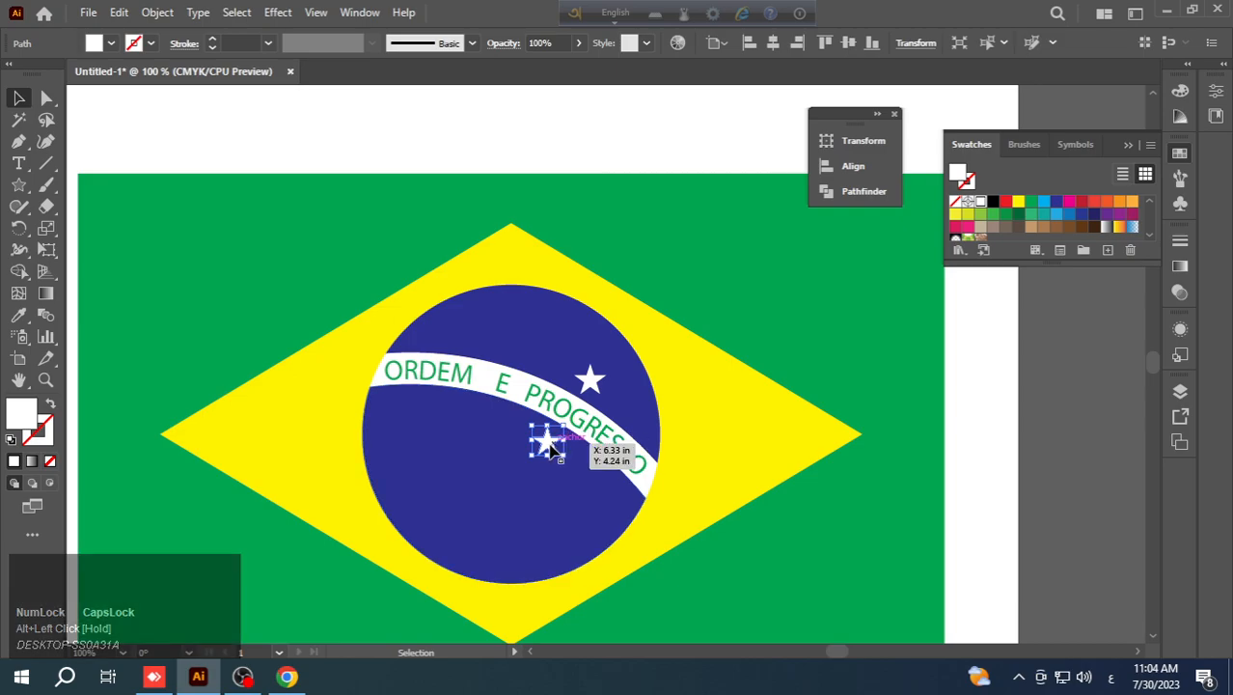
- Copy the lower star to the blue area under the band's left end and scale that copy down proportionally to a smaller star
drag(547, 445, 403, 398)
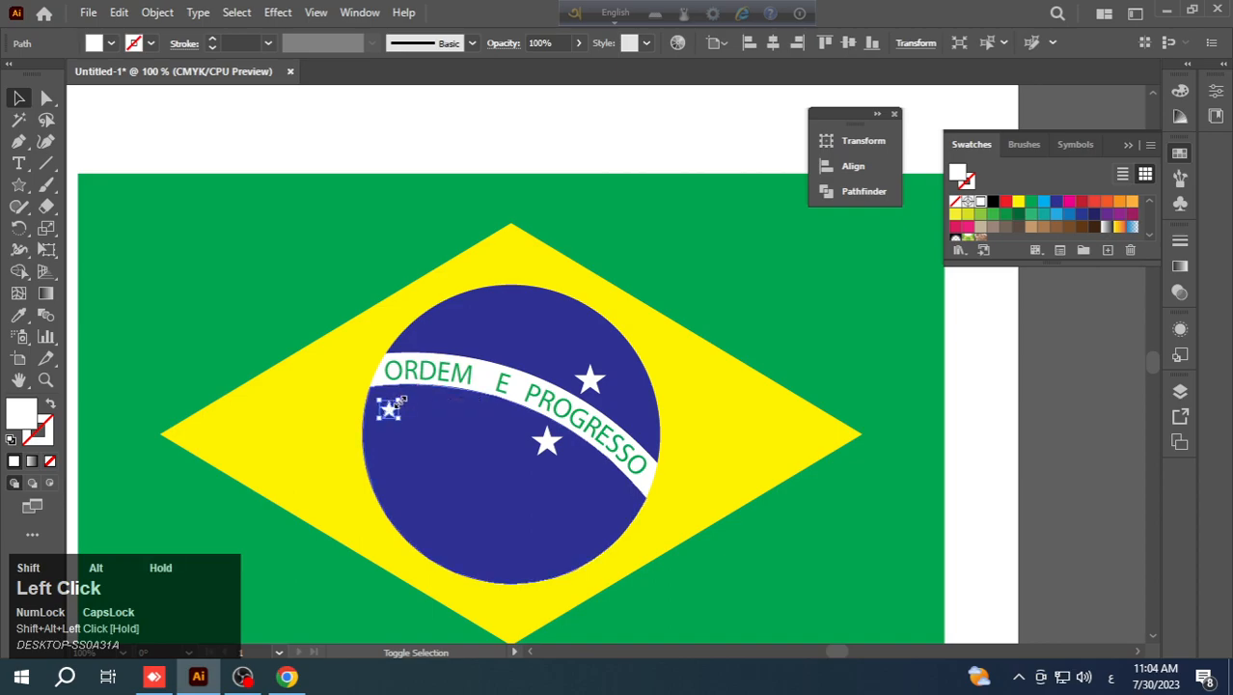
click(748, 284)
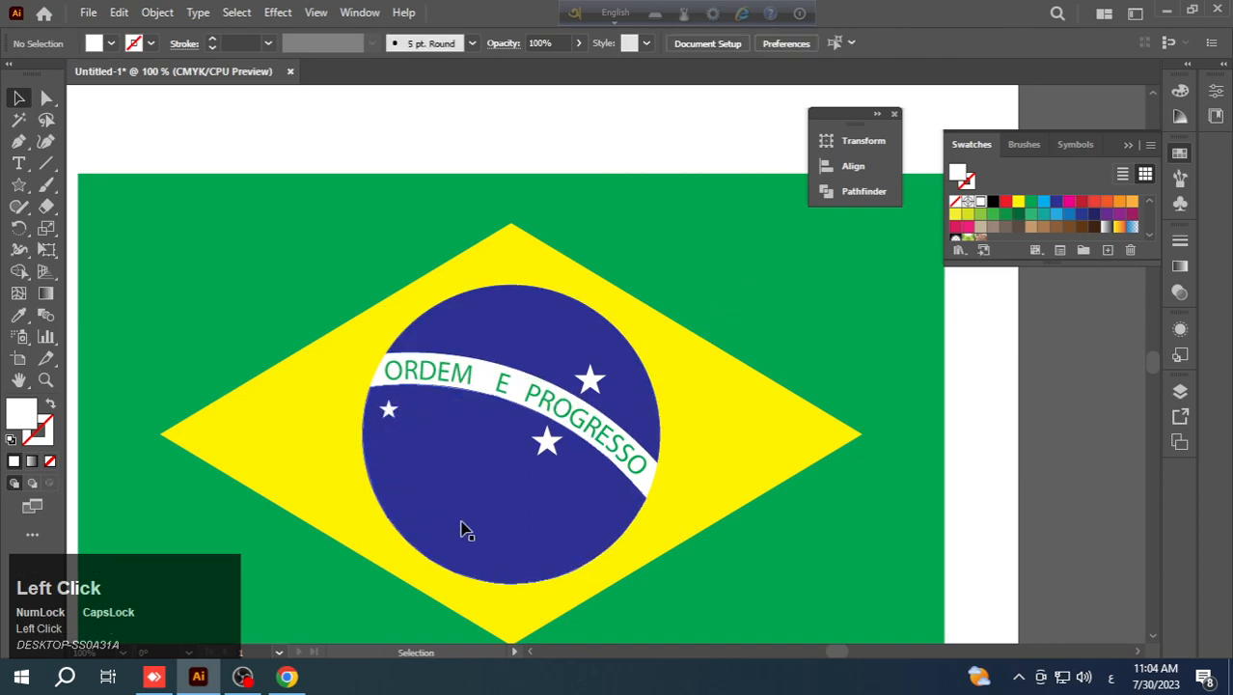
click(996, 360)
- Close the floating Transform, Align, Pathfinder and Swatches panels and examine the whole flag centered in view at 66.67 % zoom
key(ctrl+minus)
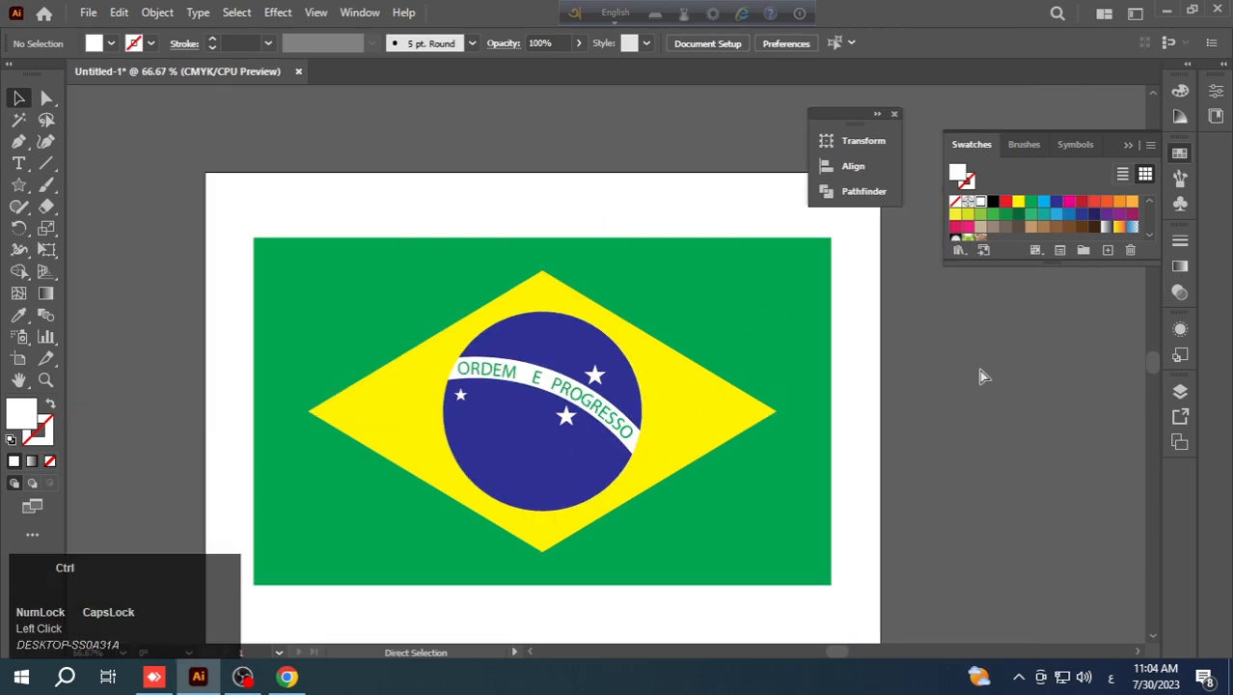
scroll(679, 370, down, 2)
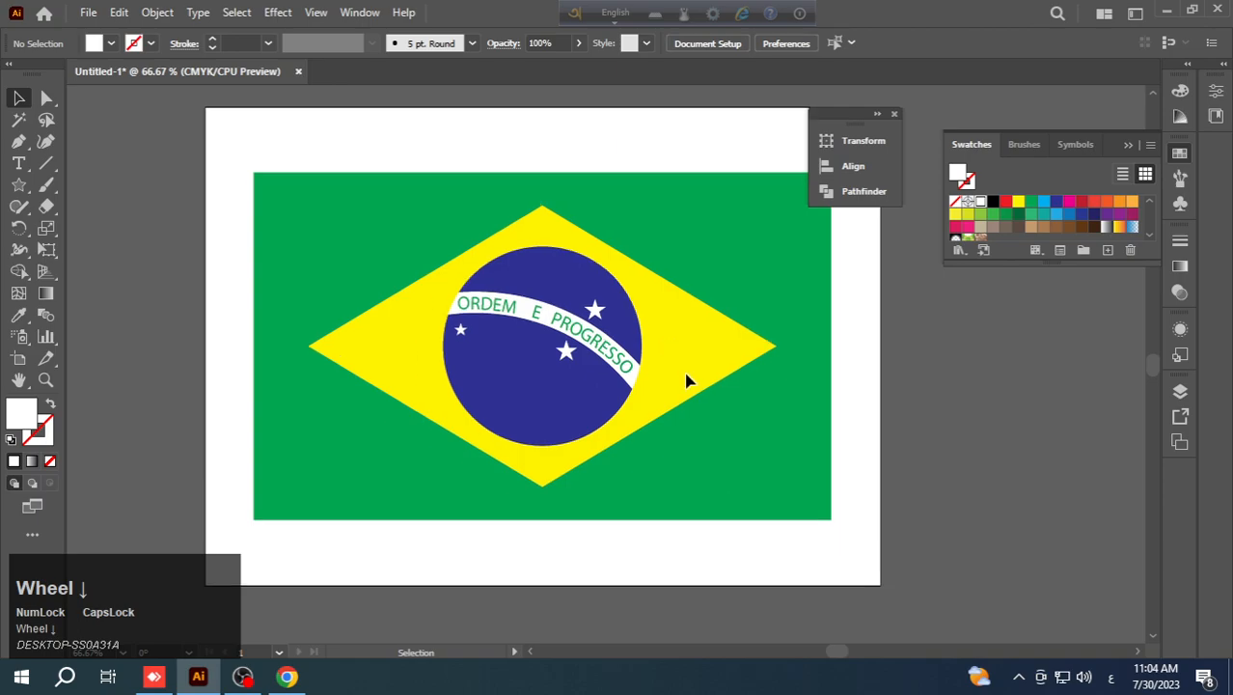
click(895, 116)
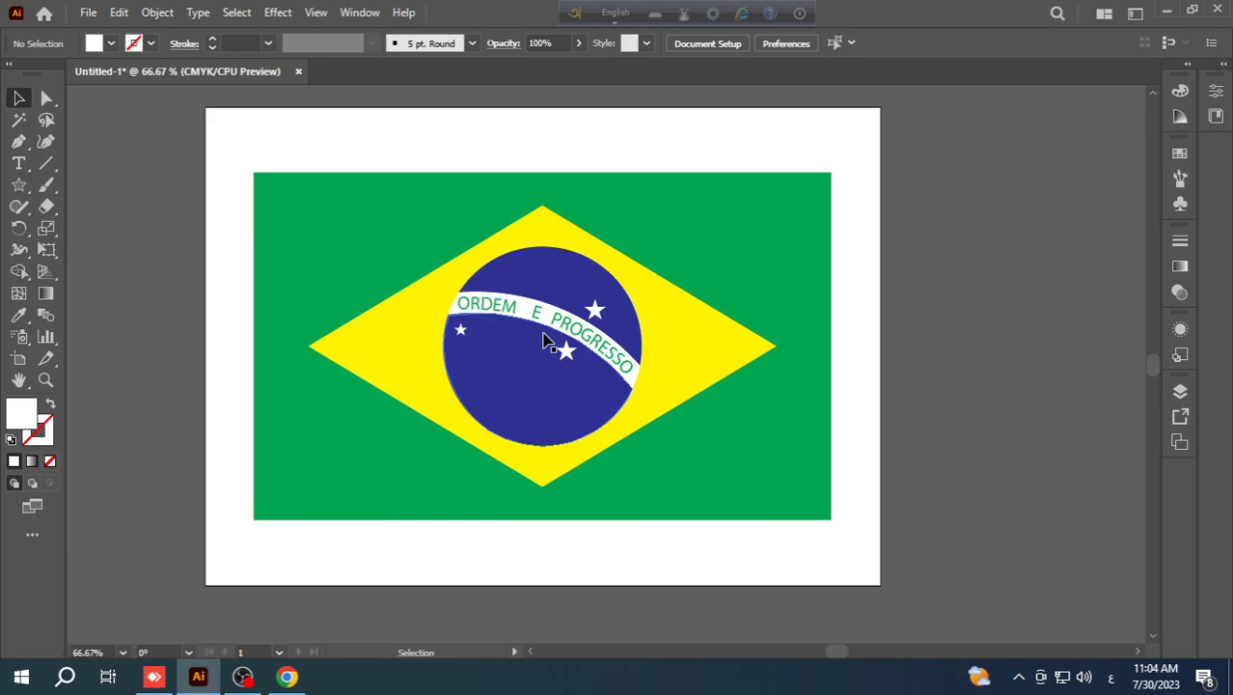
key(space)
drag(543, 340, 600, 343)
key(ctrl)
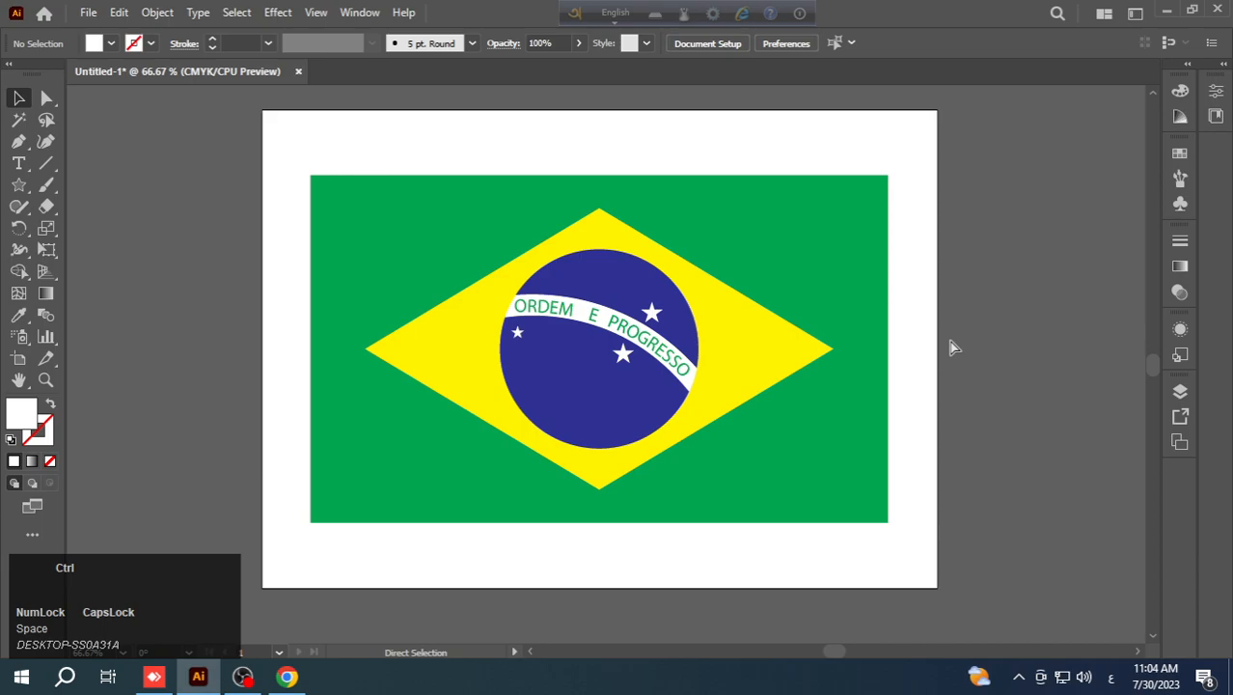
key(ctrl+plus)
key(ctrl+minus)
key(space)
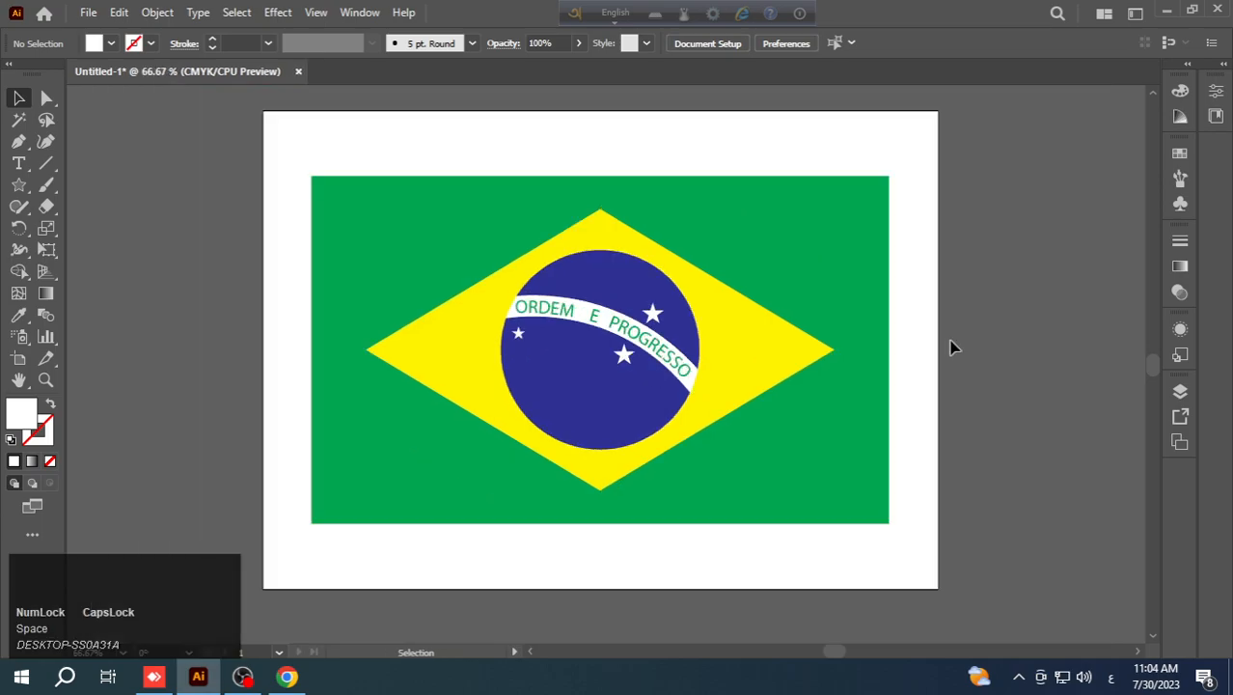